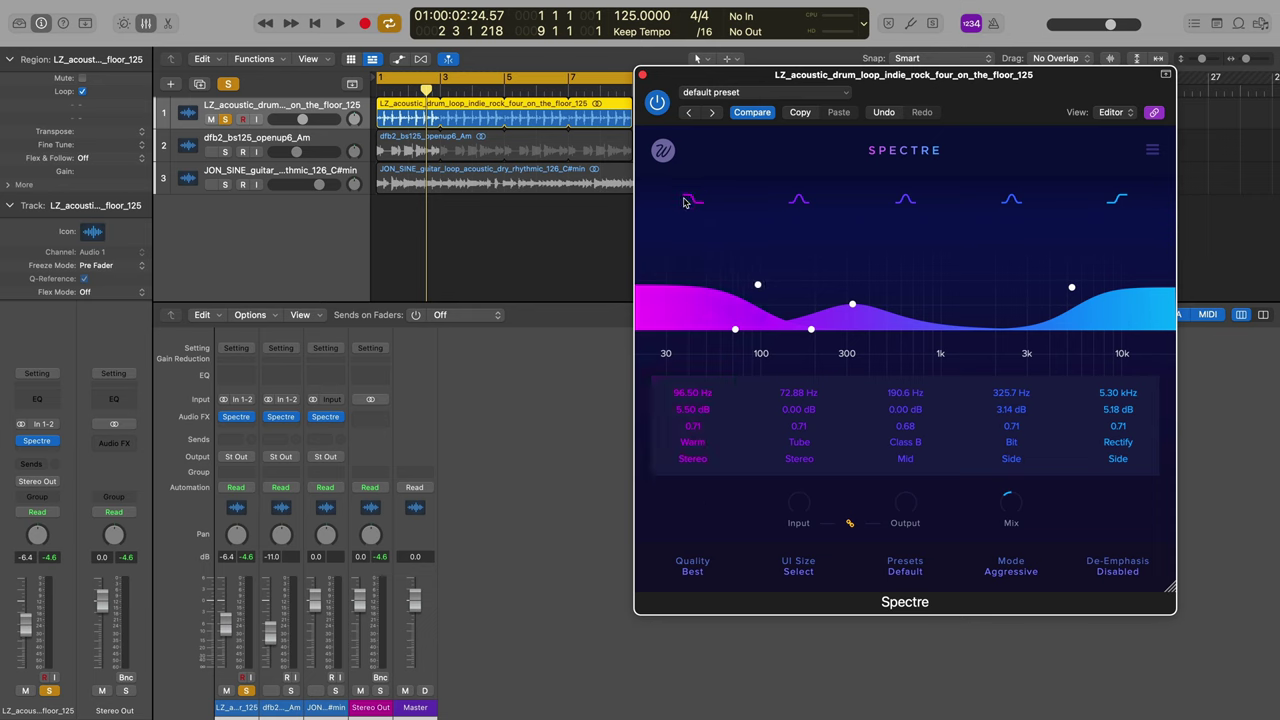
left_click(691, 201)
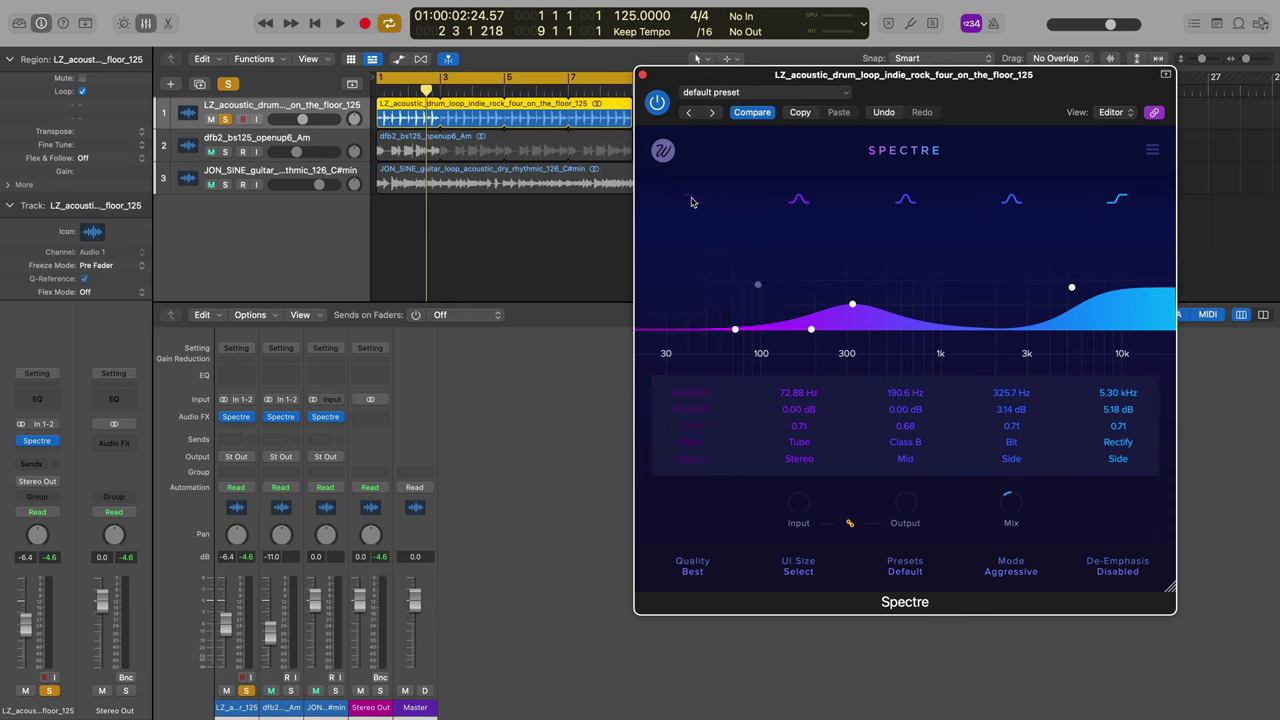
Re-enable the low shelf at 88.63 Hz, trim its boost to 4.85 dB and adjust its Q.
left_click(691, 201)
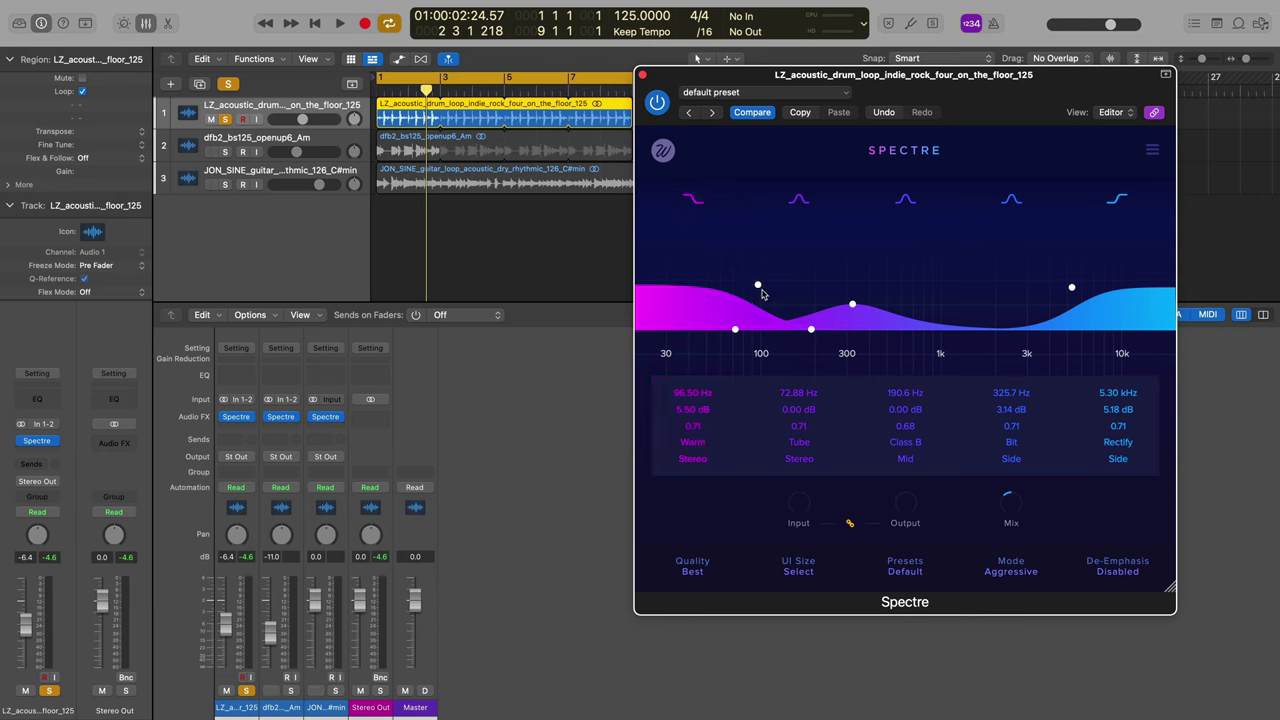
mouse_move(759, 287)
left_mouse_down()
mouse_move(746, 334)
mouse_move(752, 295)
left_mouse_up()
scroll(752, 295, "down", 5)
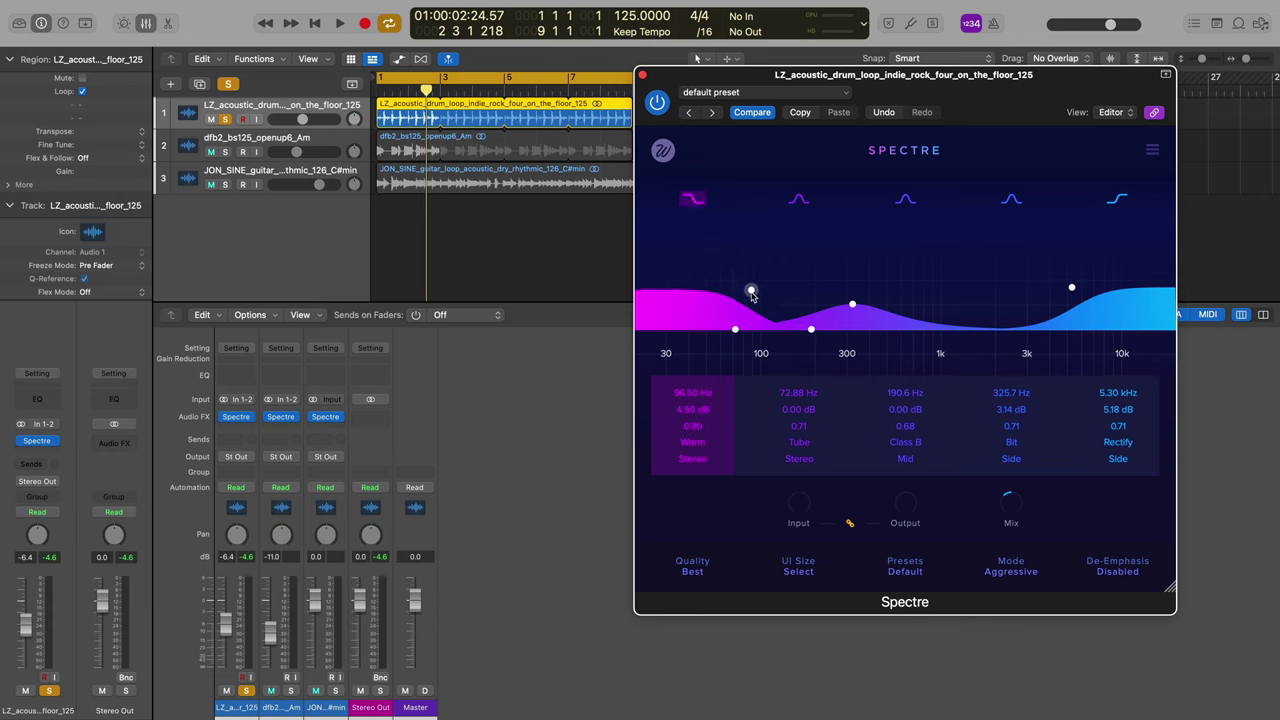
scroll(752, 295, "up", 5)
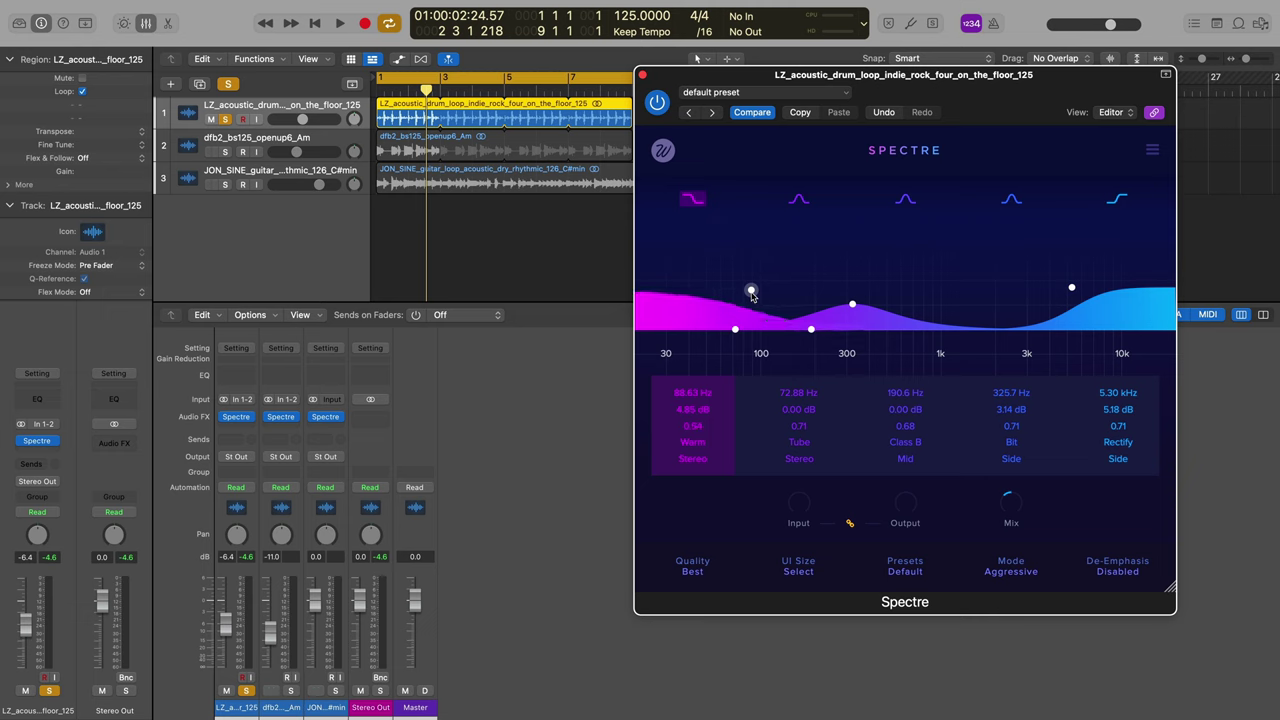
scroll(752, 295, "down", 1)
Try a strong fourth-band boost, then pull it back to a gentle, wide boost under 3 dB.
left_click_drag(851, 301, 849, 255)
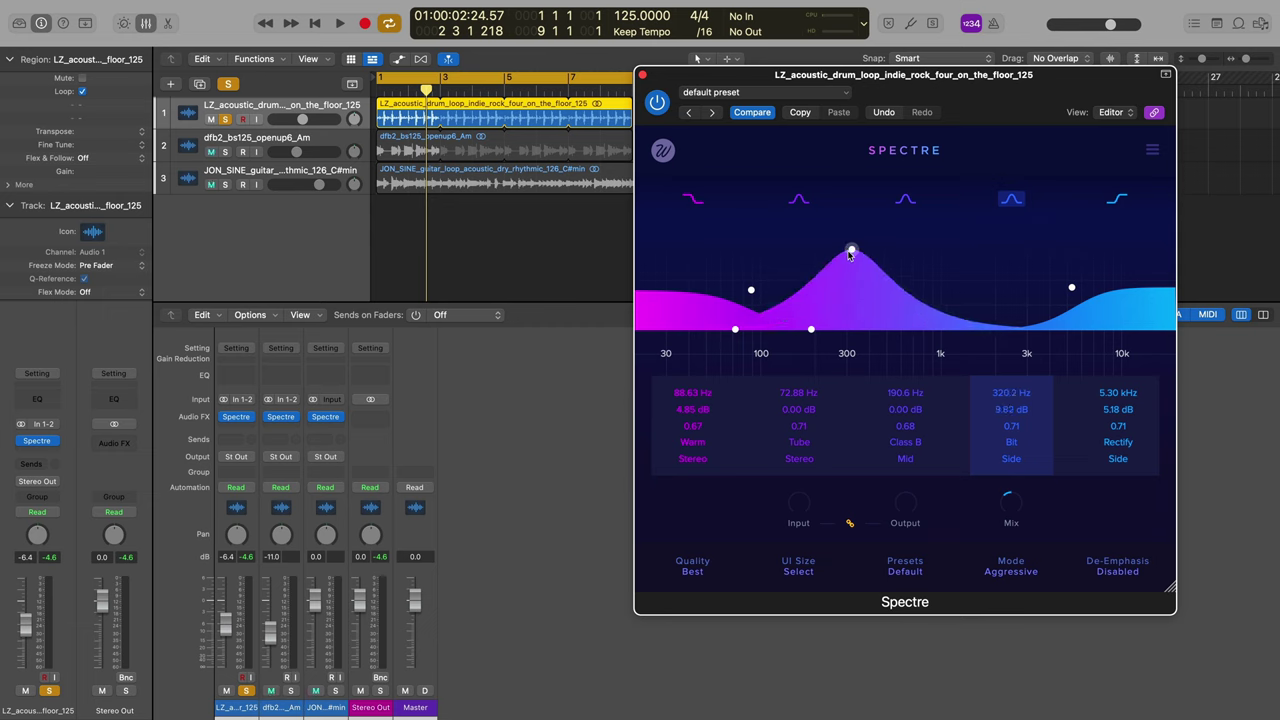
scroll(851, 251, "up", 3)
scroll(851, 251, "down", 12)
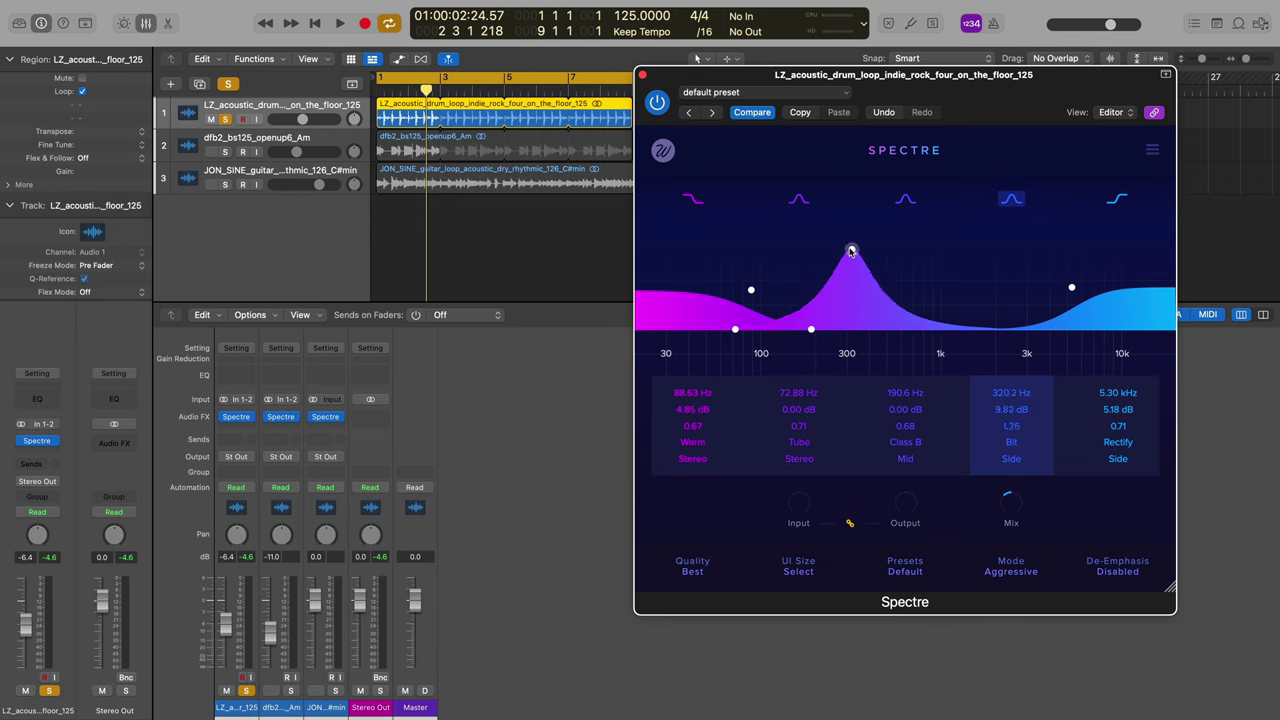
scroll(851, 251, "up", 12)
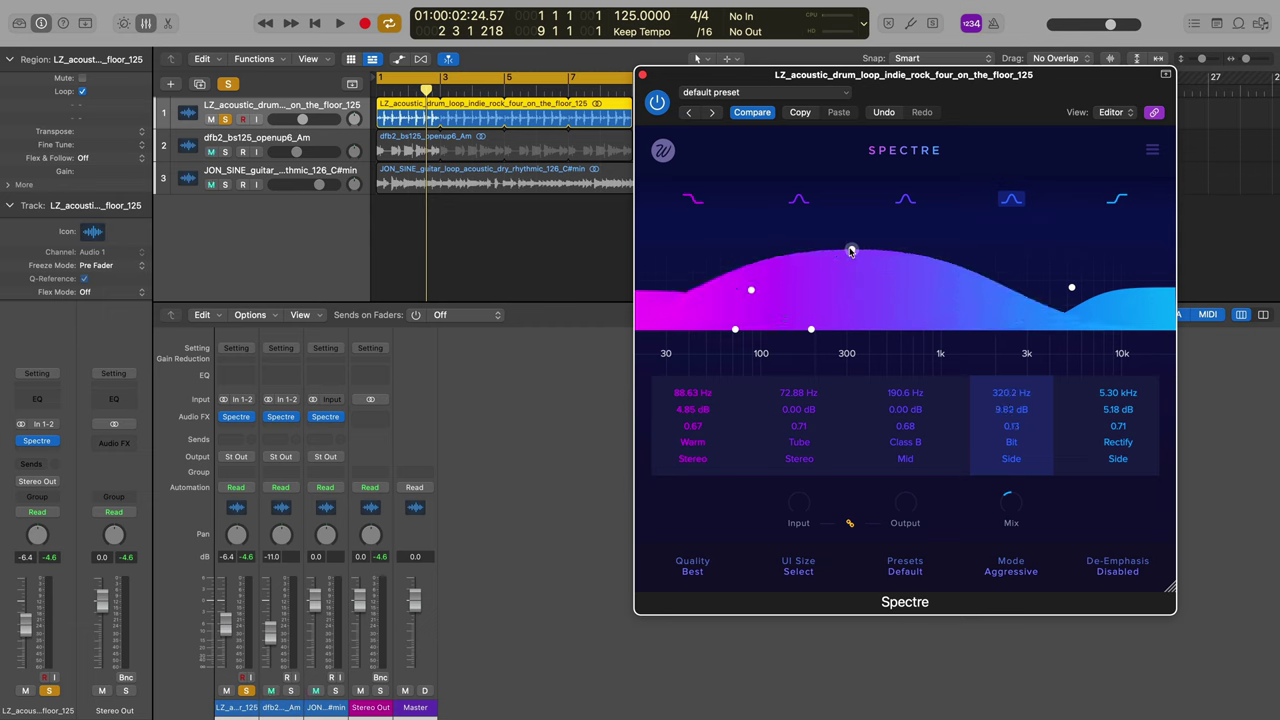
left_click_drag(851, 251, 845, 308)
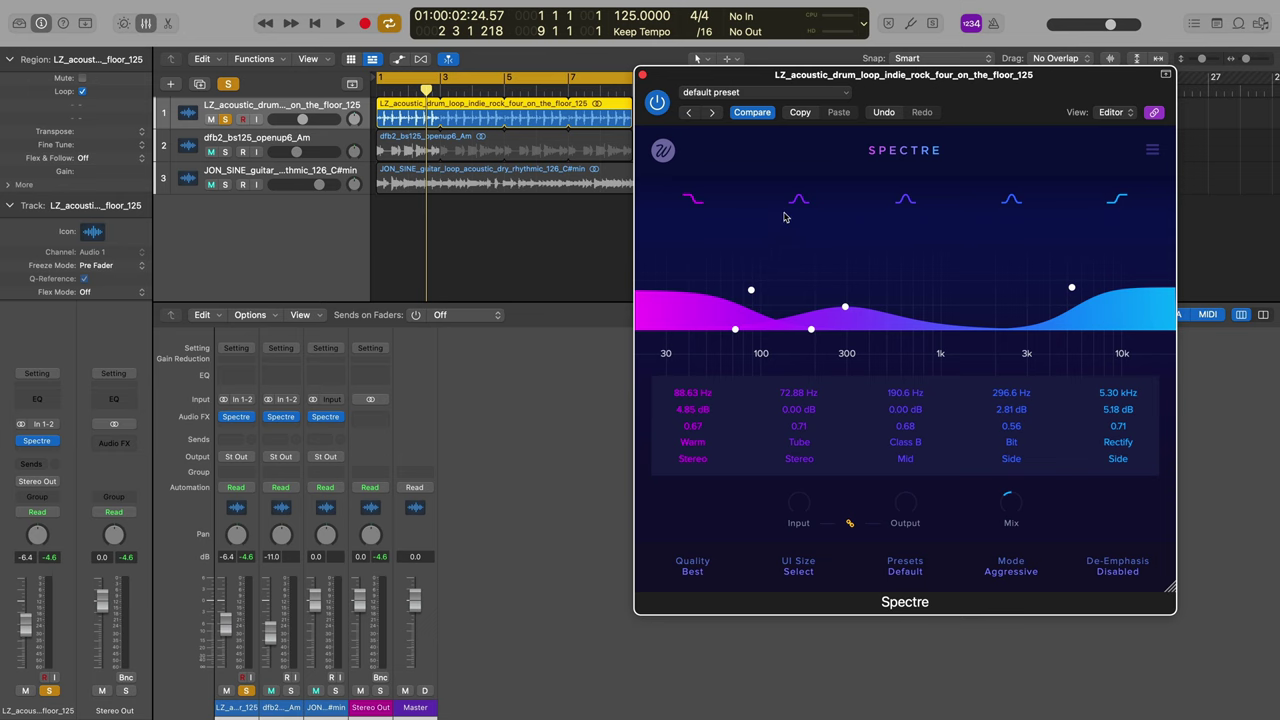
A/B the low shelf and second band by bypassing them, then move band four up toward 1.65 kHz.
left_click(691, 202)
left_click(691, 202)
left_click(800, 201)
left_click(800, 201)
left_click_drag(845, 307, 980, 305)
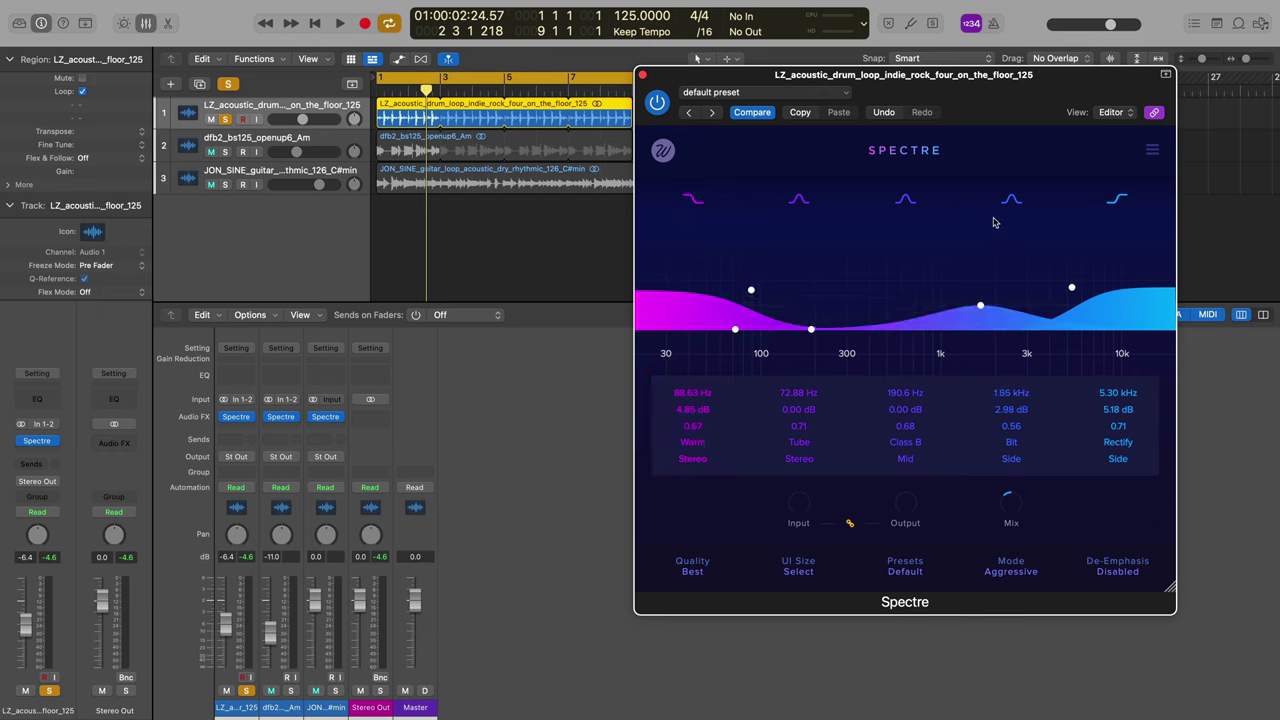
Compare band four bypassed and active by toggling it off and back on twice.
left_click(1012, 199)
left_click(1012, 199)
double_click(981, 308)
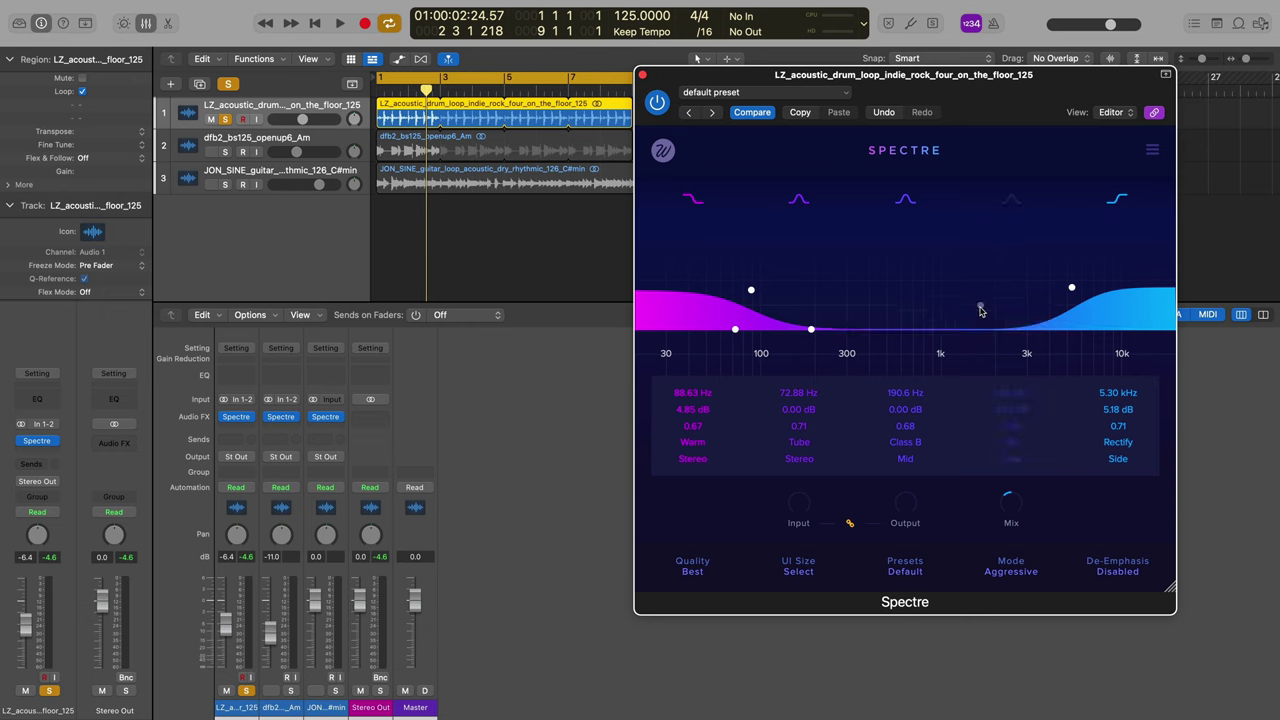
double_click(981, 308)
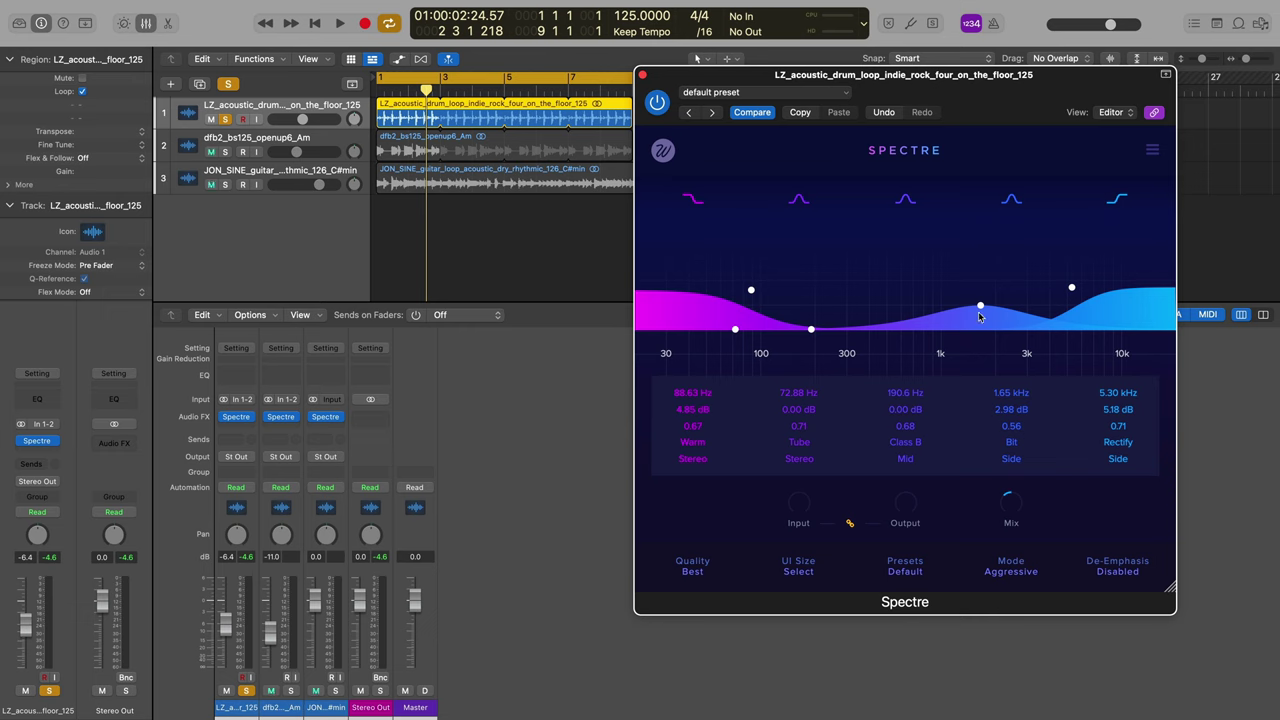
Flatten band four, then raise it to 4.44 dB at 1.51 kHz and A/B it once more.
left_click_drag(981, 307, 980, 342)
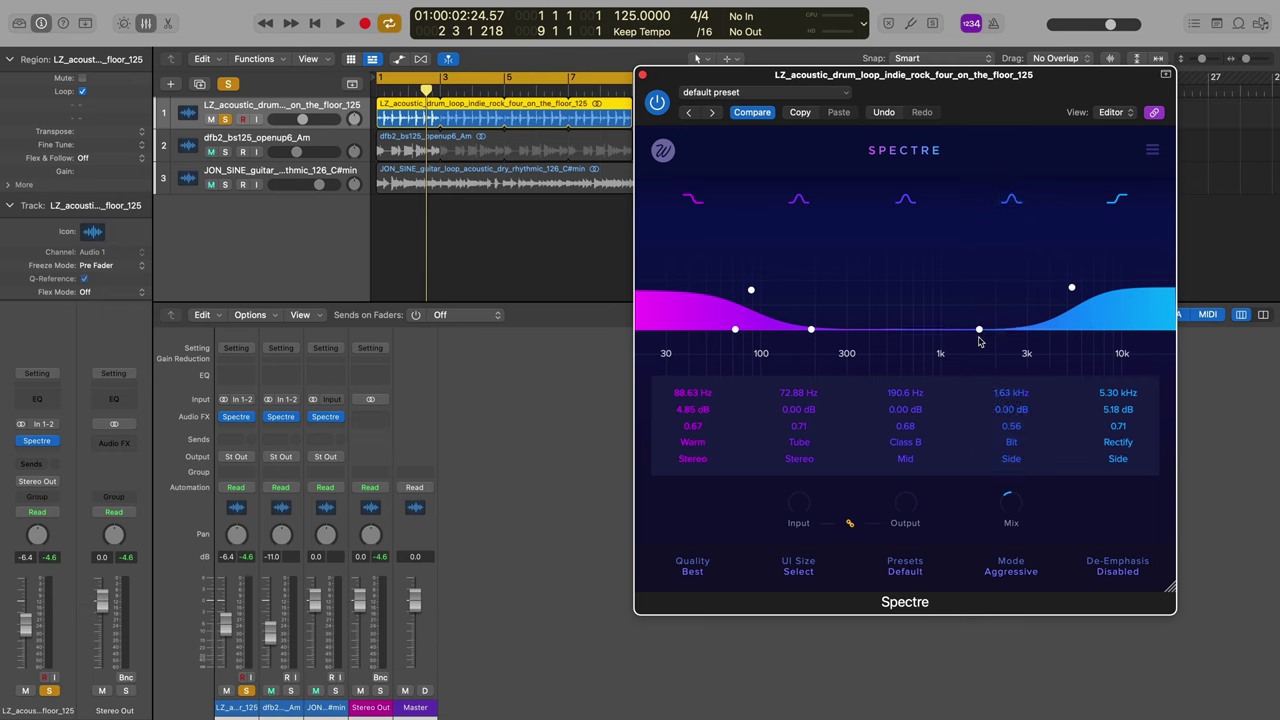
left_click_drag(979, 331, 973, 296)
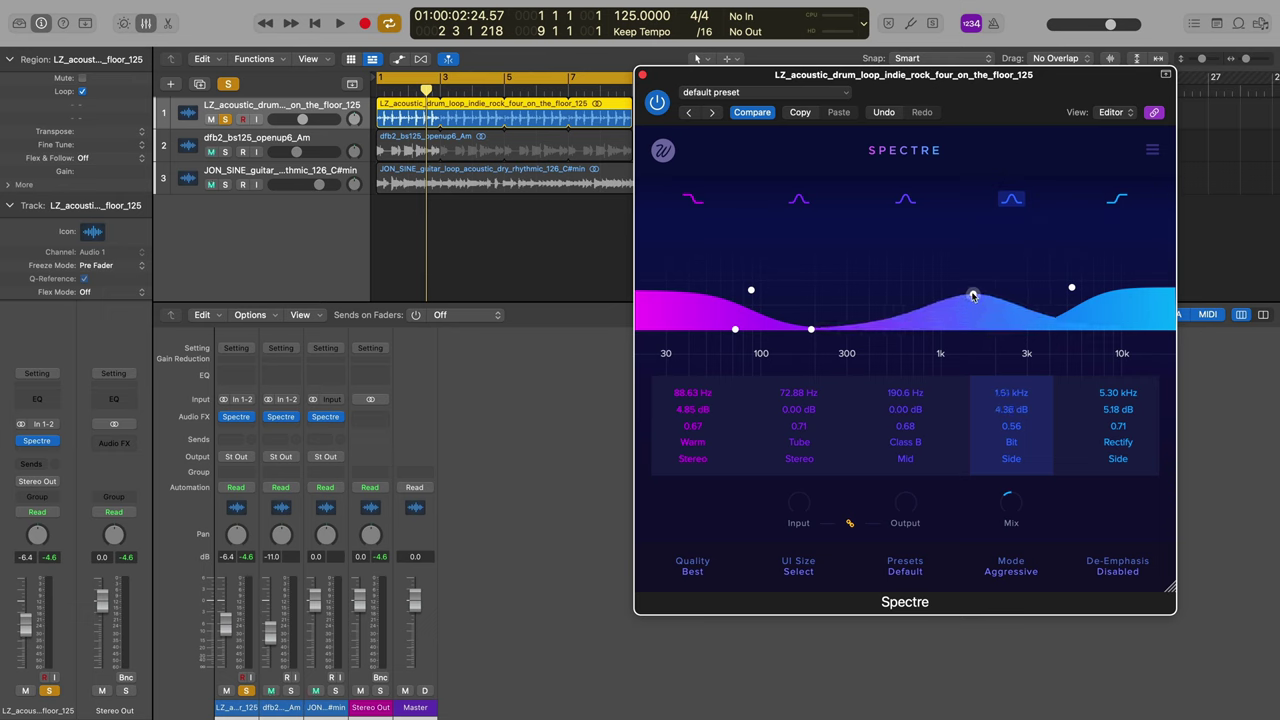
double_click(972, 296)
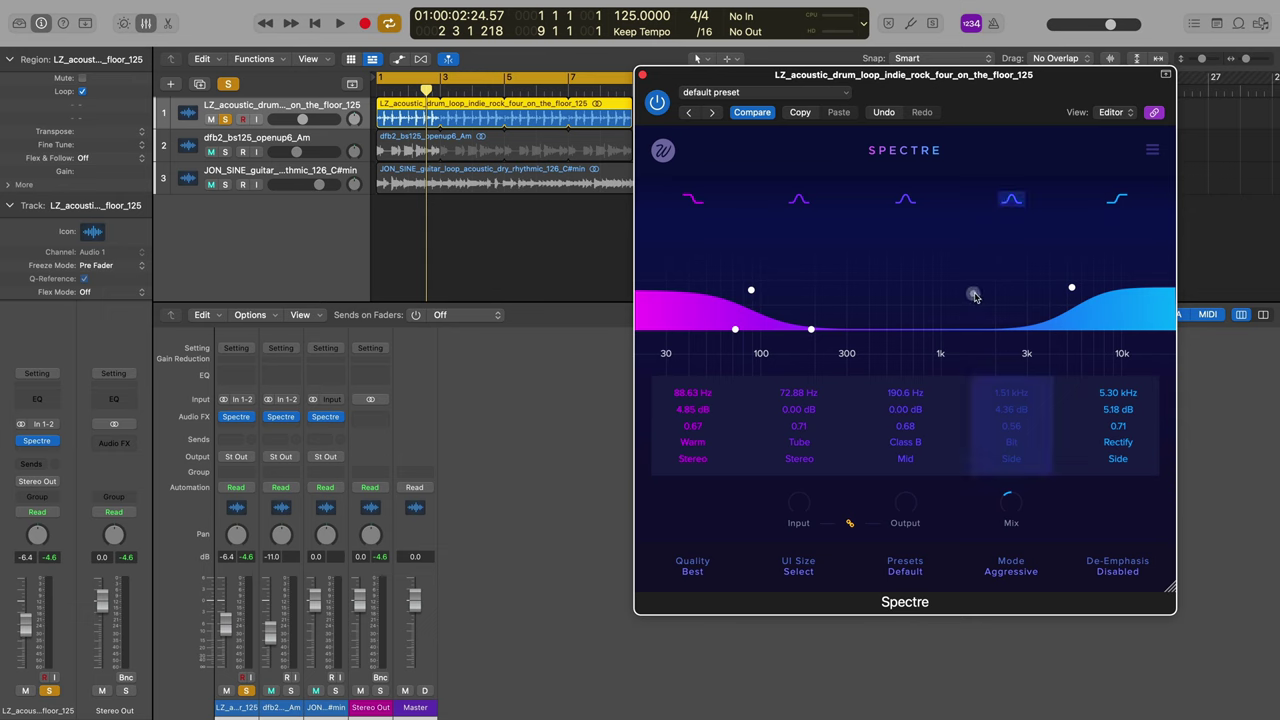
double_click(973, 296)
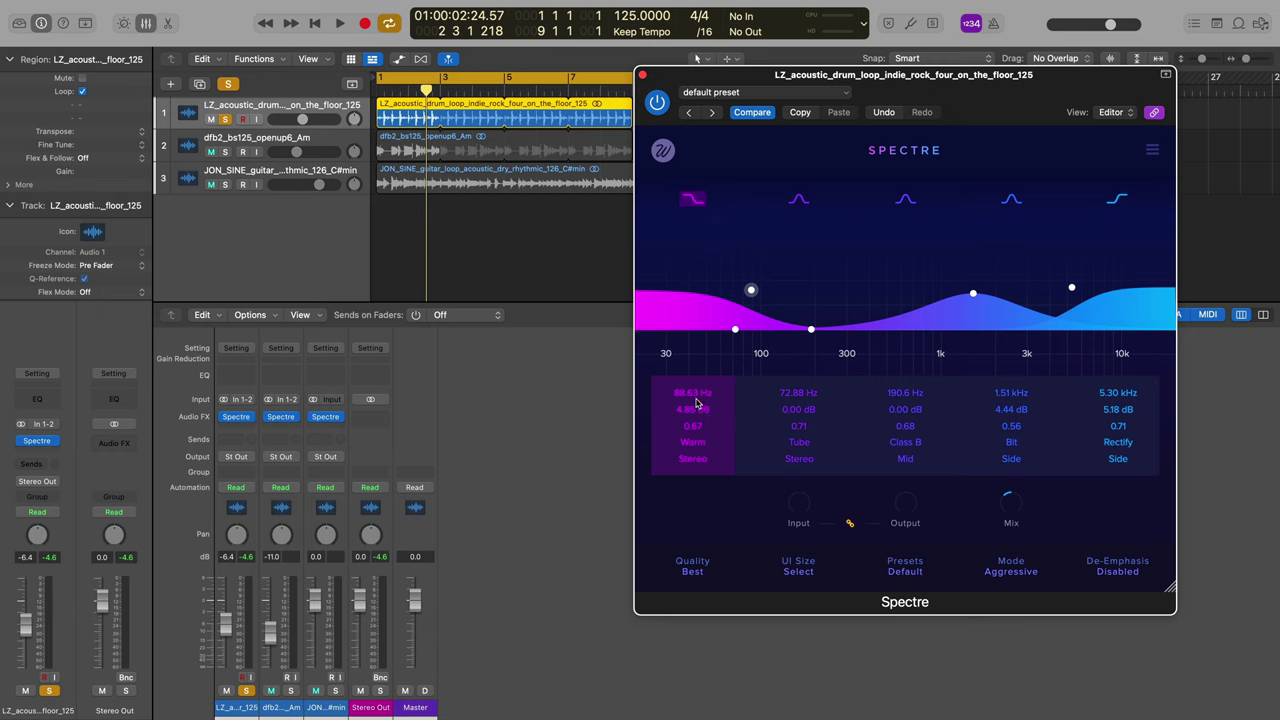
Reposition the low shelf, trying about 180 Hz before bringing it back lower.
left_click_drag(752, 290, 777, 307)
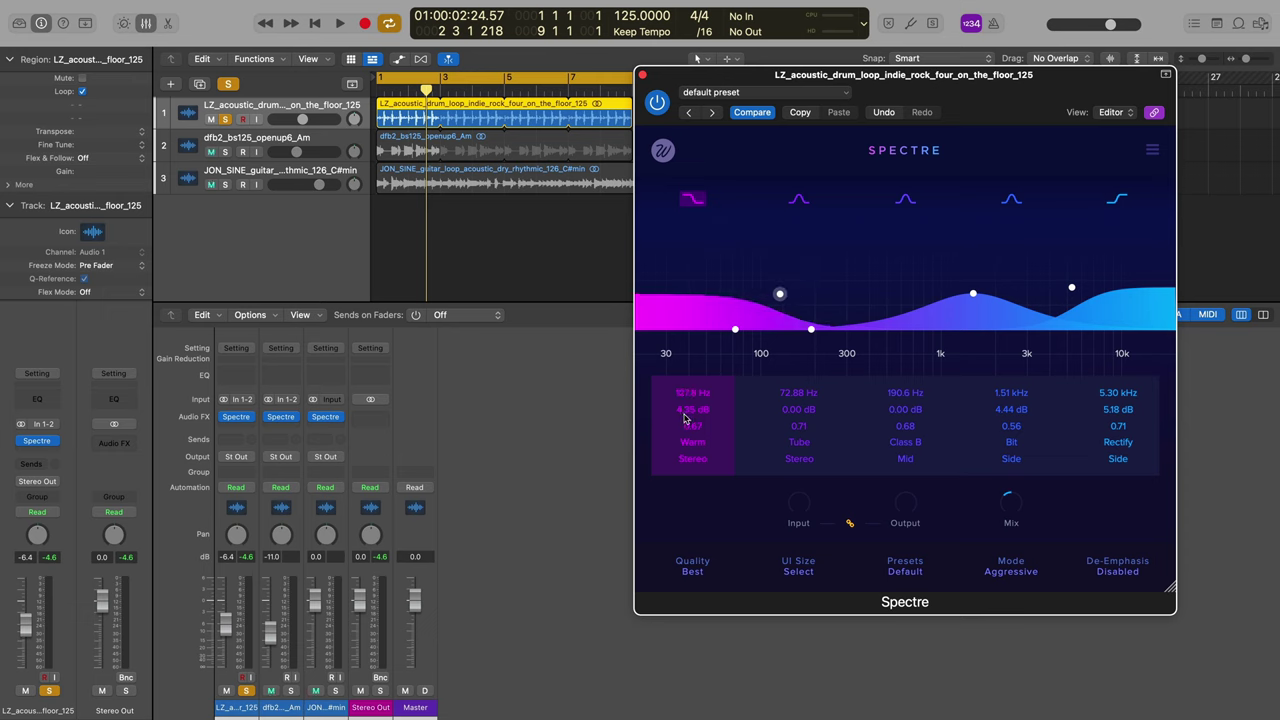
left_click_drag(780, 293, 754, 266)
scroll(700, 417, "up", 5)
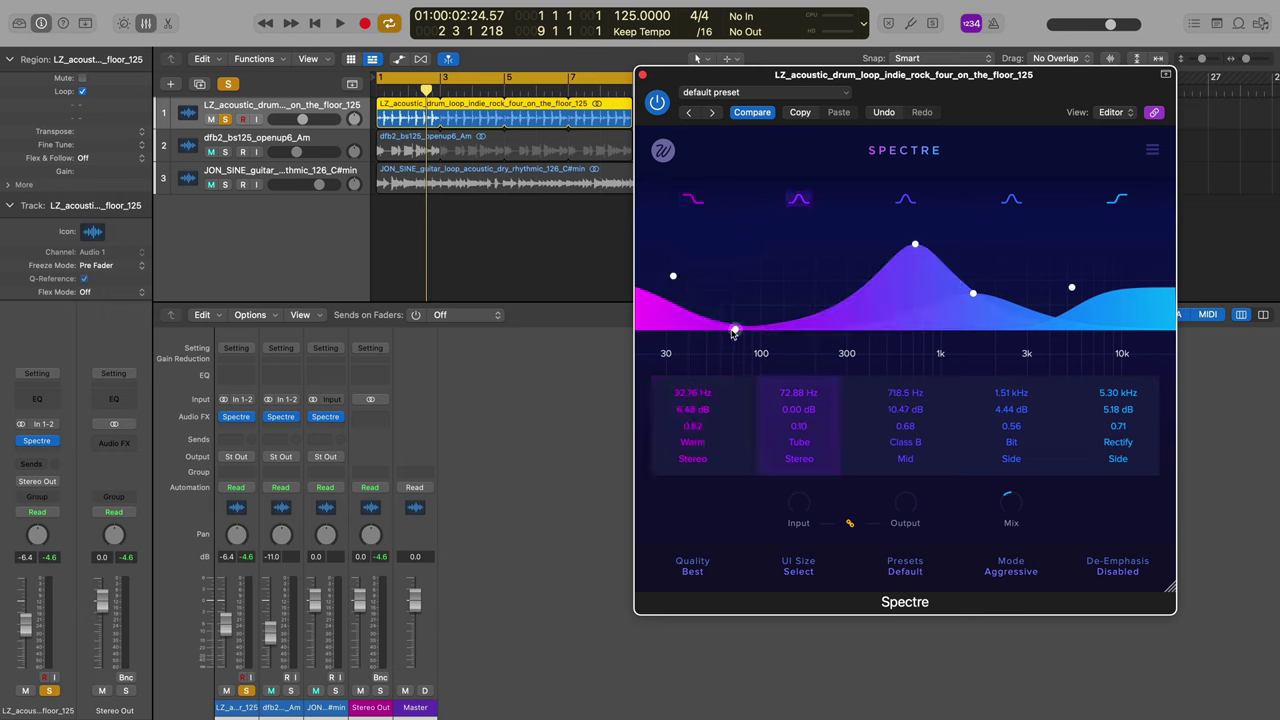
Make band two a 5.50 dB bell at 109.6 Hz with Q 1.00 and Tube saturation.
left_click_drag(736, 330, 767, 285)
scroll(799, 412, "up", 10)
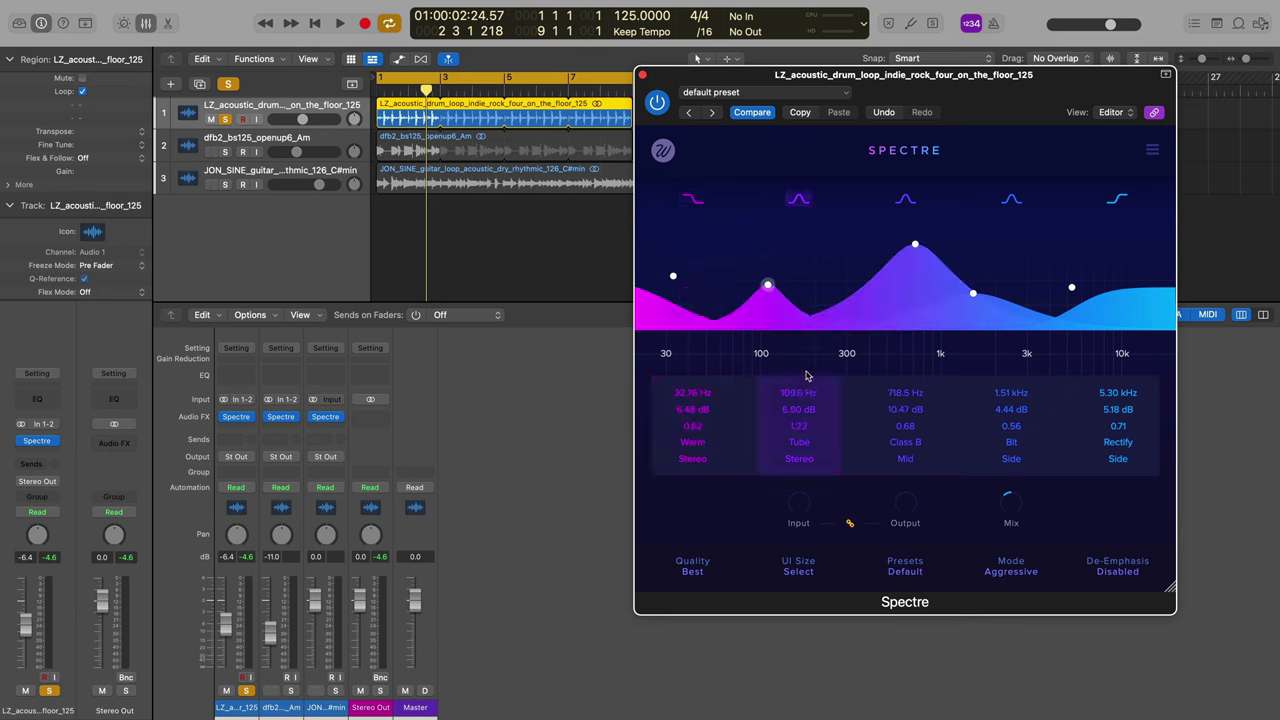
scroll(799, 426, "down", 8)
scroll(805, 449, "down", 3)
left_click(800, 443)
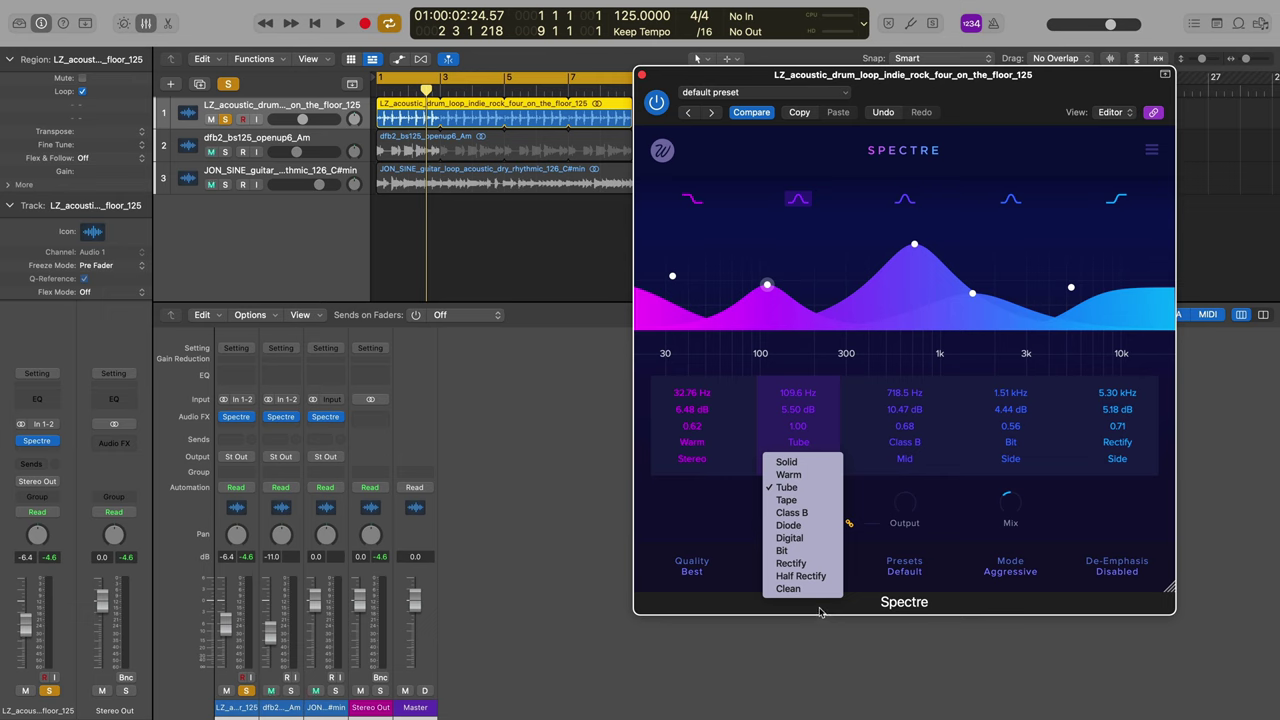
Keep band two on Tube in Stereo, then lower band three to a 6.15 dB boost at 431.3 Hz.
left_click(750, 428)
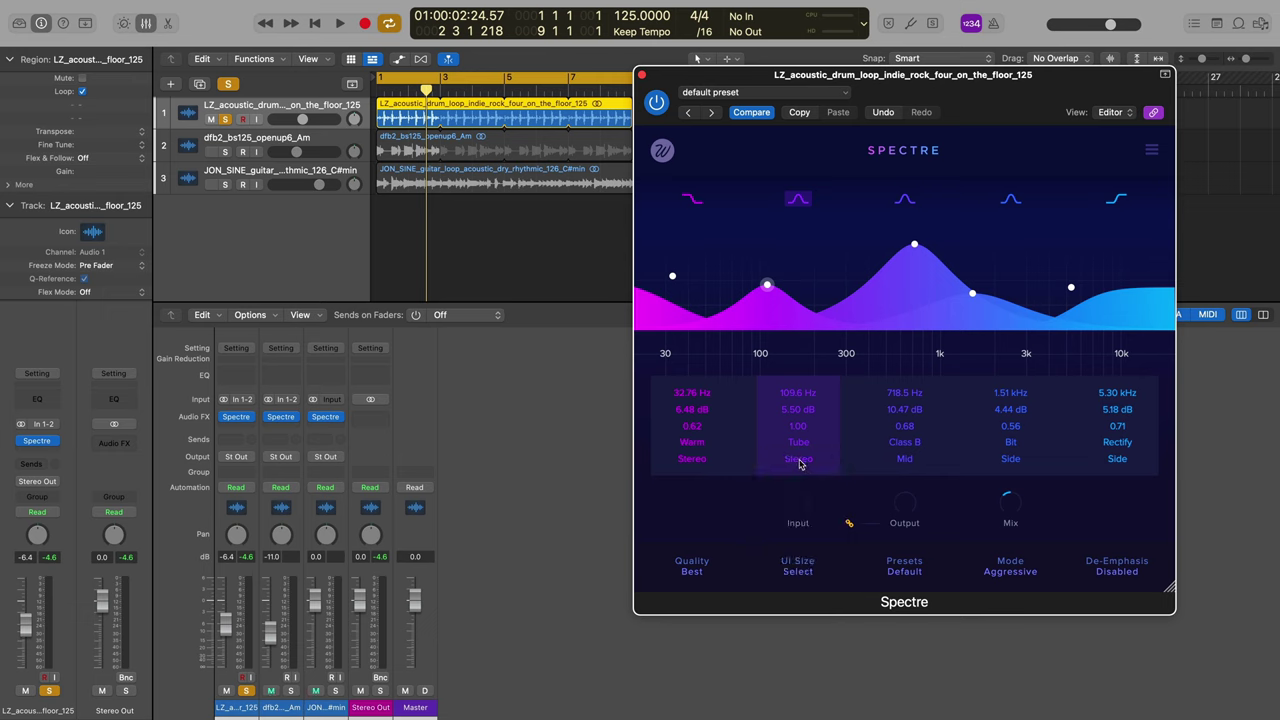
left_click(799, 460)
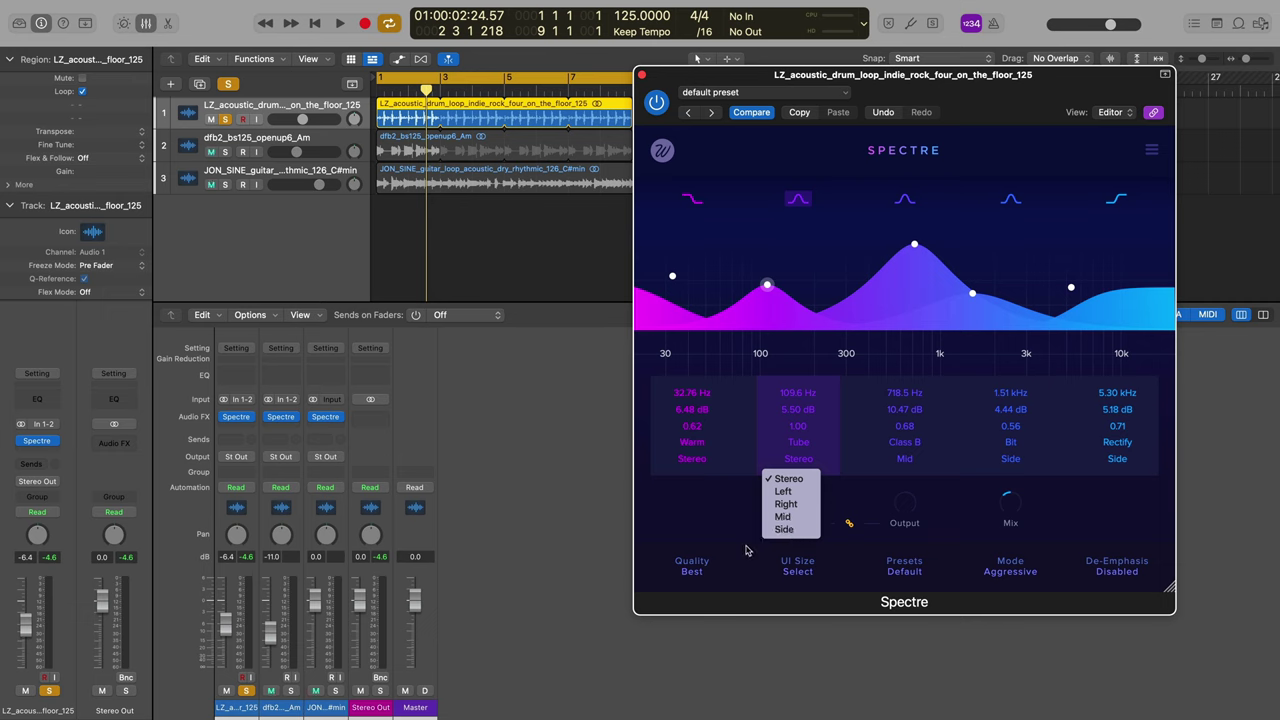
left_click(745, 550)
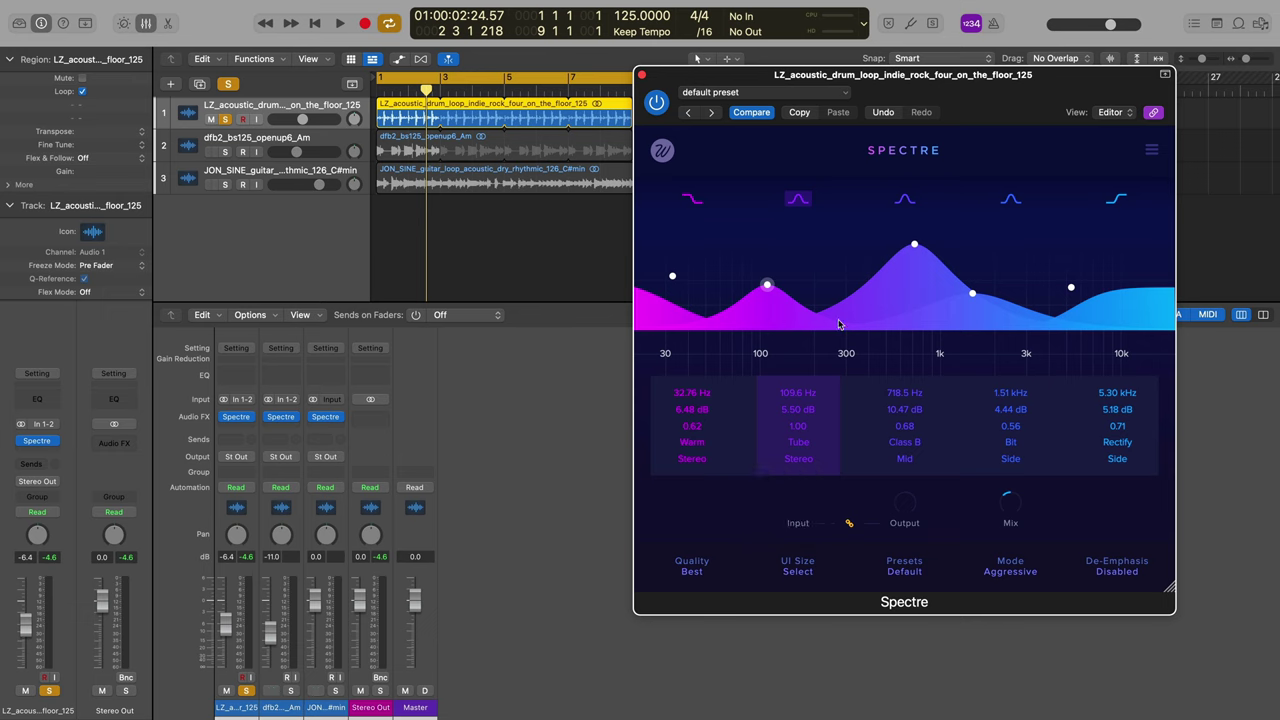
left_click(913, 245)
left_click_drag(897, 260, 876, 284)
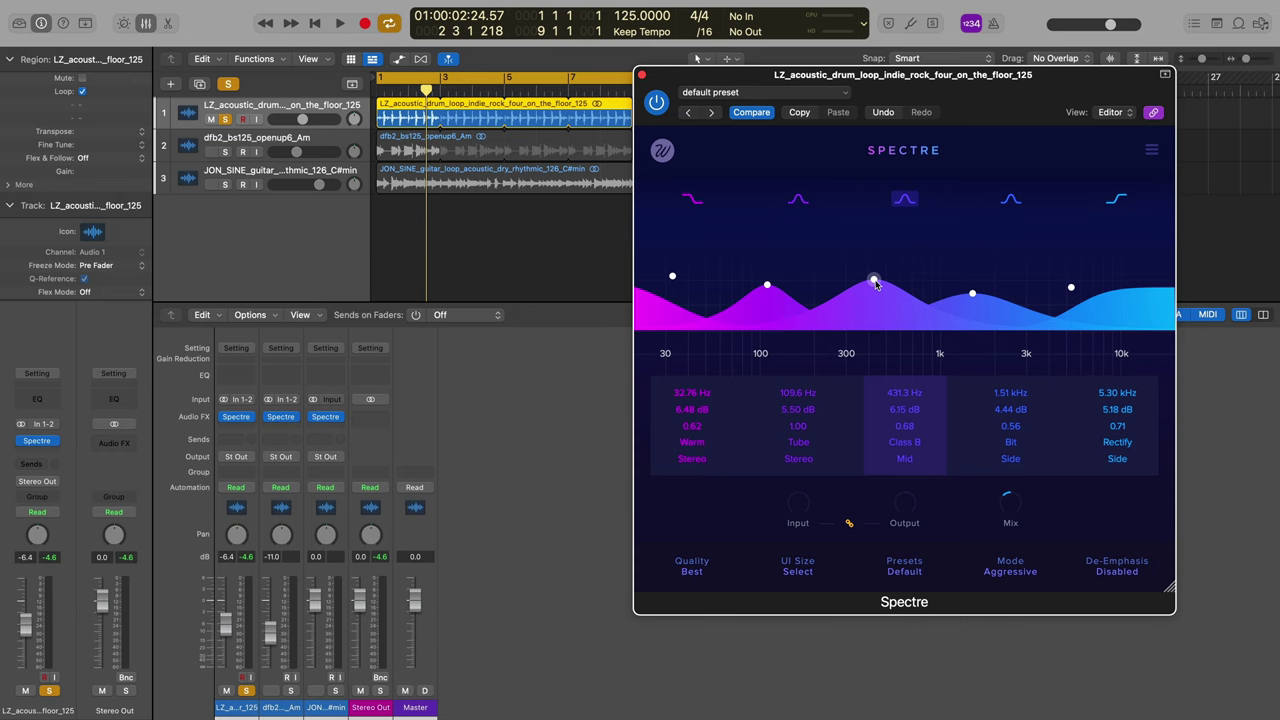
Nudge band three to 427.6 Hz and raise the input drive to 7.1 dB with output linked.
left_click_drag(876, 285, 873, 280)
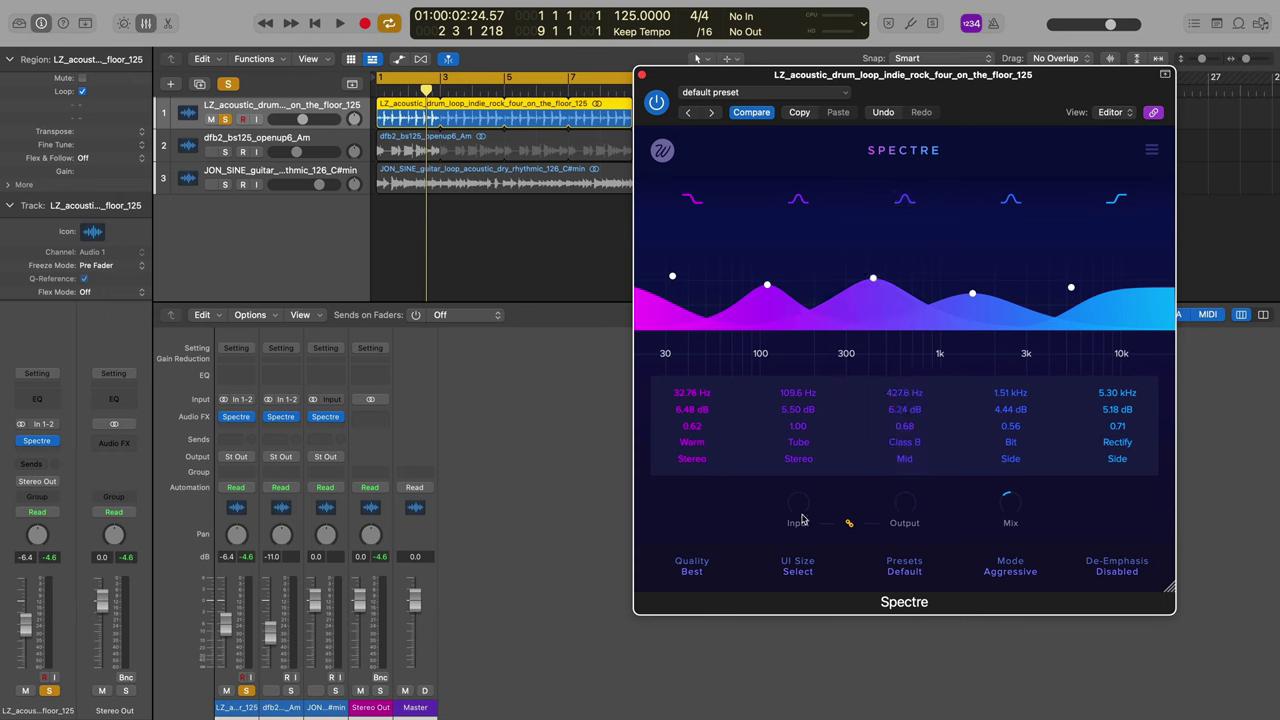
mouse_move(800, 510)
left_click_drag(804, 510, 799, 482)
left_click_drag(806, 510, 800, 494)
left_click(849, 523)
Raise the output to -1.9 dB, then reset both input and output gain to 0 dB.
mouse_move(905, 512)
left_click_drag(901, 505, 901, 476)
double_click(808, 512)
double_click(907, 508)
Reset the first and second bands' gain to 0 dB.
mouse_move(1018, 510)
double_click(672, 277)
double_click(769, 287)
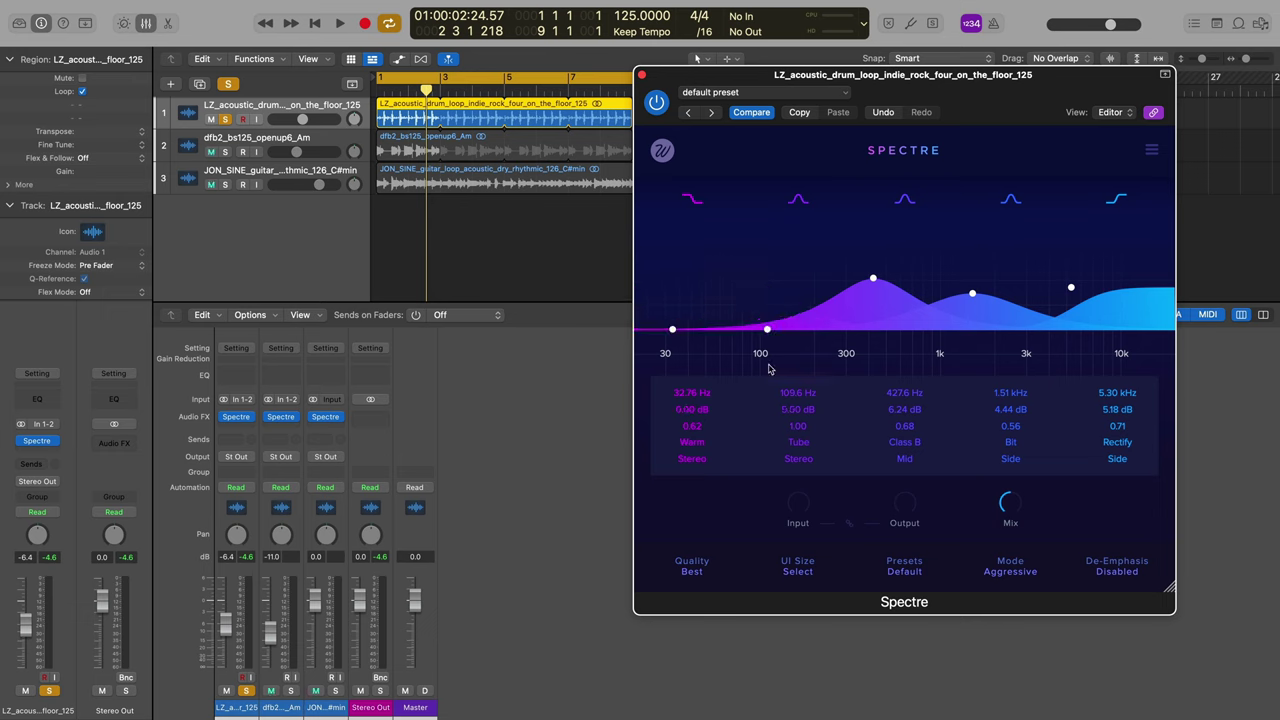
Reset bands four and five, then sweep band three down to a 6.97 dB boost at 61.48 Hz while playing.
double_click(972, 294)
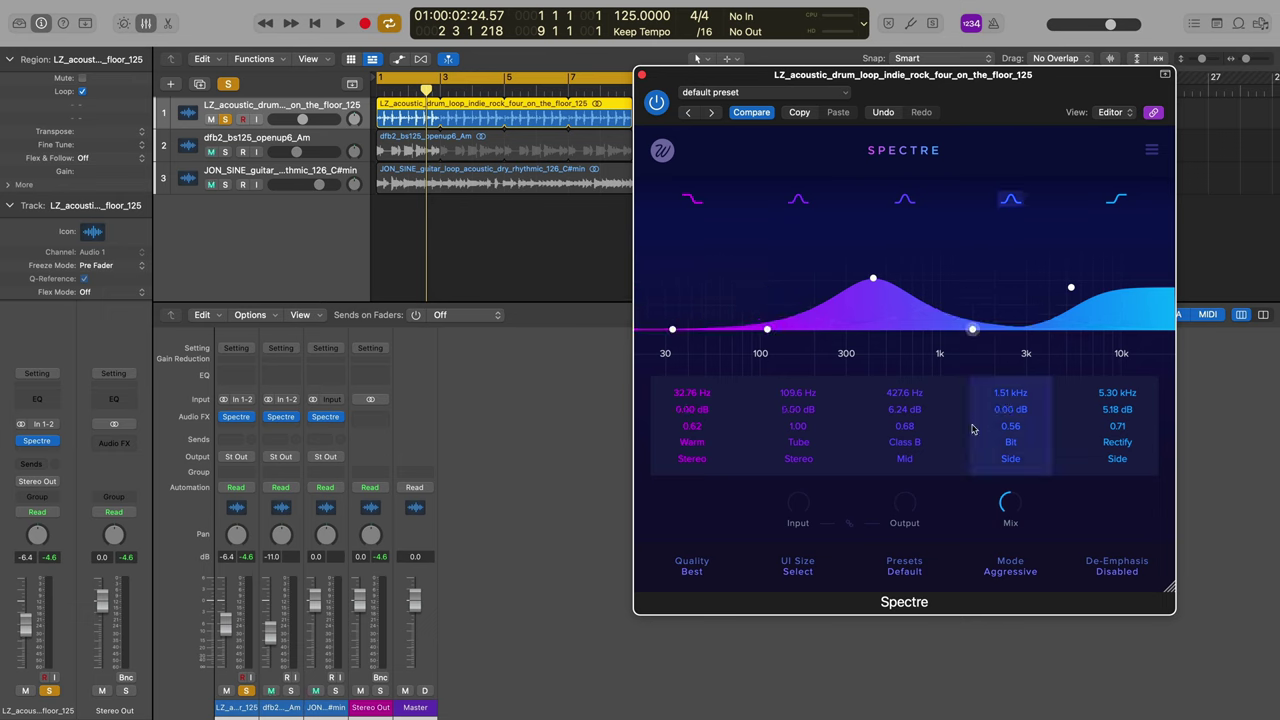
double_click(1071, 288)
left_click_drag(872, 287, 857, 282)
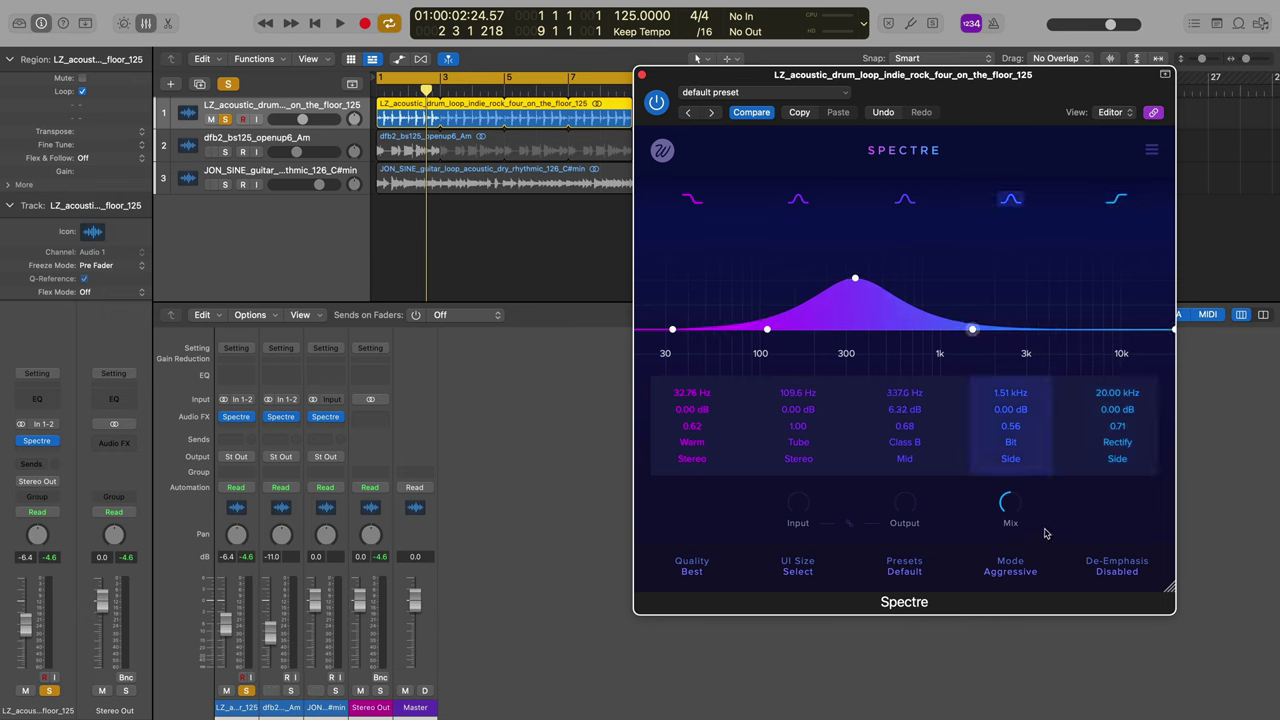
left_click_drag(857, 279, 733, 272)
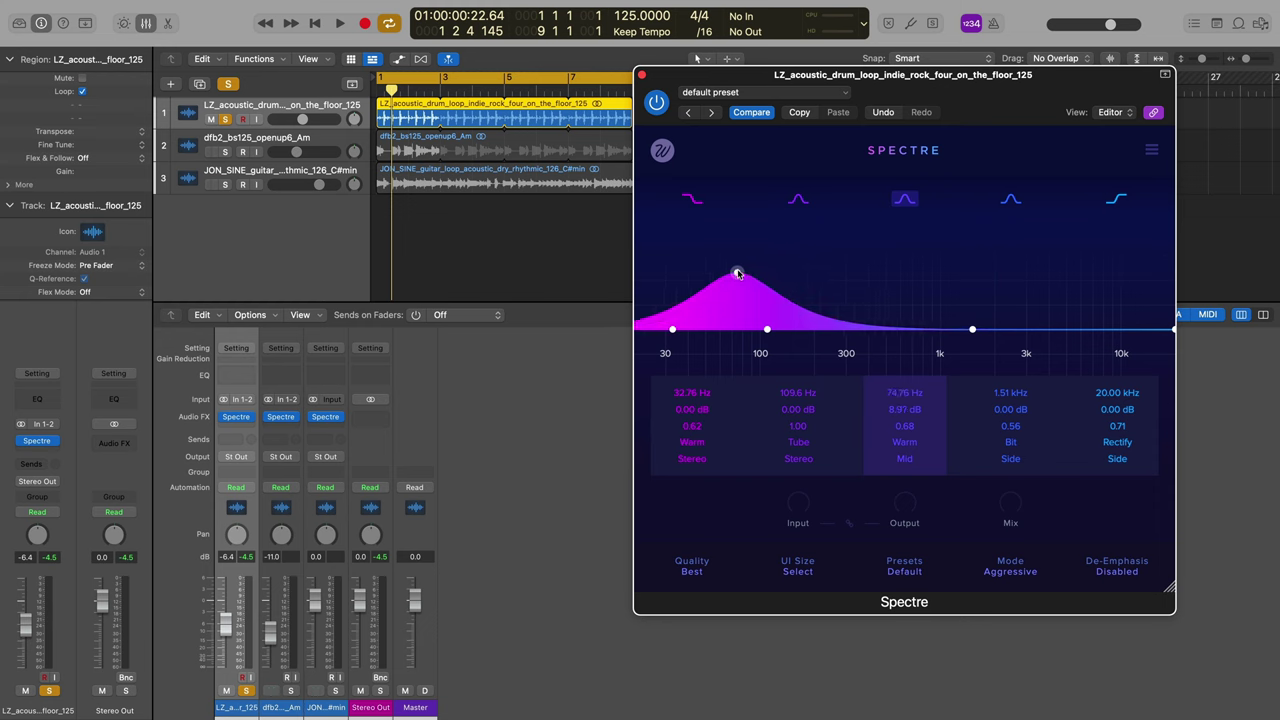
key("space")
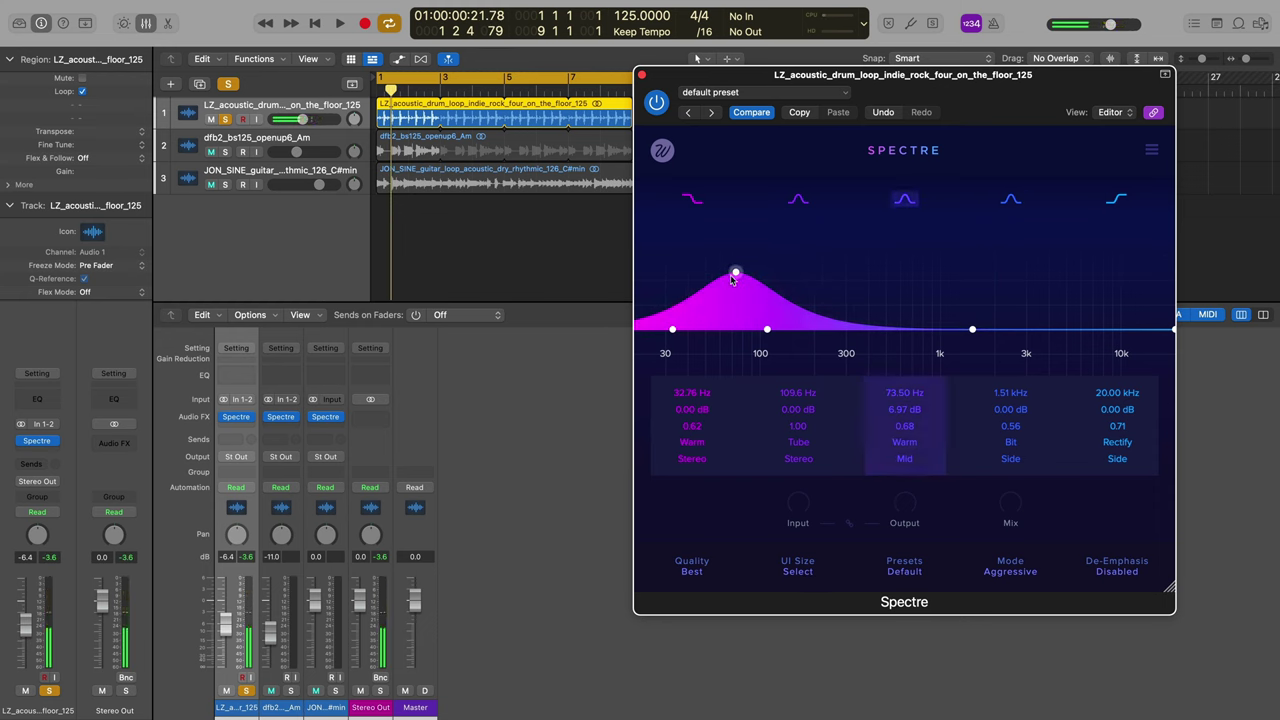
mouse_move(735, 272)
left_mouse_down()
mouse_move(710, 276)
mouse_move(722, 272)
left_mouse_up()
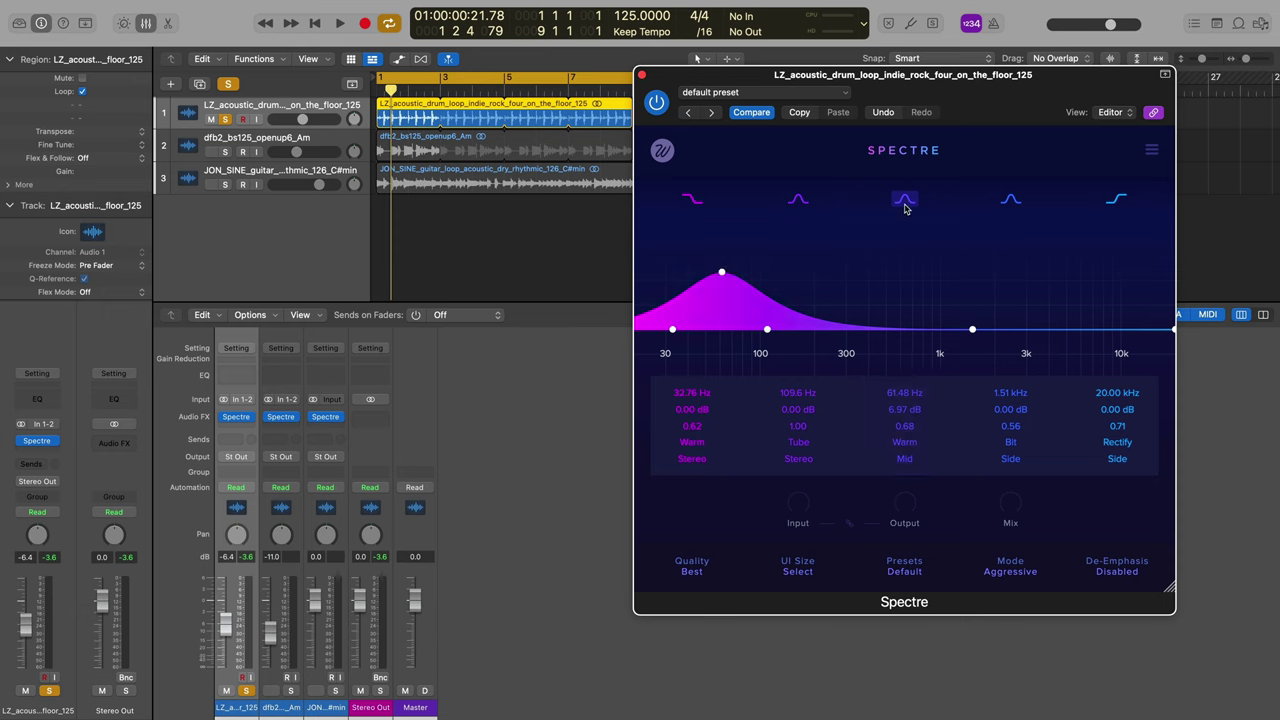
Keep band three on Warm saturation and switch its channel from Mid to Stereo.
left_click(912, 444)
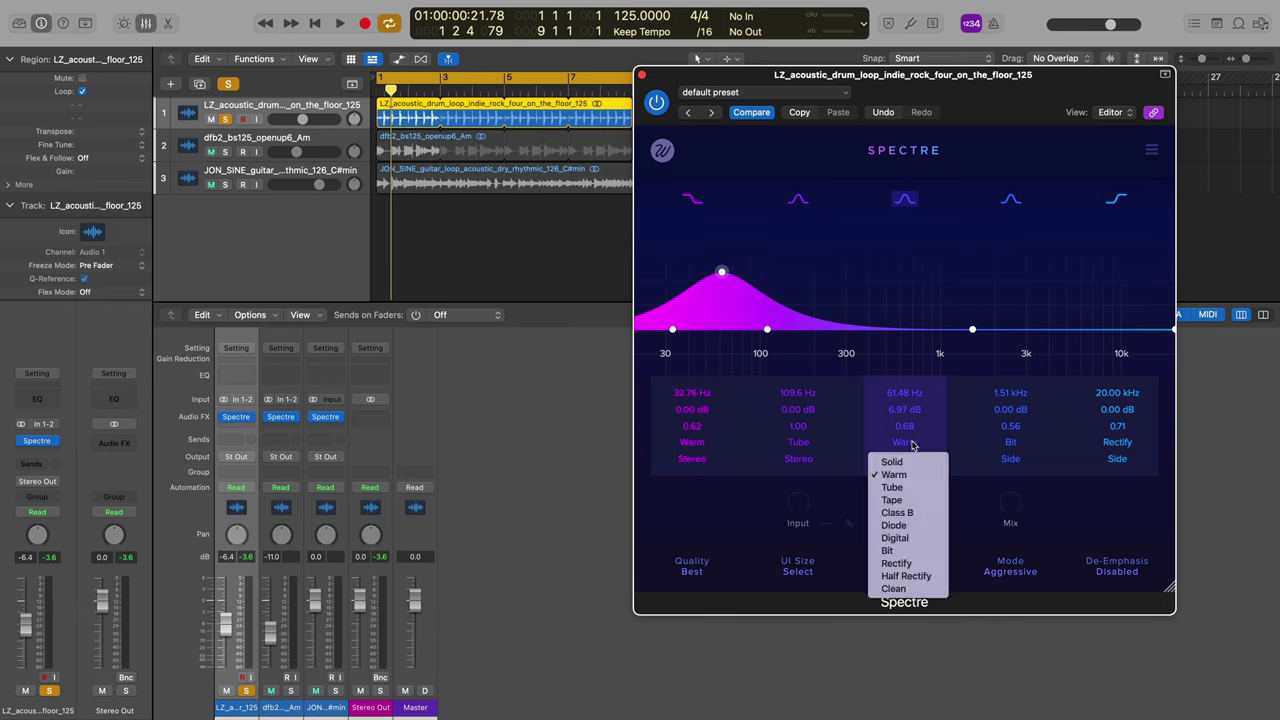
left_click(893, 476)
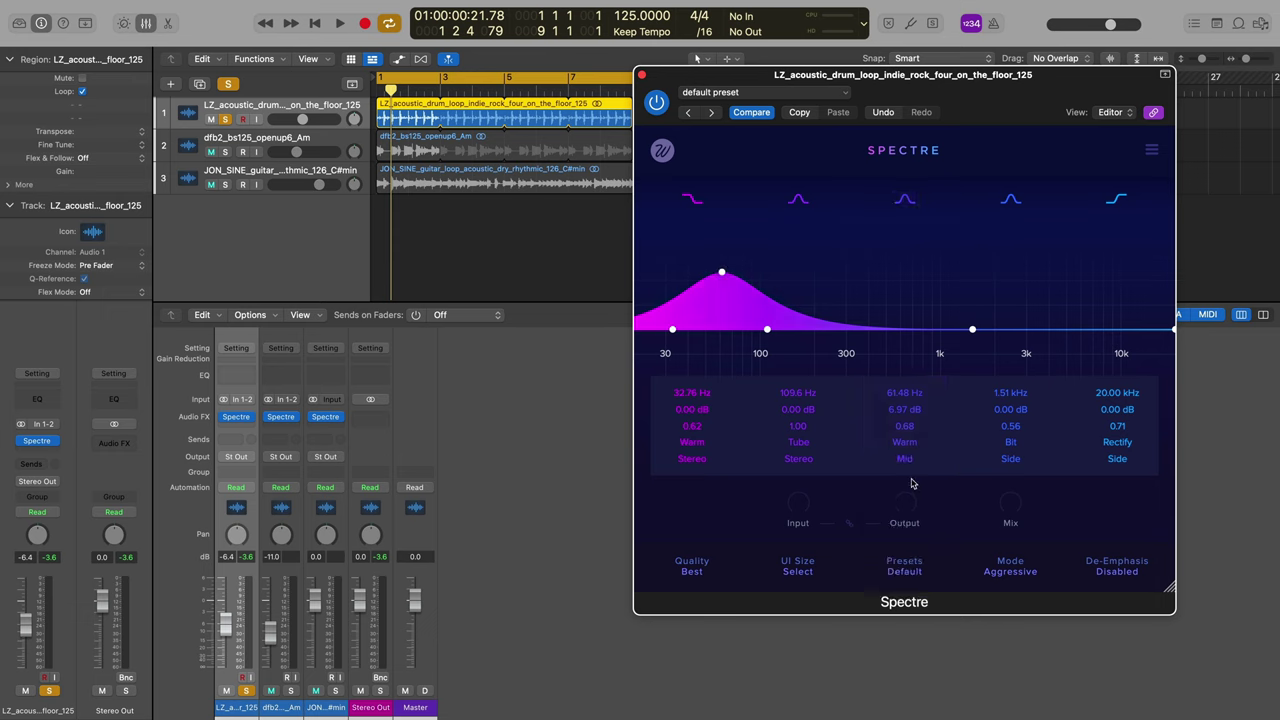
left_click(895, 459)
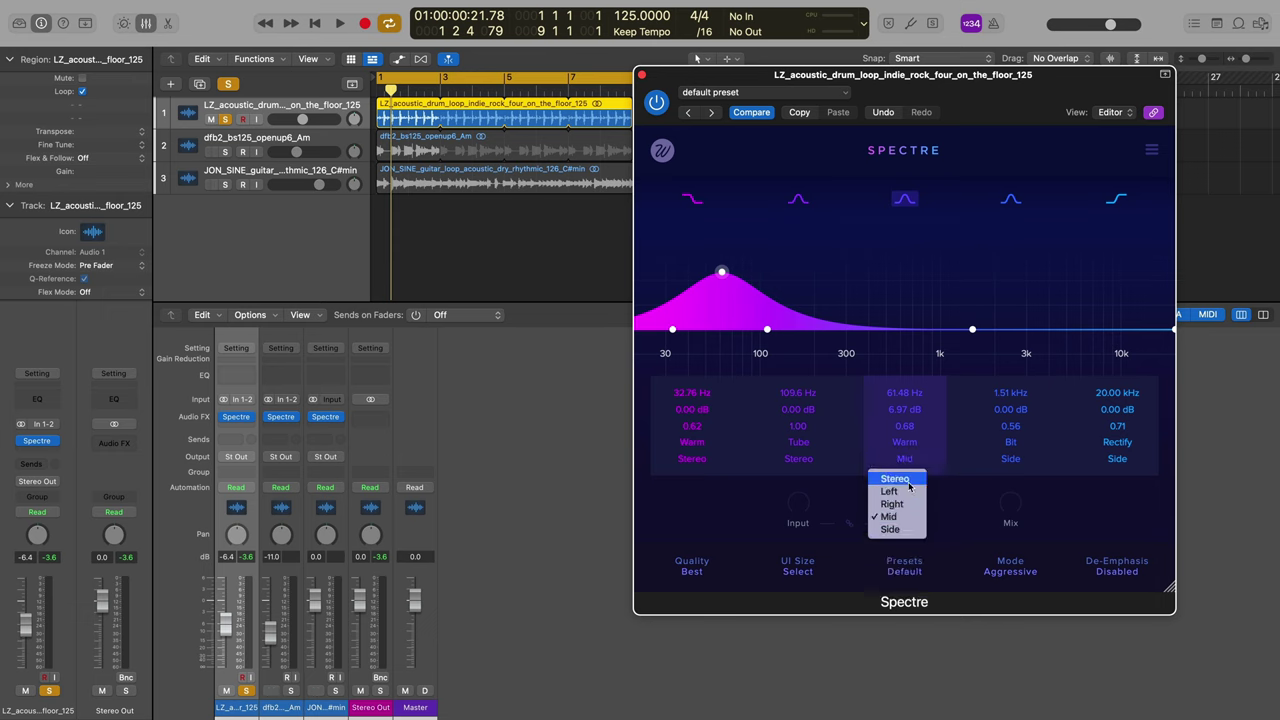
left_click(894, 478)
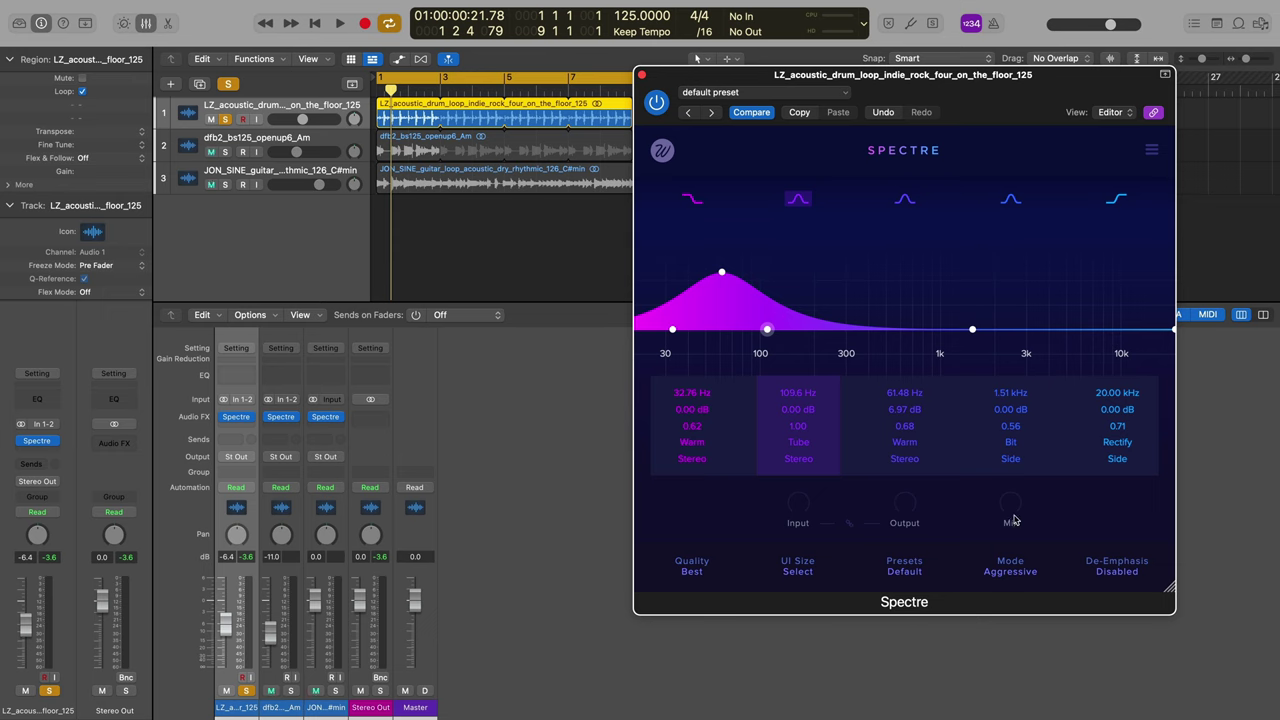
Pull the saturation Mix down to about 17 %.
mouse_move(1020, 508)
left_click_drag(1008, 527, 1013, 424)
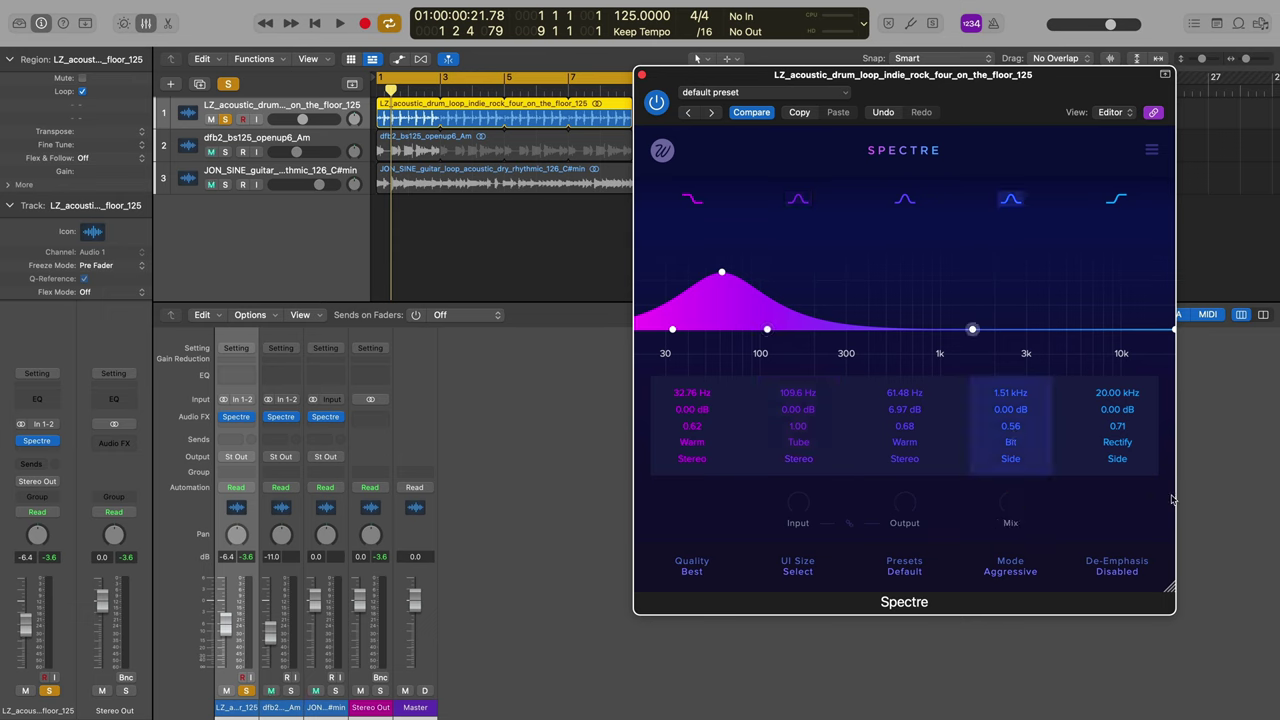
left_click_drag(1012, 510, 1004, 576)
Audition lower and 75 % Mix amounts during playback, reset Mix to 50 %, stop, and keep Warm on band three.
key("space")
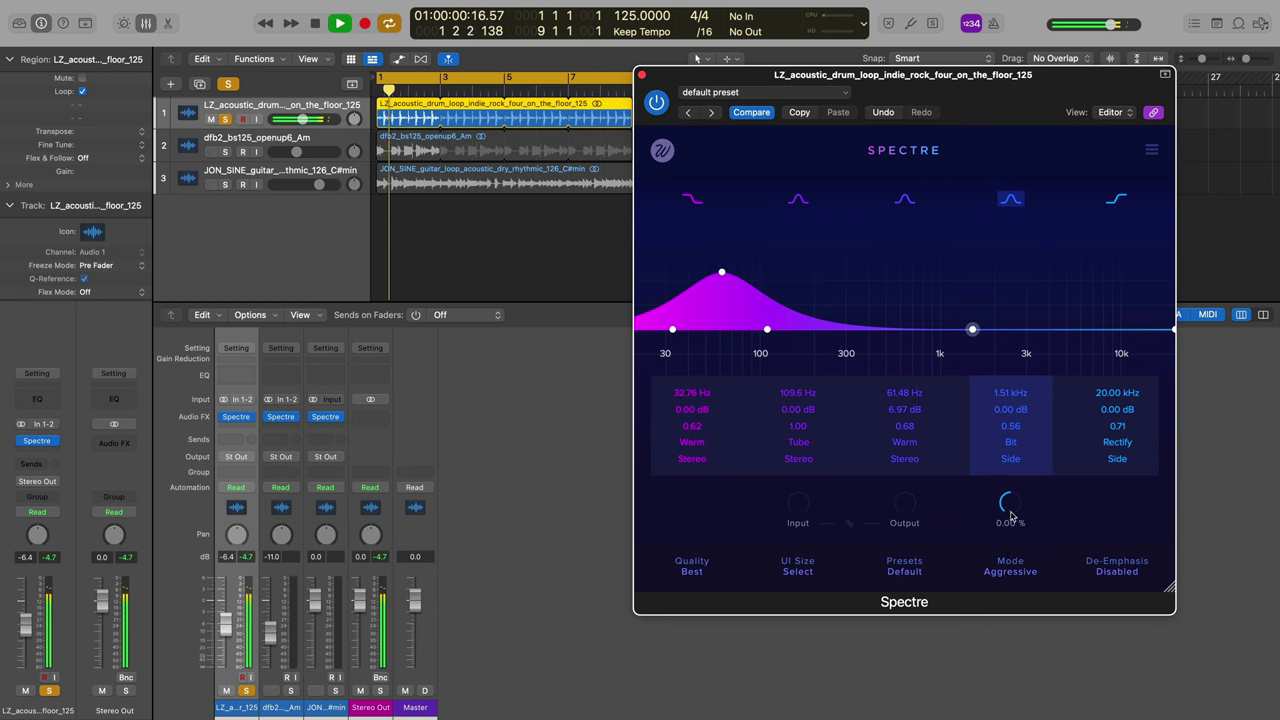
left_click_drag(1016, 517, 1012, 441)
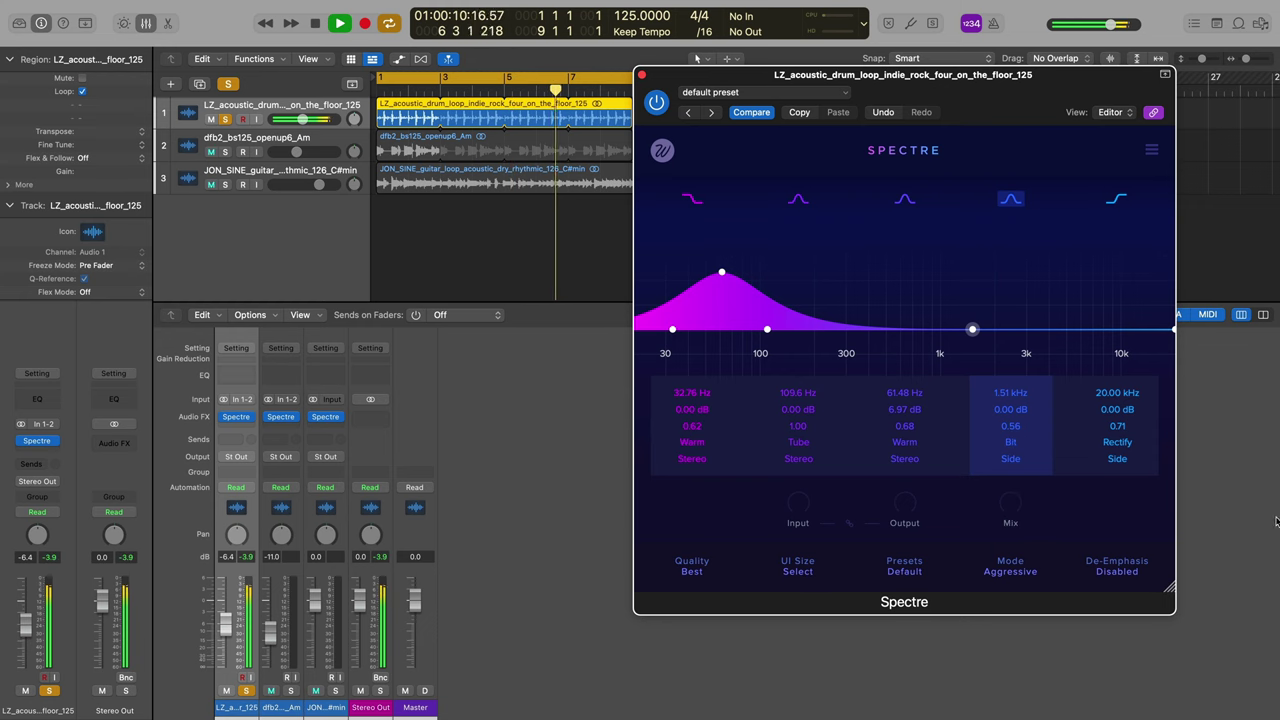
double_click(1005, 513)
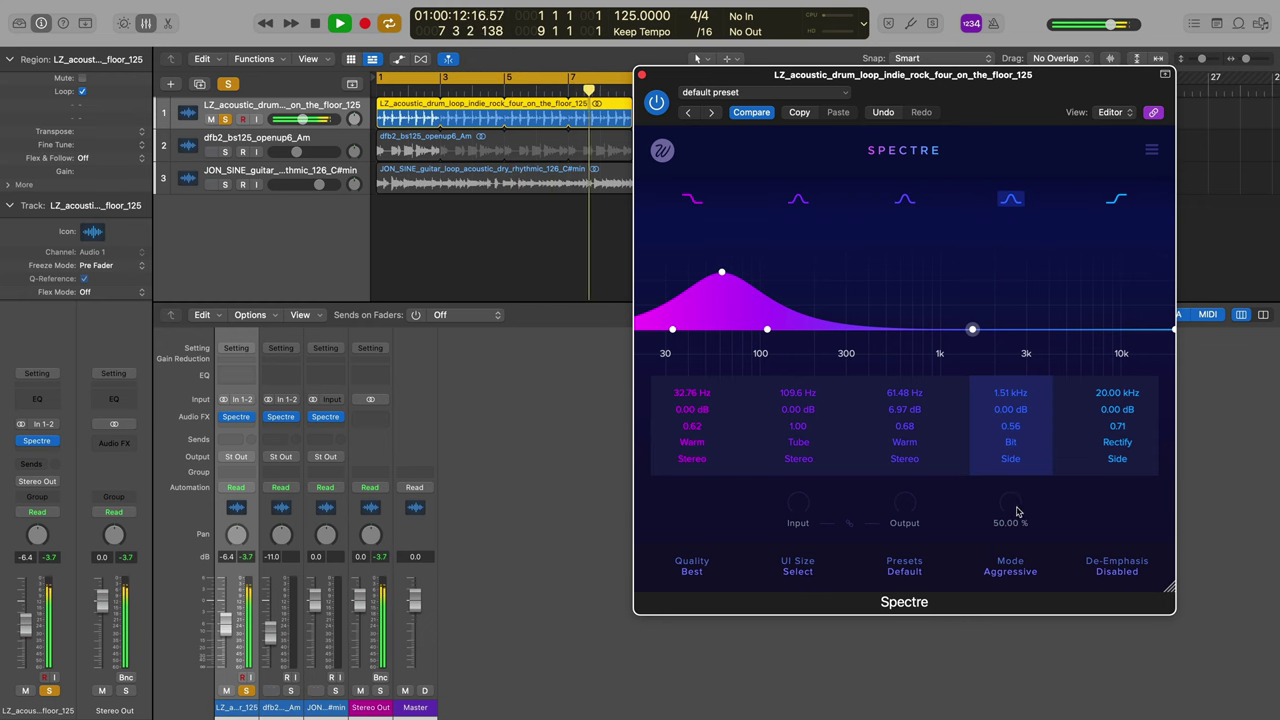
left_click_drag(1012, 511, 1012, 468)
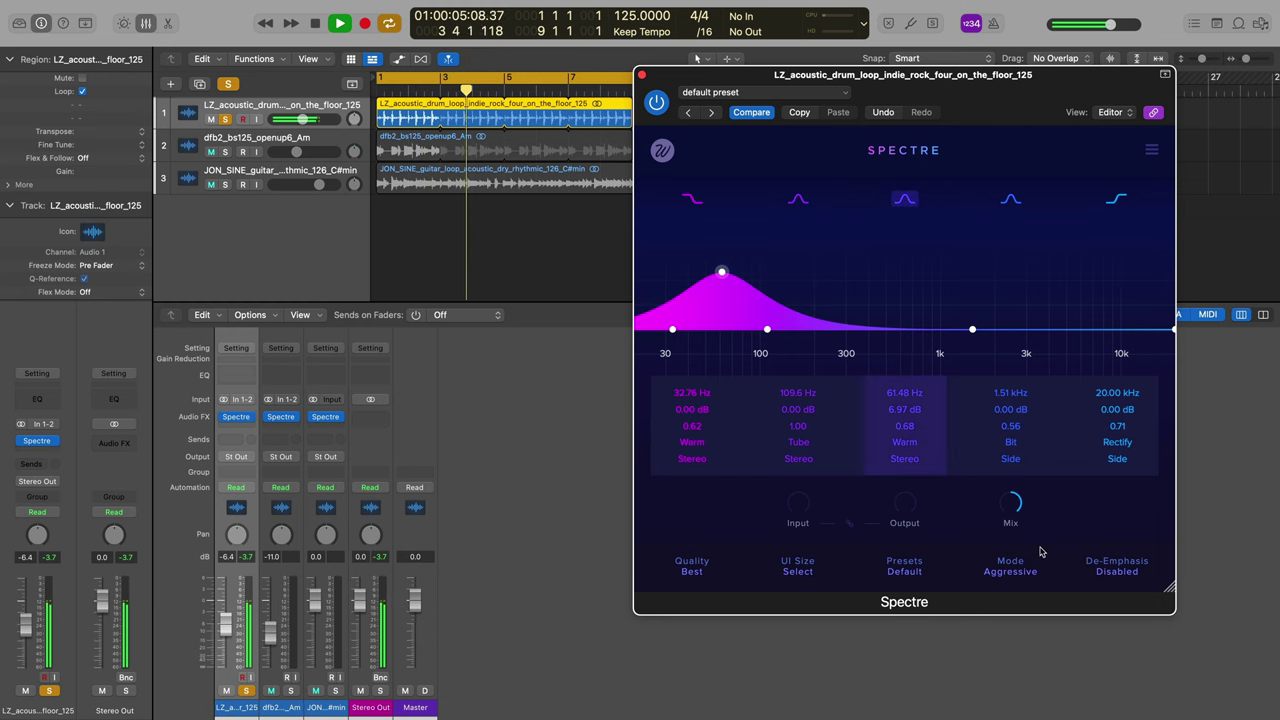
double_click(1013, 510)
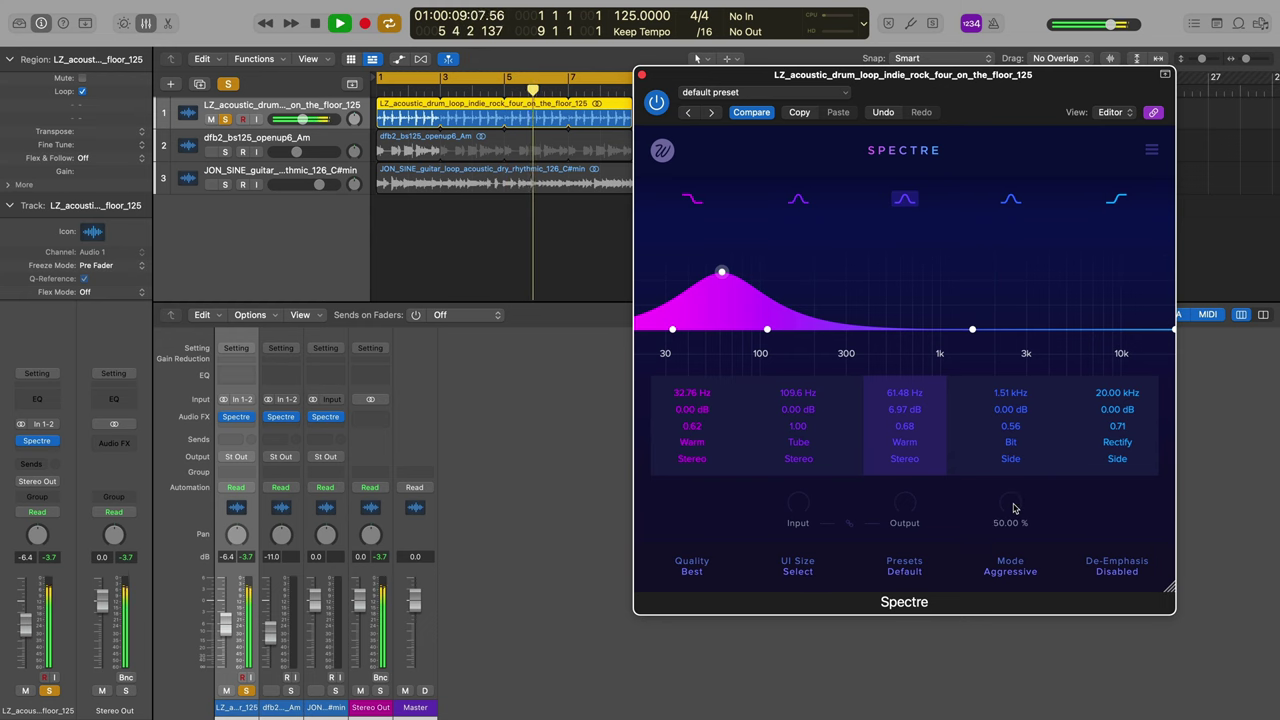
key("space")
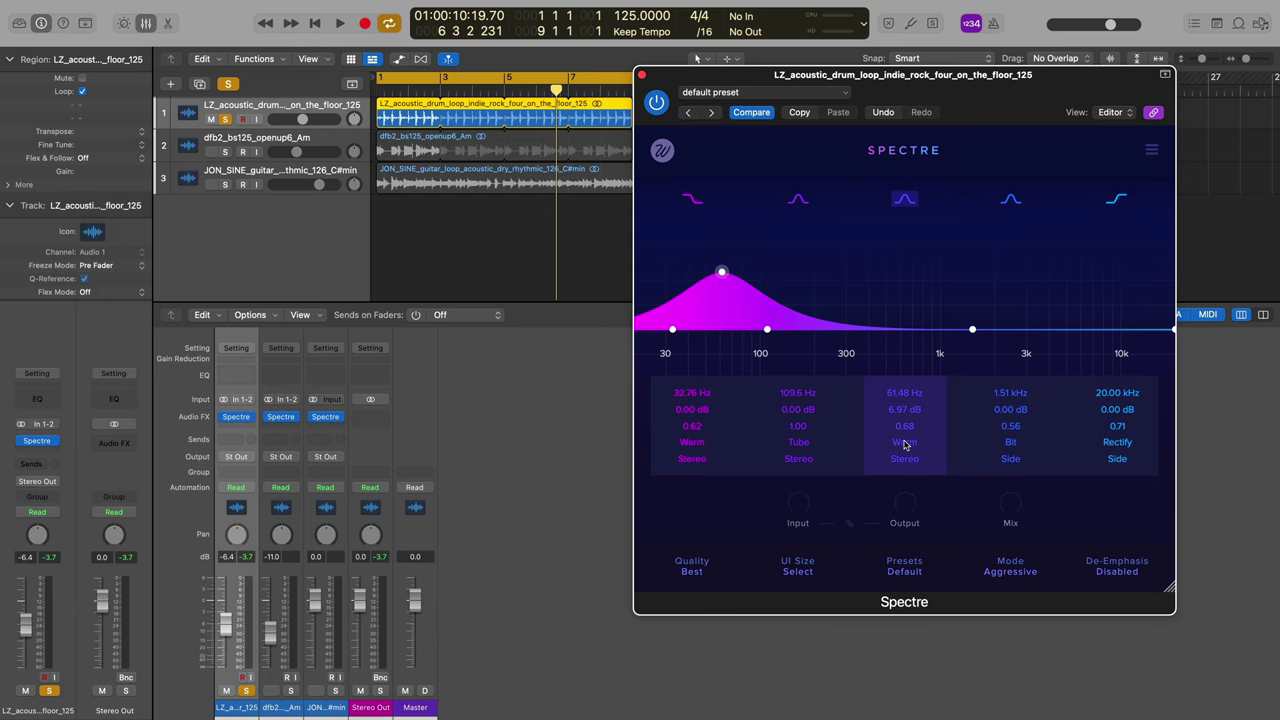
left_click(904, 443)
left_click(1034, 508)
left_click(1126, 575)
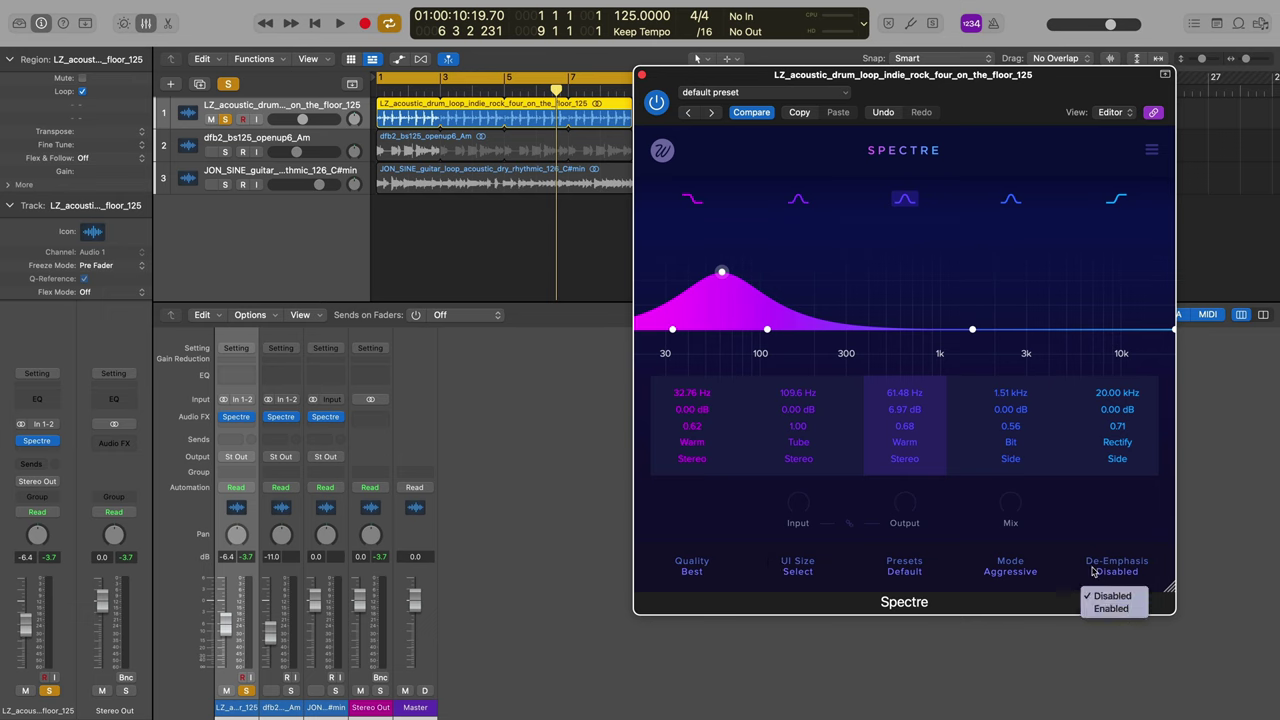
left_click(1062, 569)
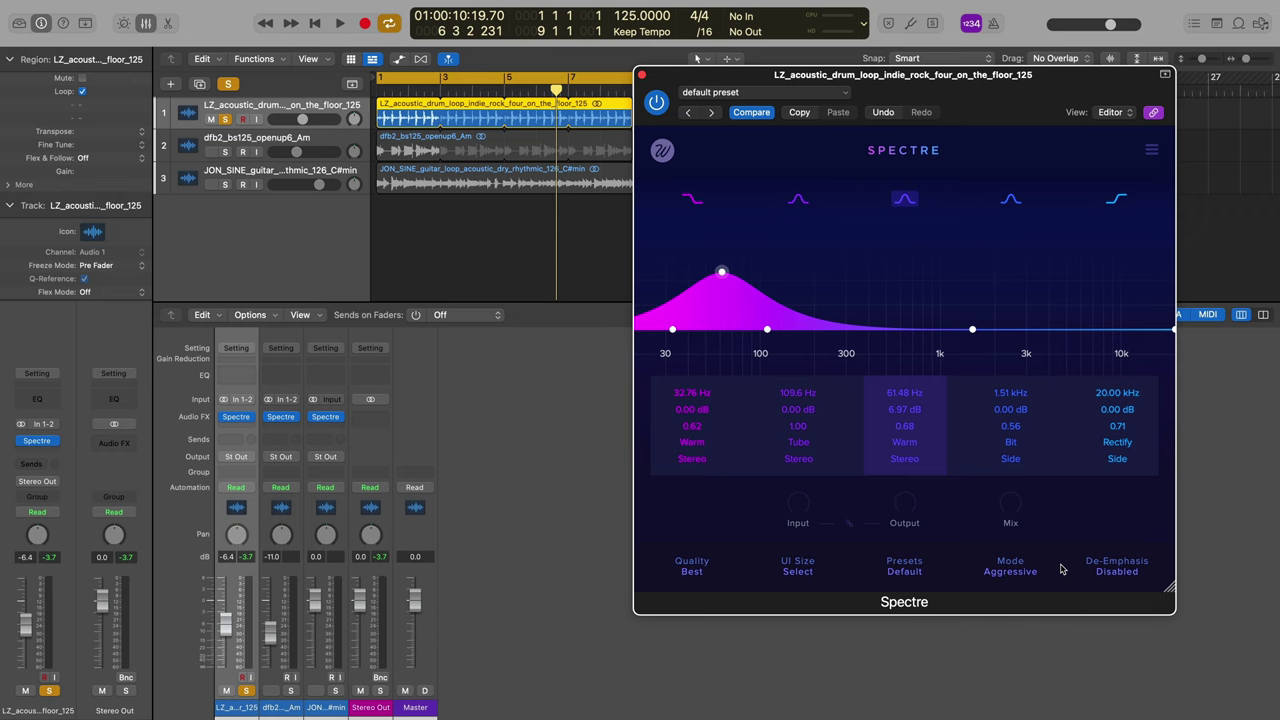
left_click(1116, 571)
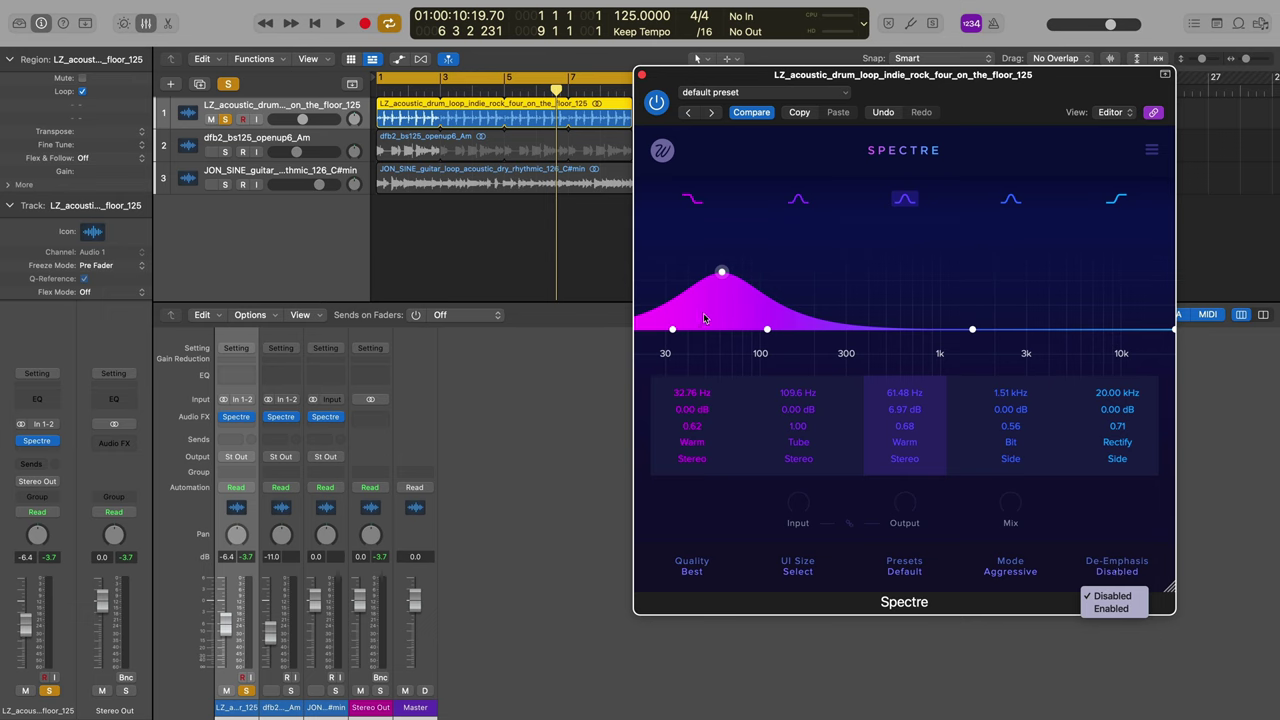
left_click(1107, 573)
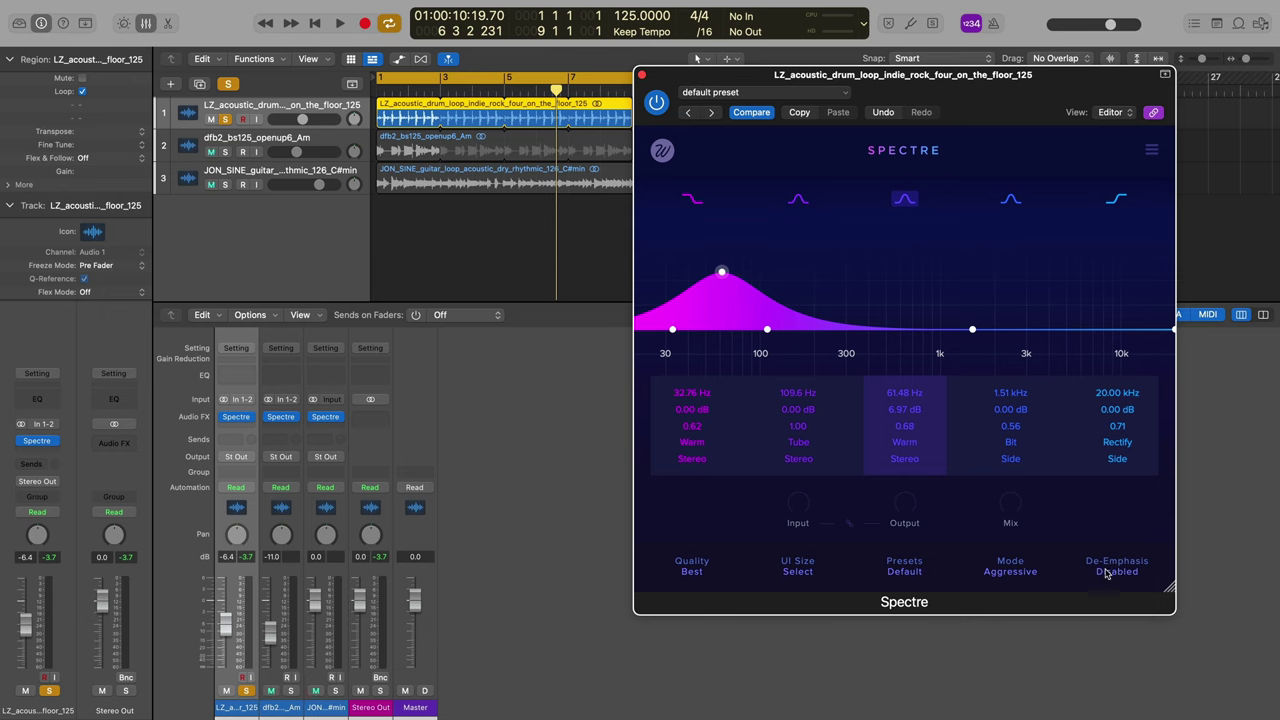
mouse_move(1010, 511)
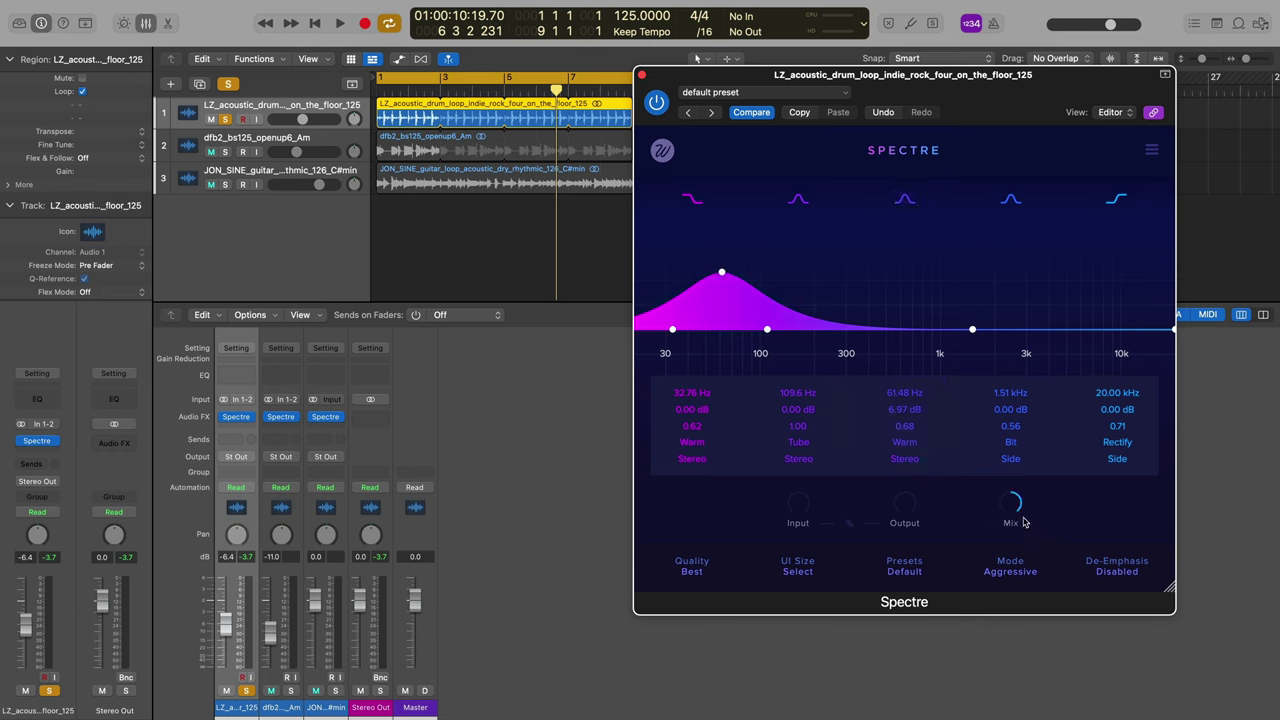
left_click(1018, 571)
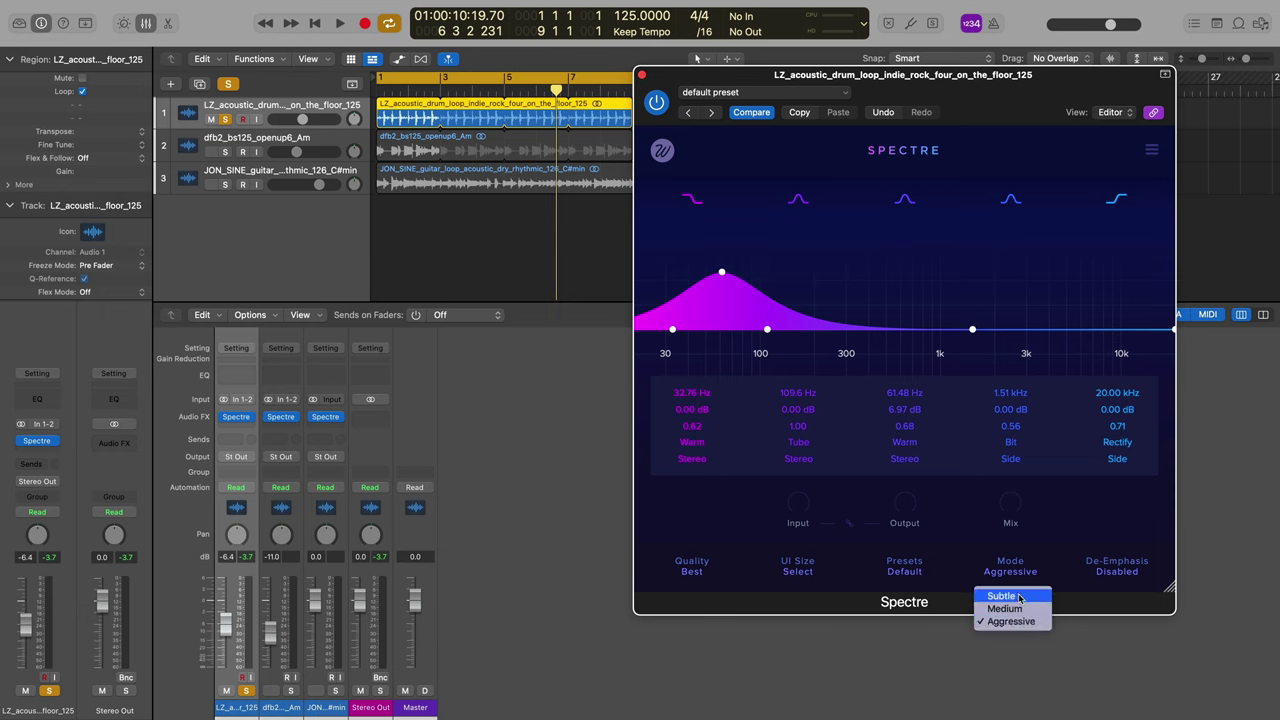
Play the drum loop and audition the Medium, Subtle and Aggressive saturation modes.
left_click(1058, 590)
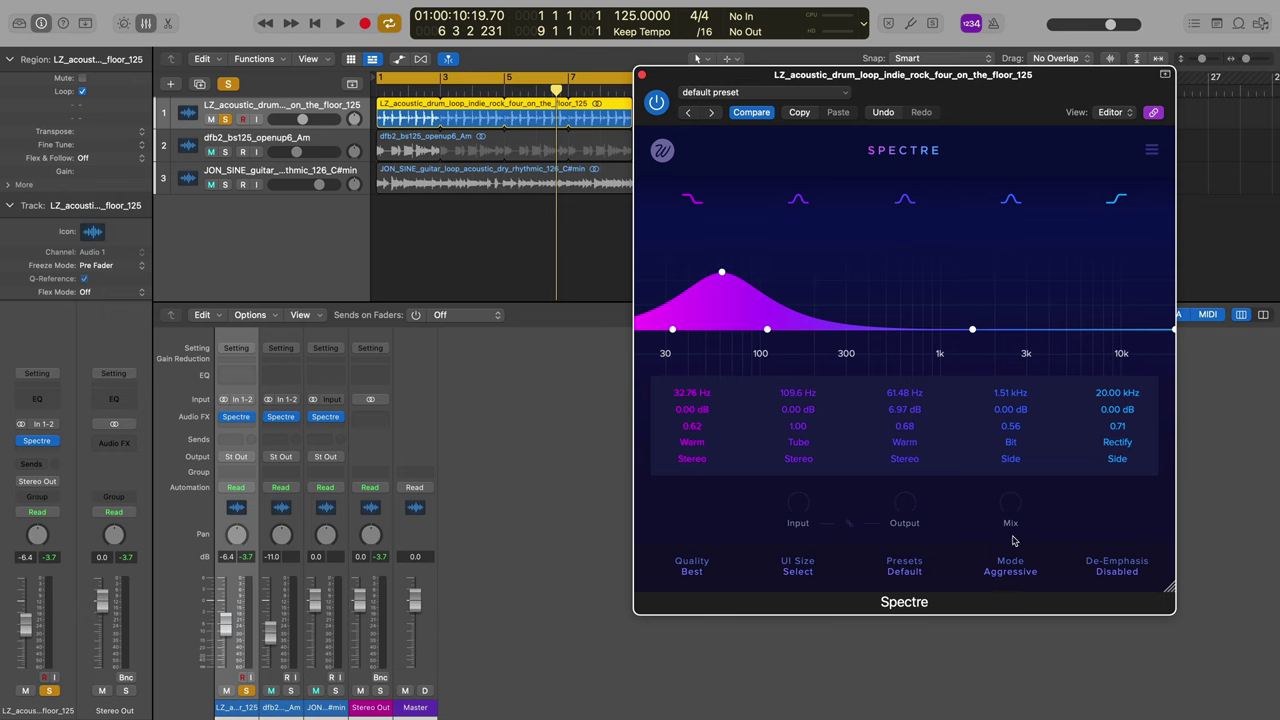
key("space")
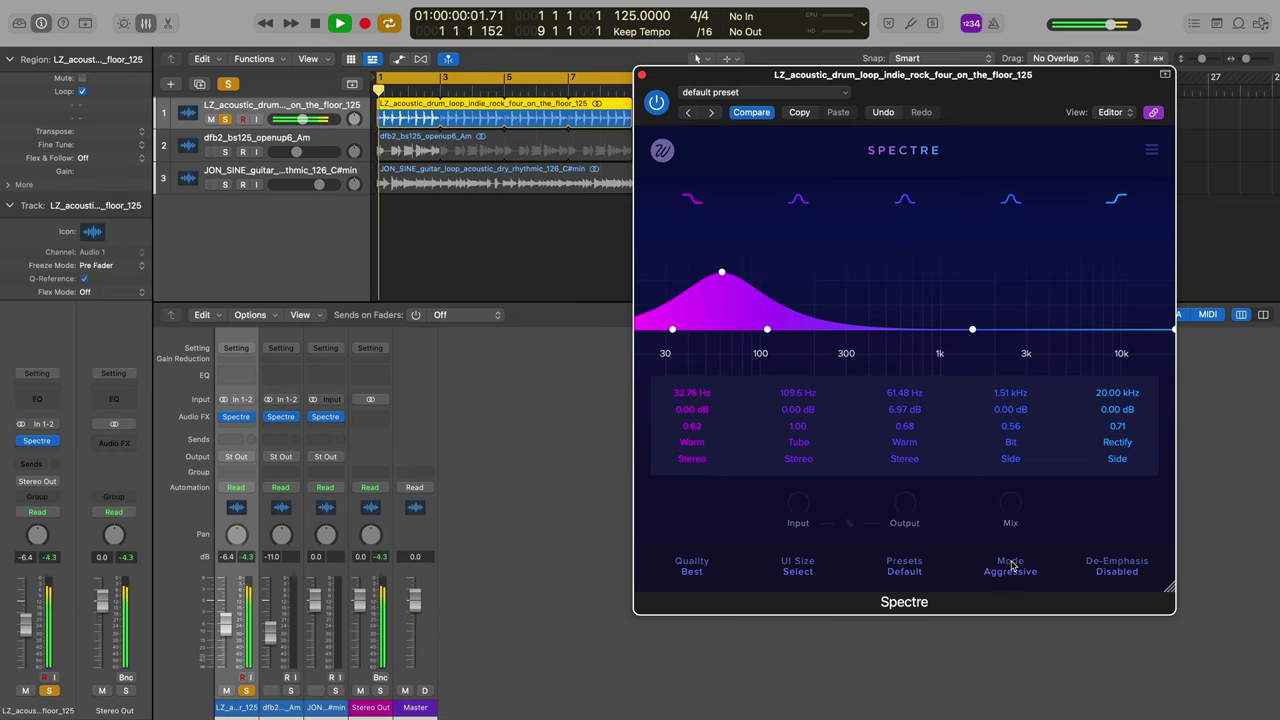
left_click(1012, 566)
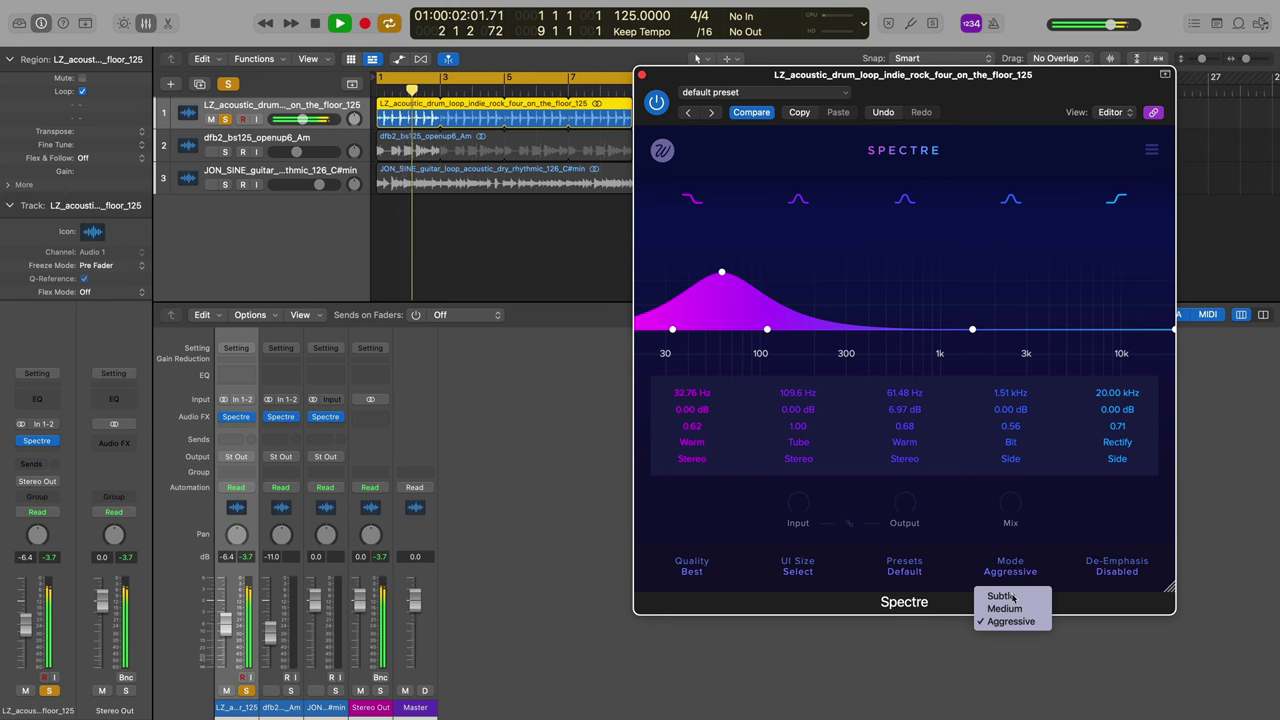
left_click(1040, 609)
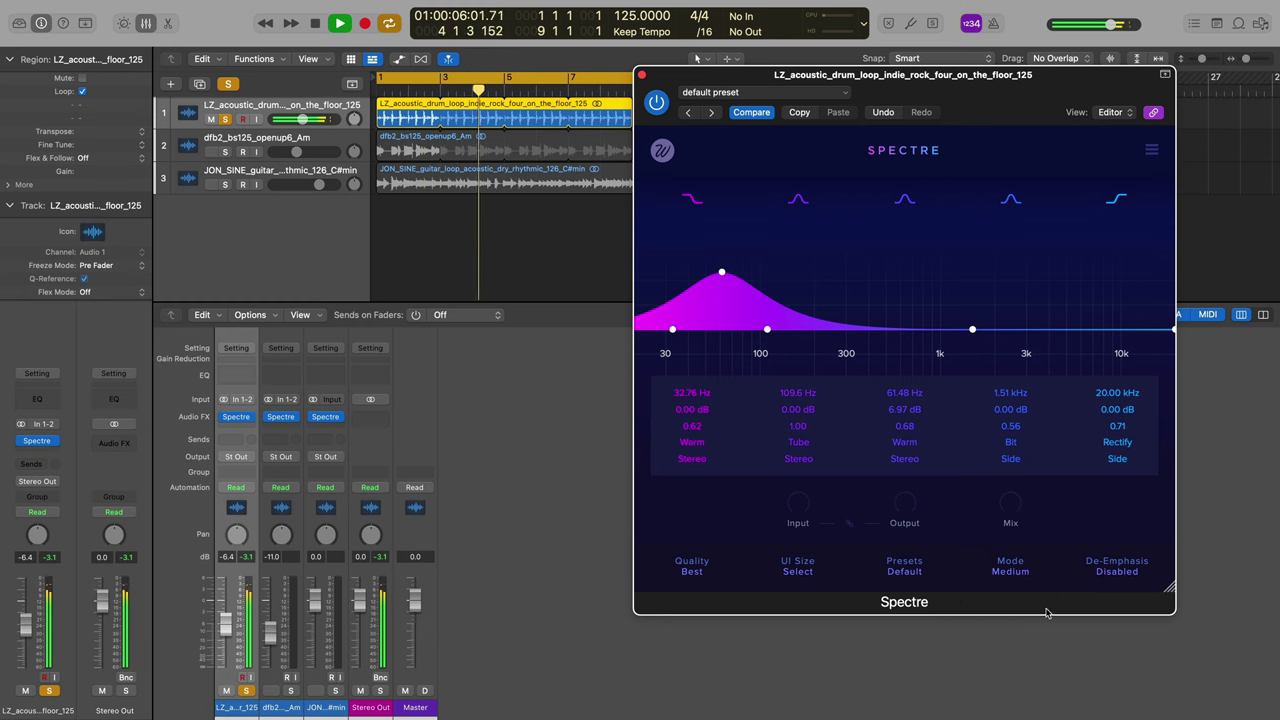
left_click(1014, 570)
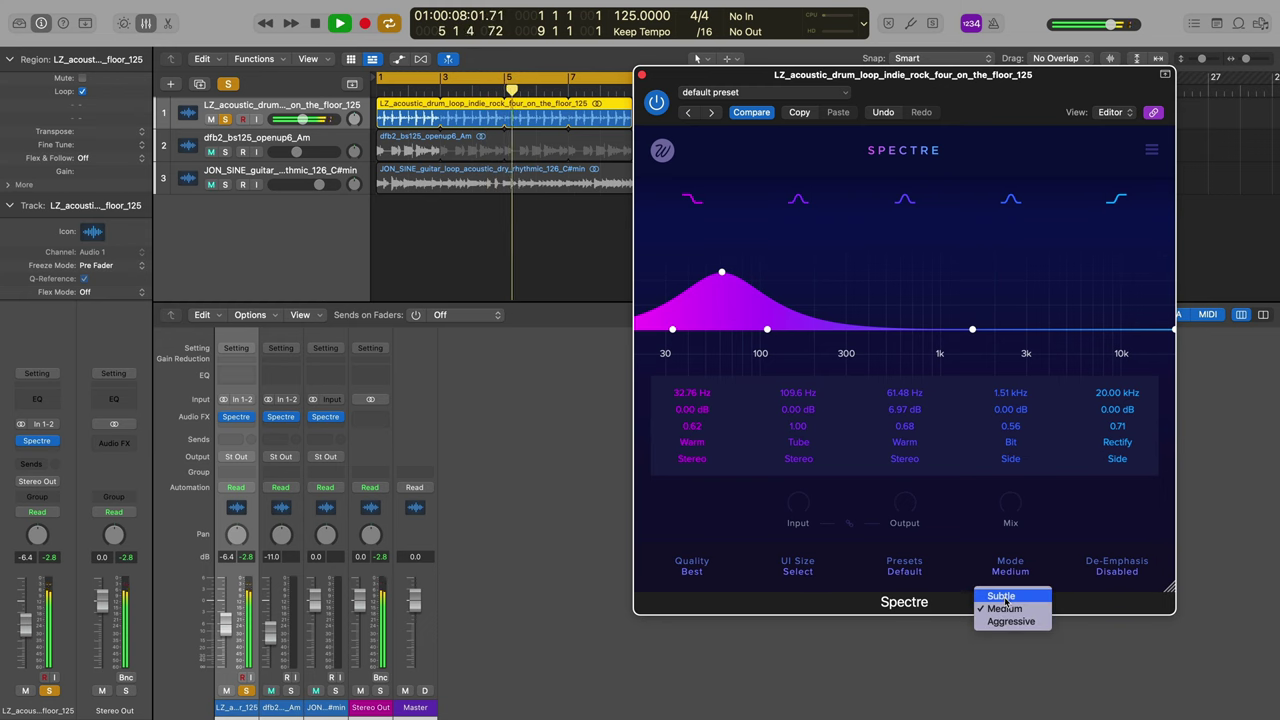
left_click(1003, 597)
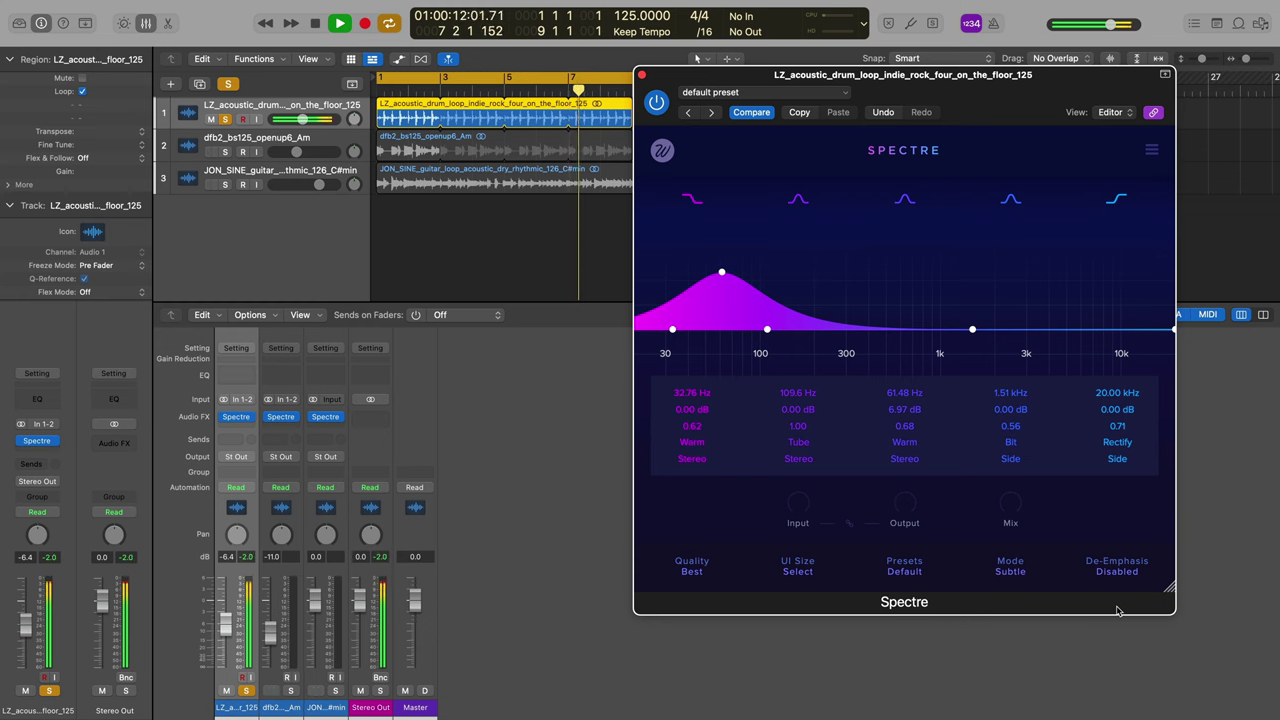
left_click(1020, 578)
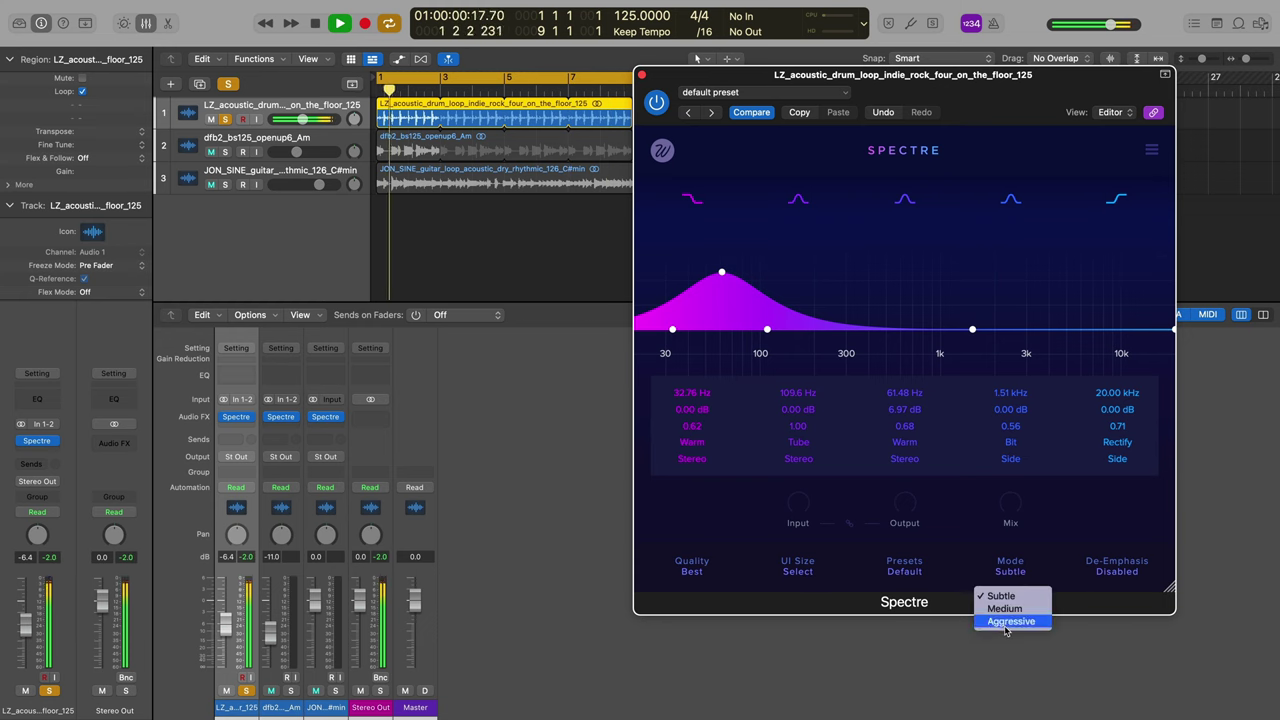
left_click(1008, 622)
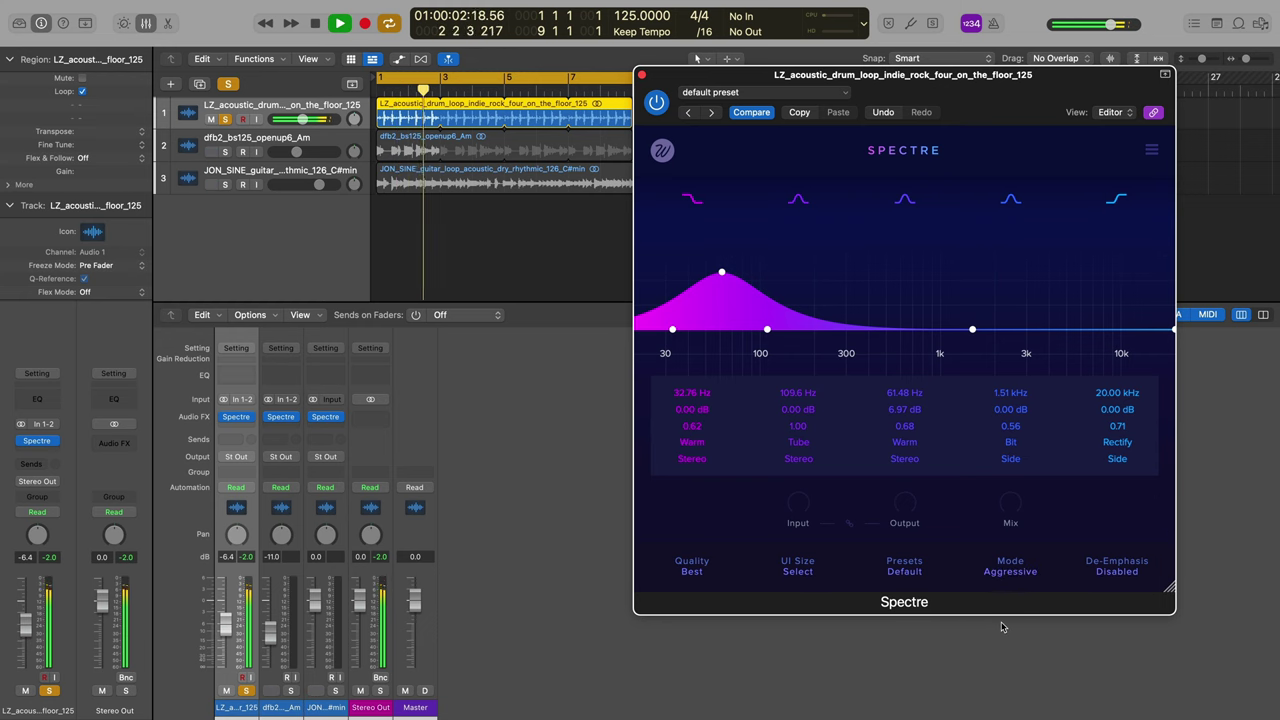
Compare Subtle once more, settle on the Medium mode, and stop playback.
left_click(1008, 572)
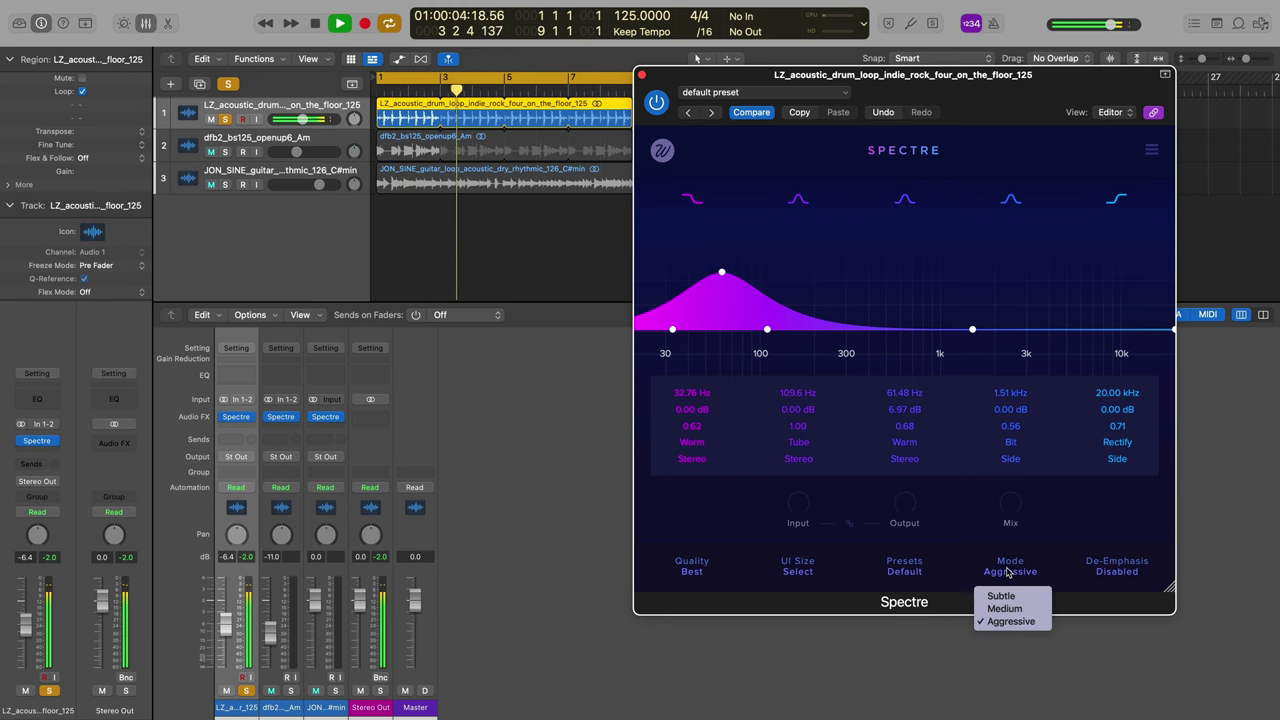
left_click(1008, 596)
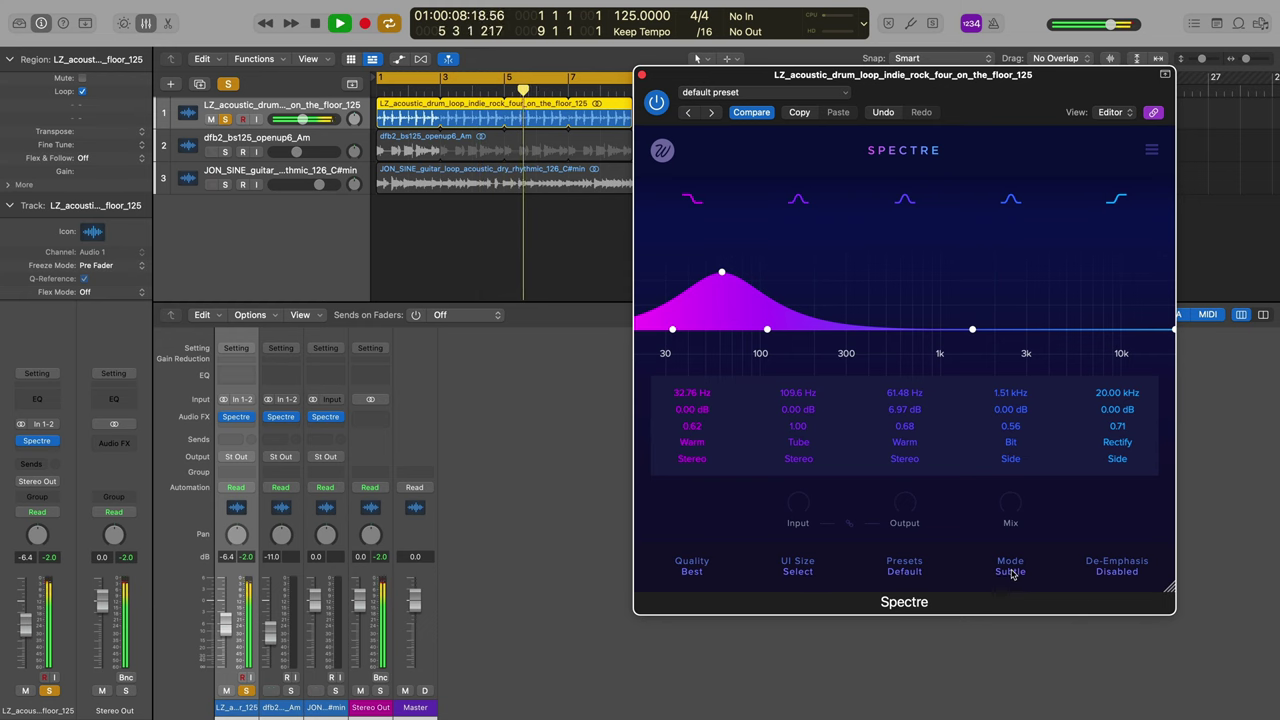
left_click(1011, 572)
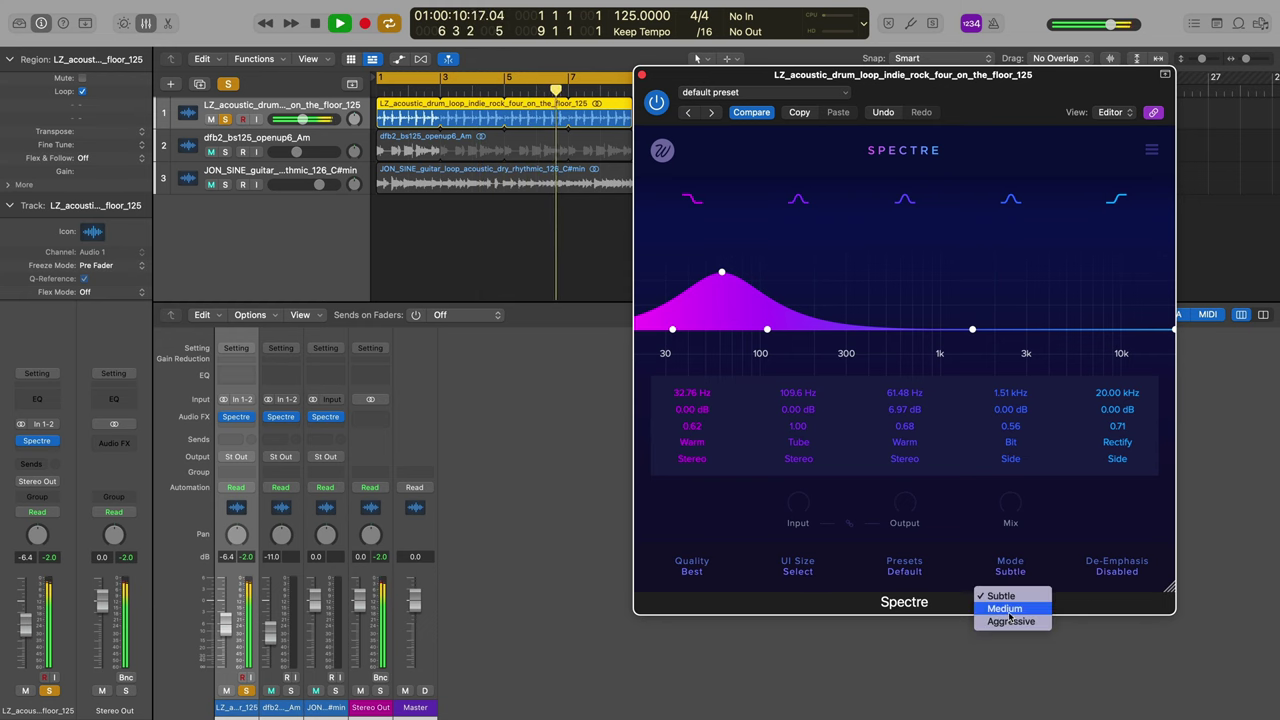
left_click(1006, 608)
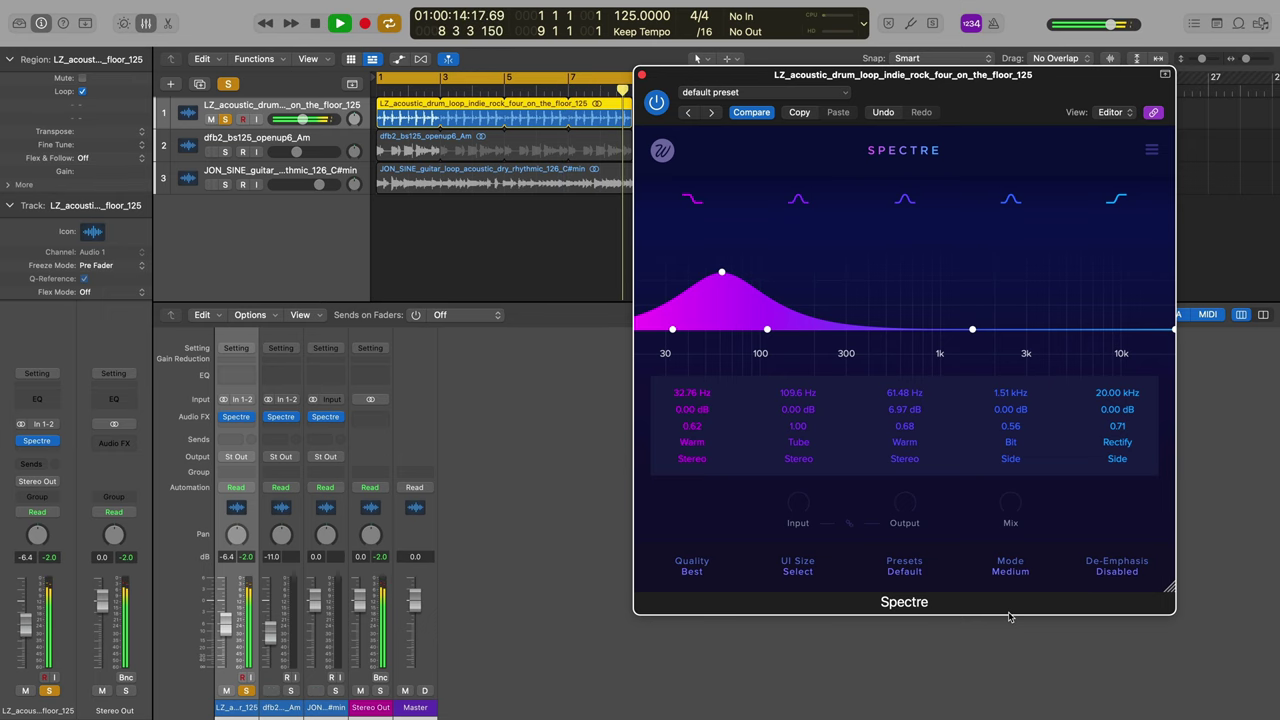
key("space")
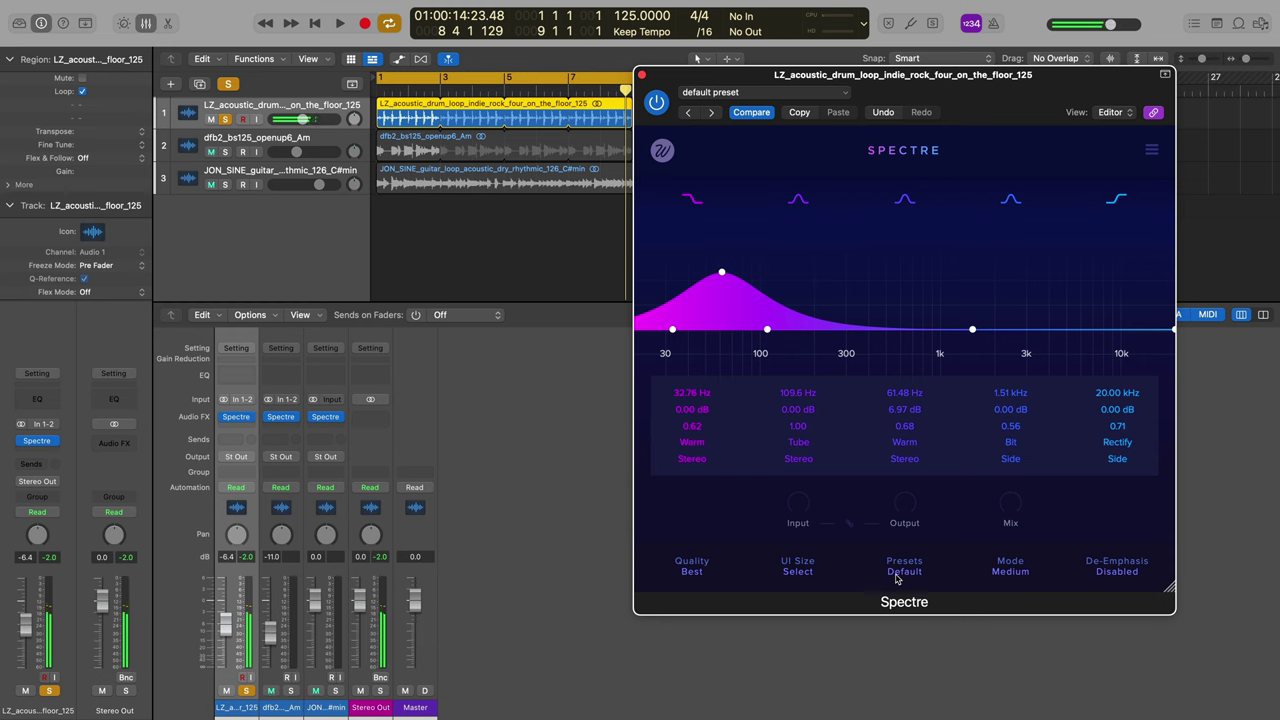
Browse the list of Spectre presets without loading one.
left_click(902, 573)
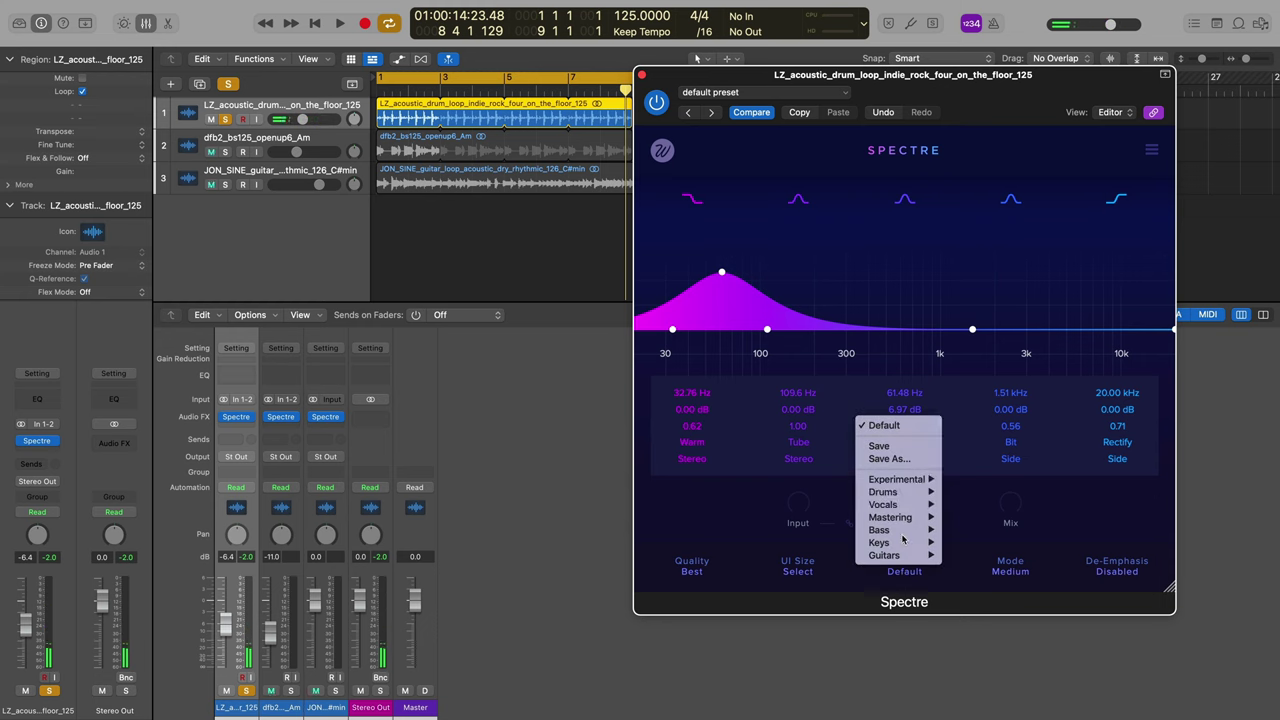
mouse_move(903, 481)
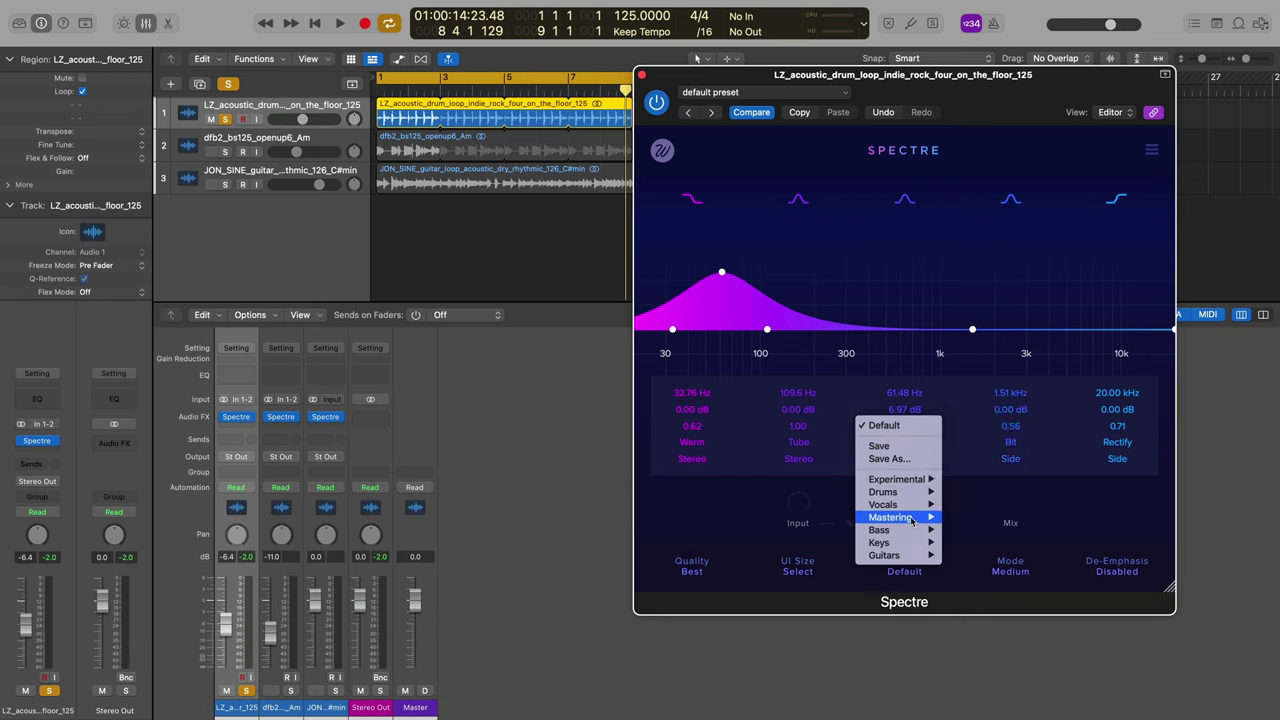
mouse_move(913, 555)
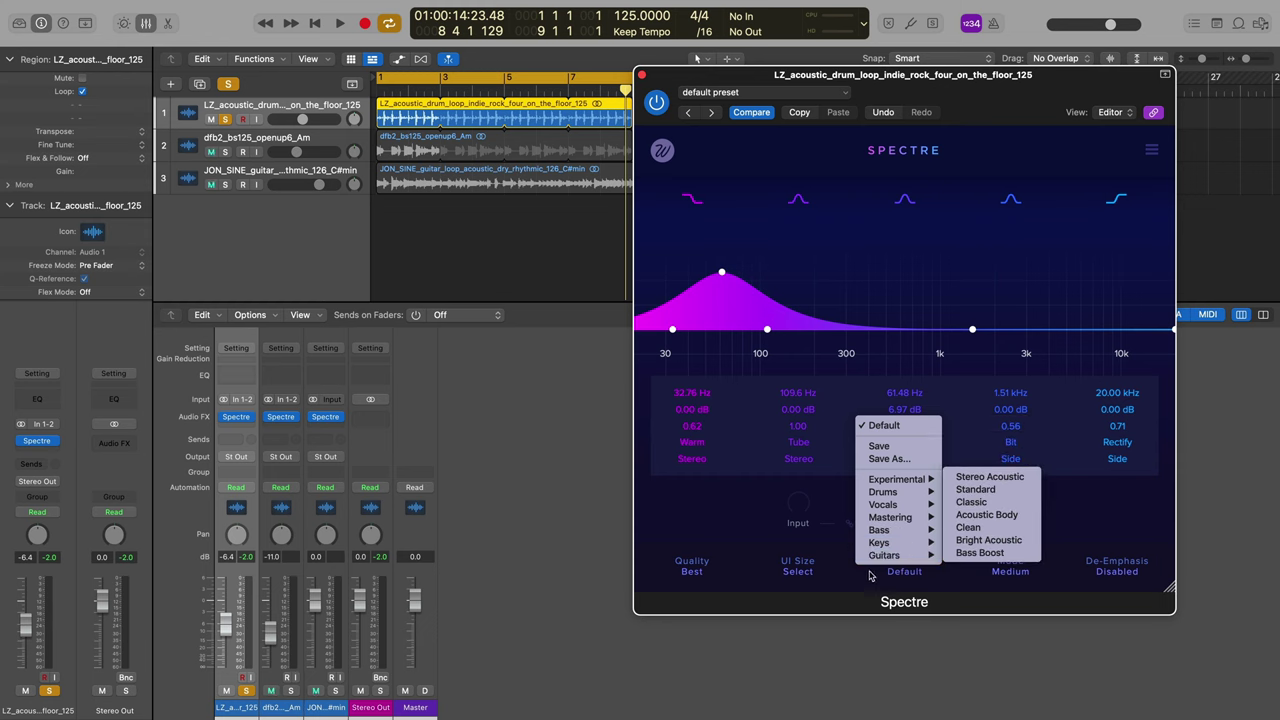
Set the UI Size to Default, then to 125 %, and enlarge the plugin window.
left_click(785, 573)
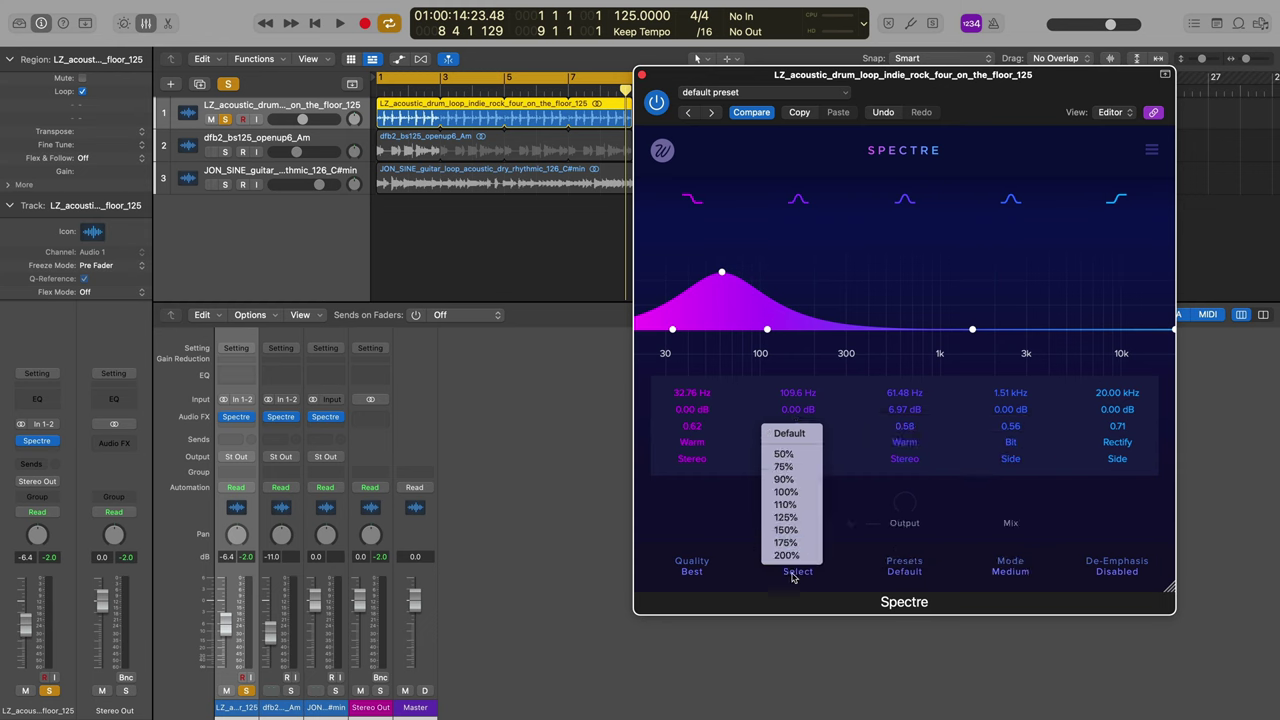
left_click(789, 436)
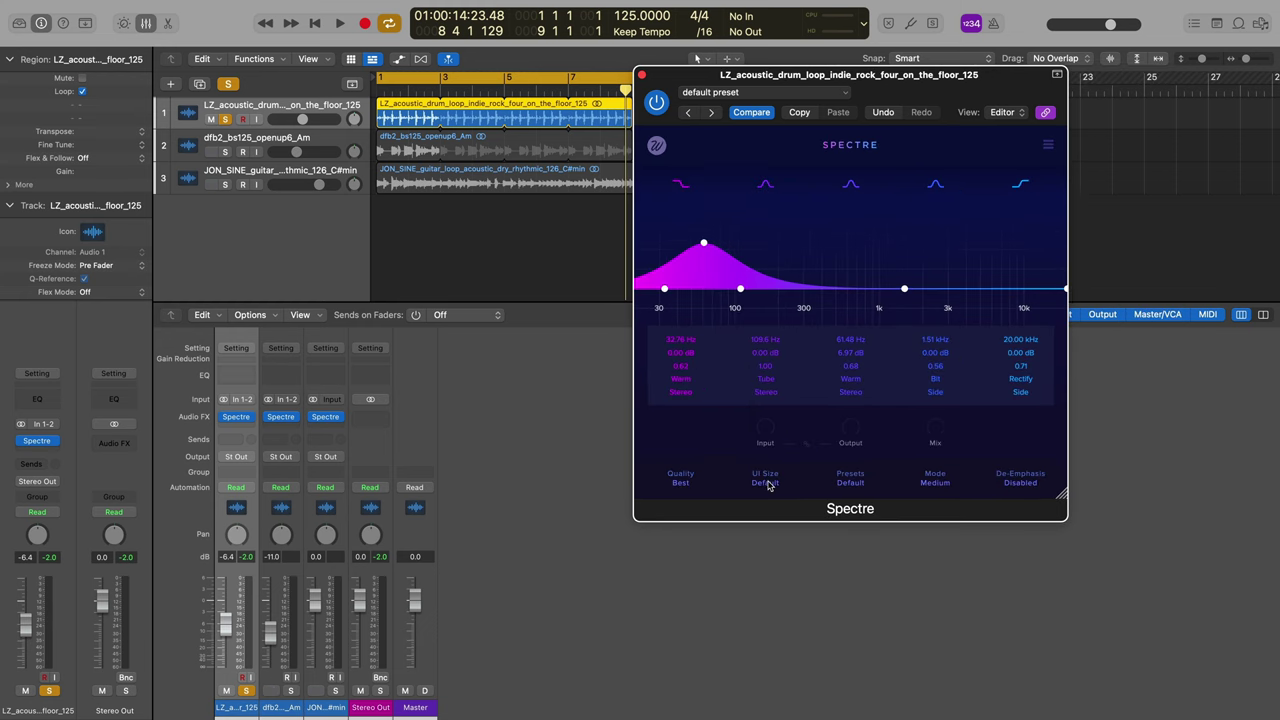
left_click(768, 483)
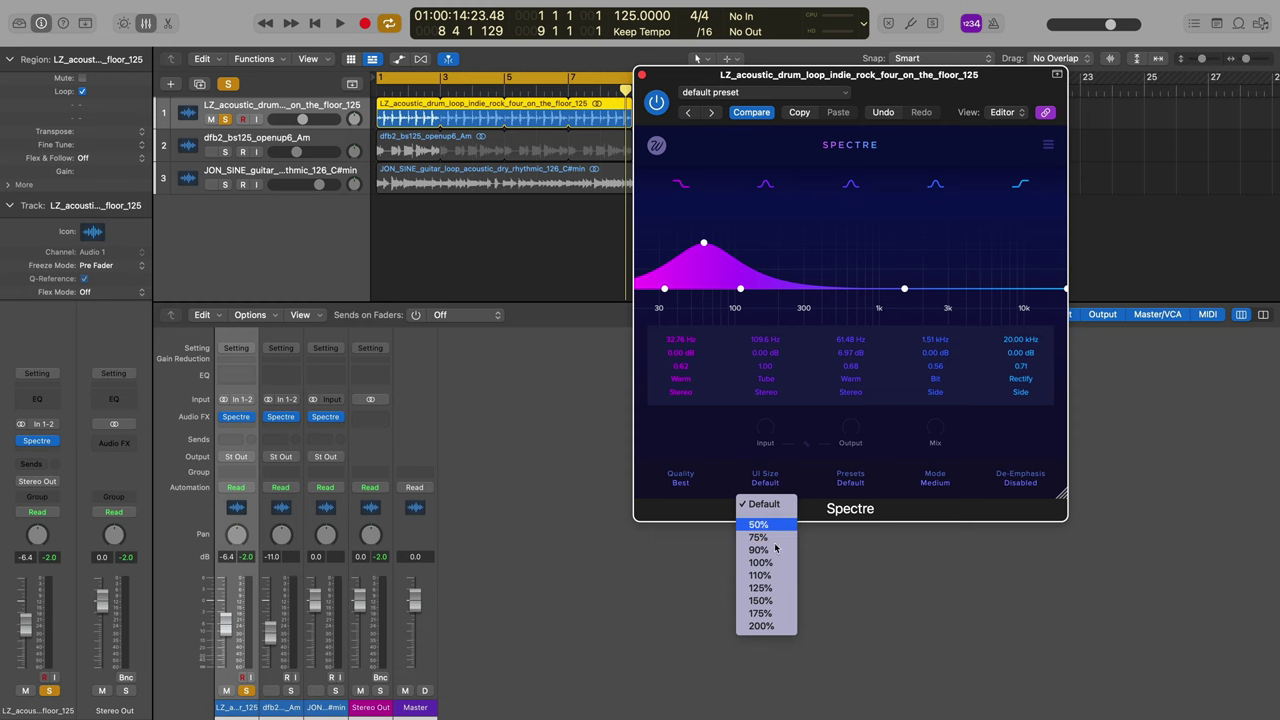
left_click(767, 590)
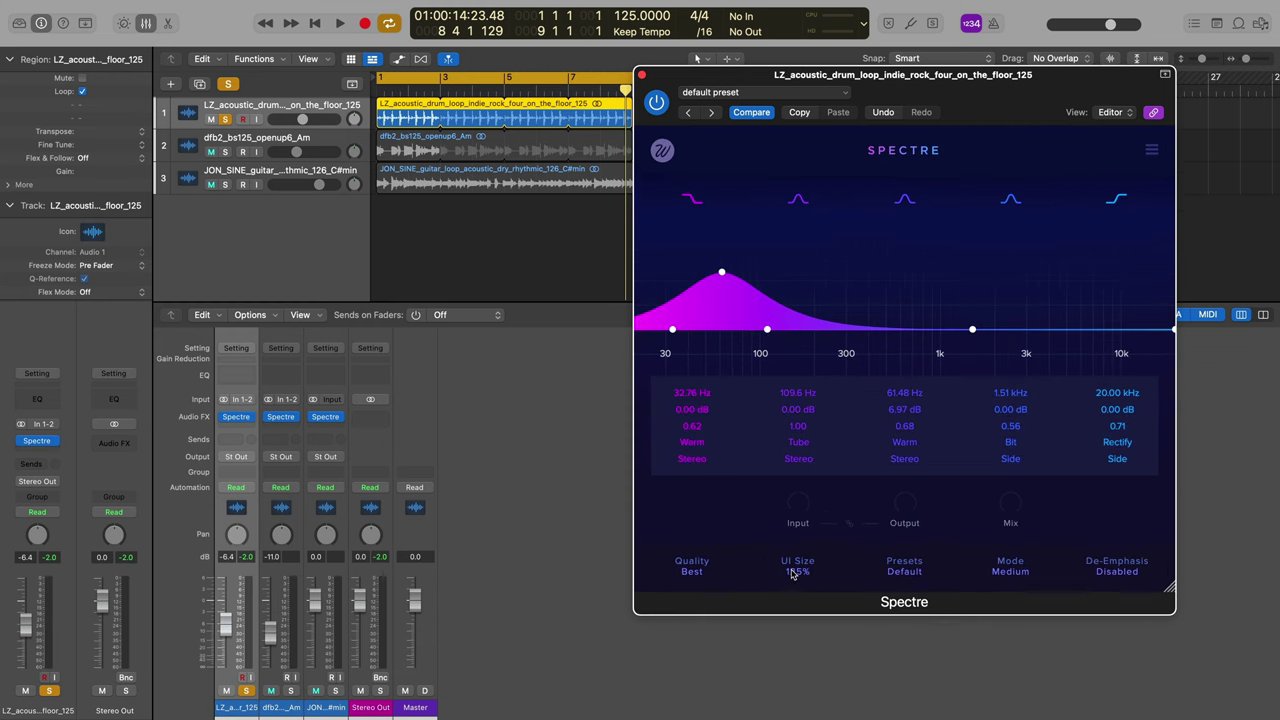
left_click(794, 572)
left_click(1172, 586)
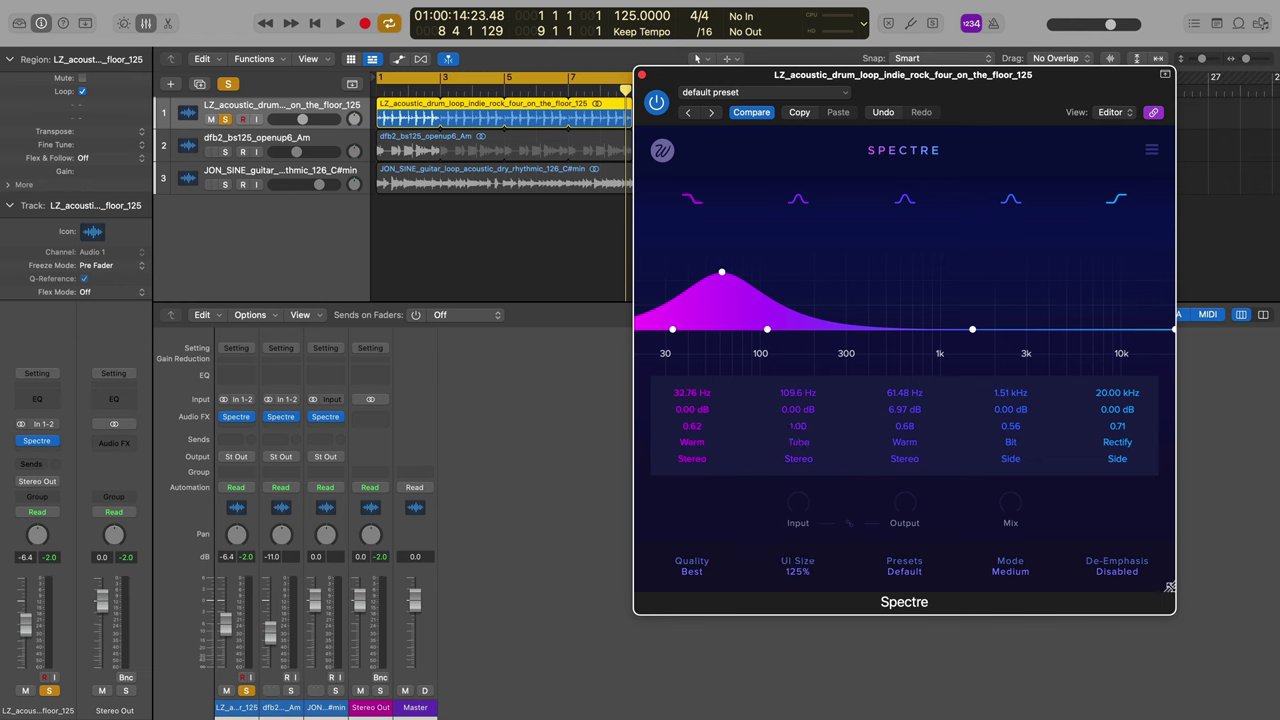
left_click_drag(1172, 586, 1260, 665)
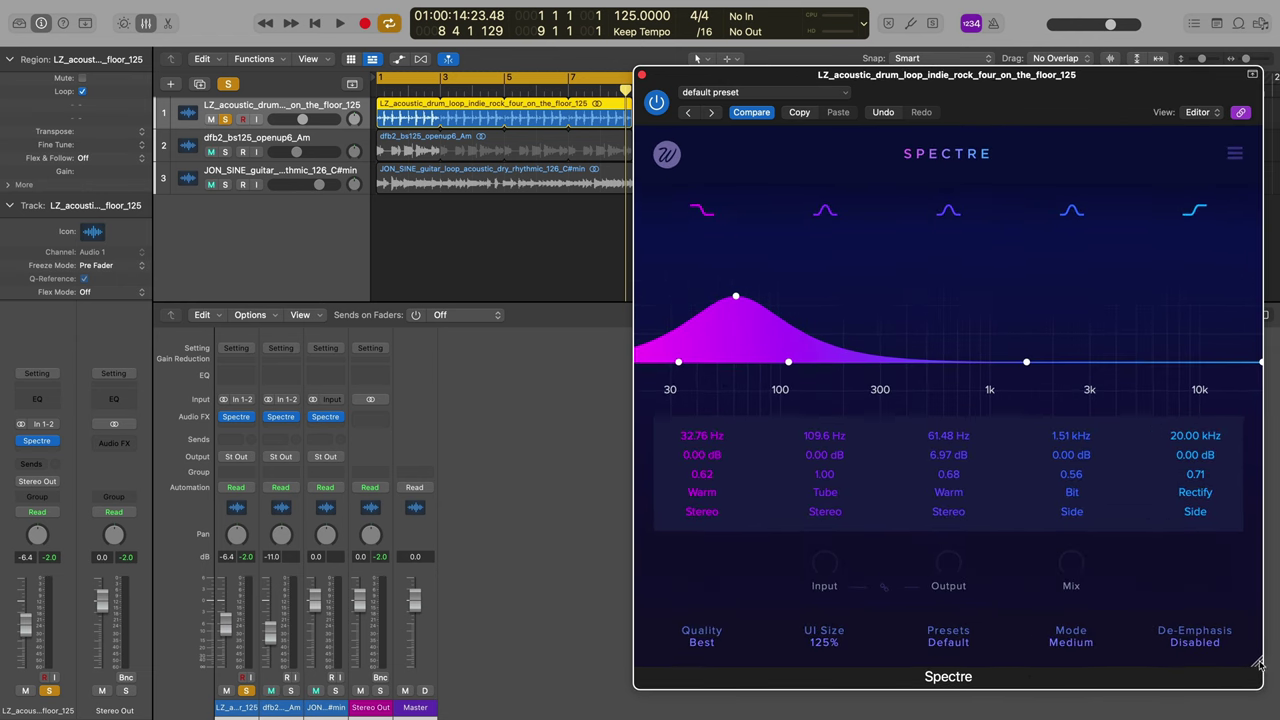
Shrink the Spectre window by its corner, then set UI Size to 90% and finally 110%.
left_click(807, 642)
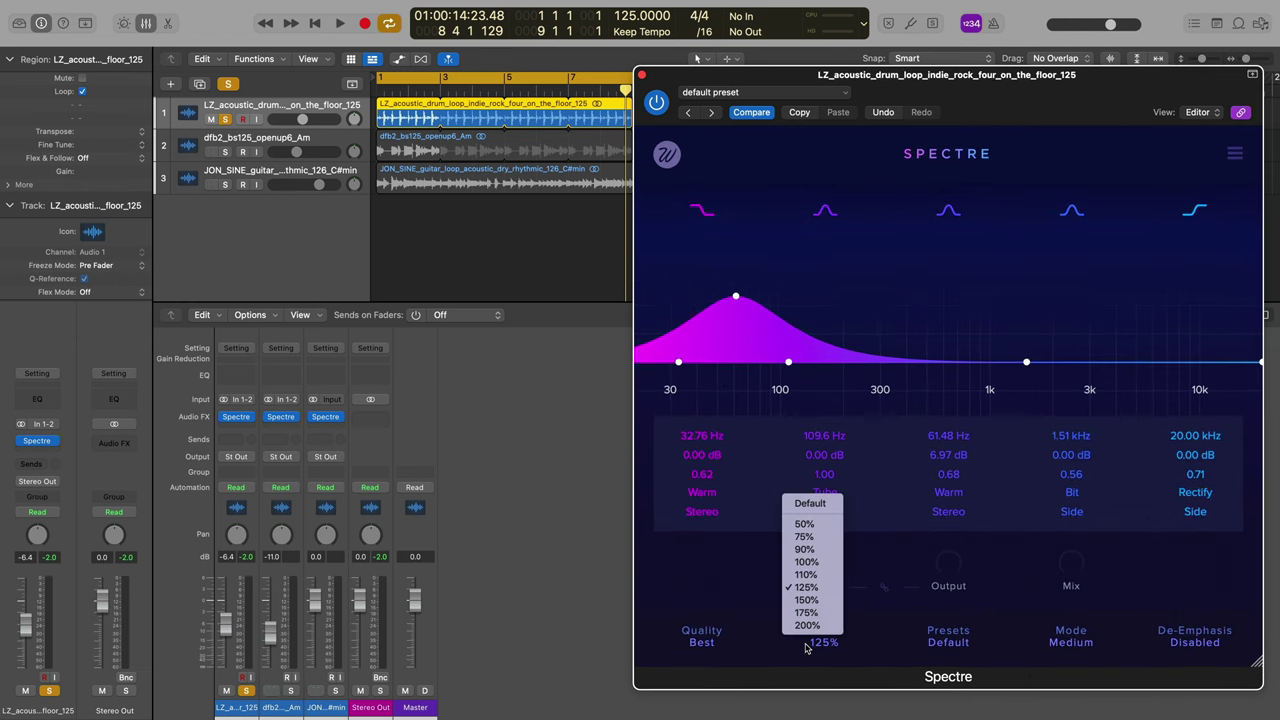
left_click(1258, 661)
left_click_drag(1258, 661, 916, 362)
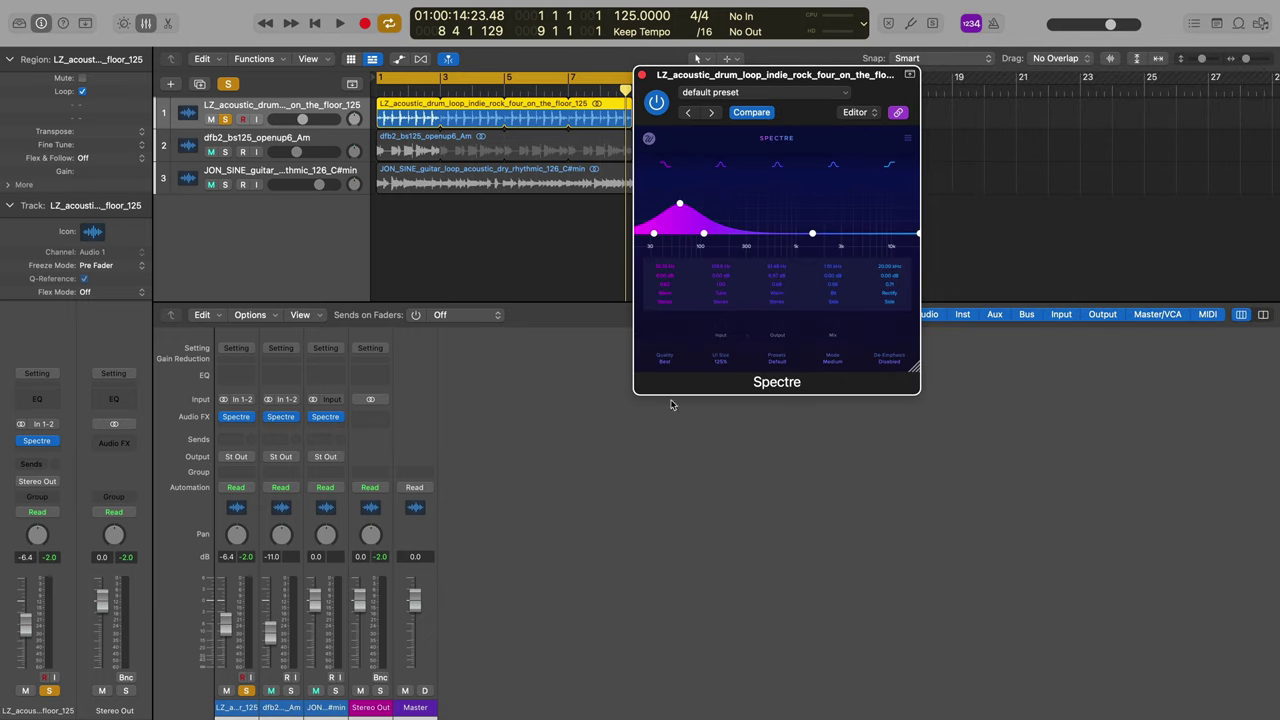
left_click(722, 360)
left_click(728, 406)
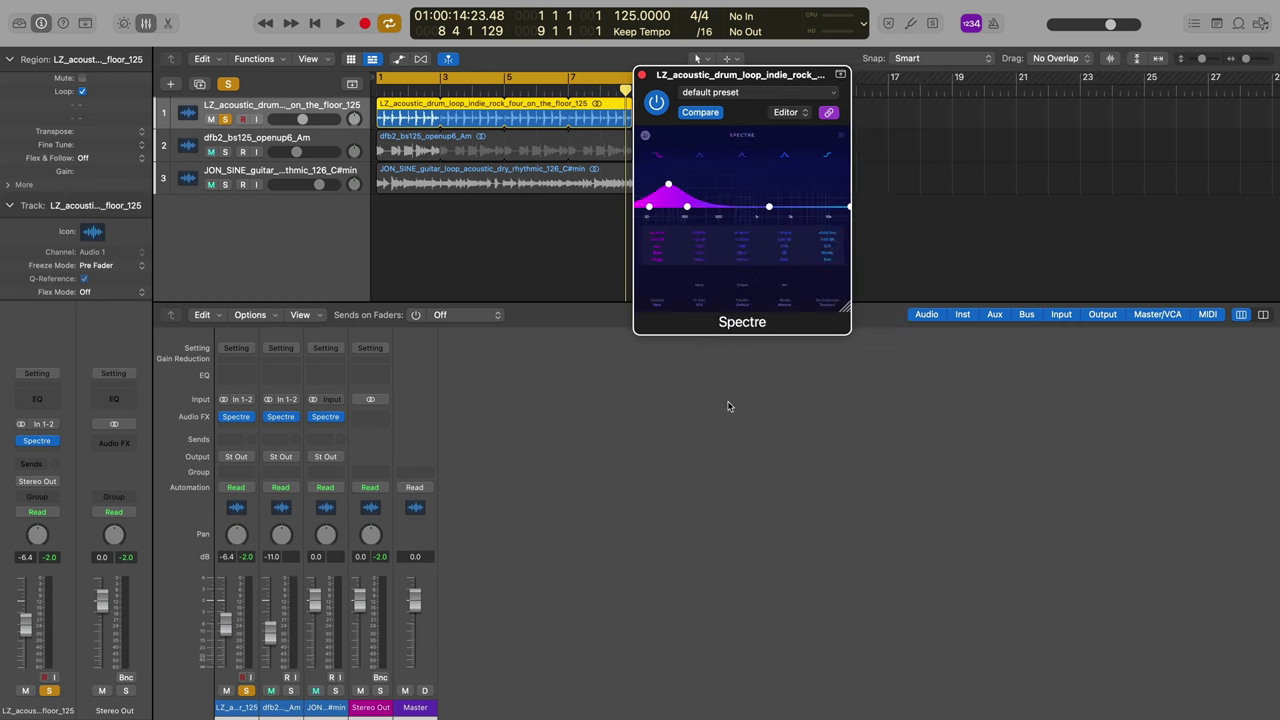
left_click(698, 302)
left_click(710, 367)
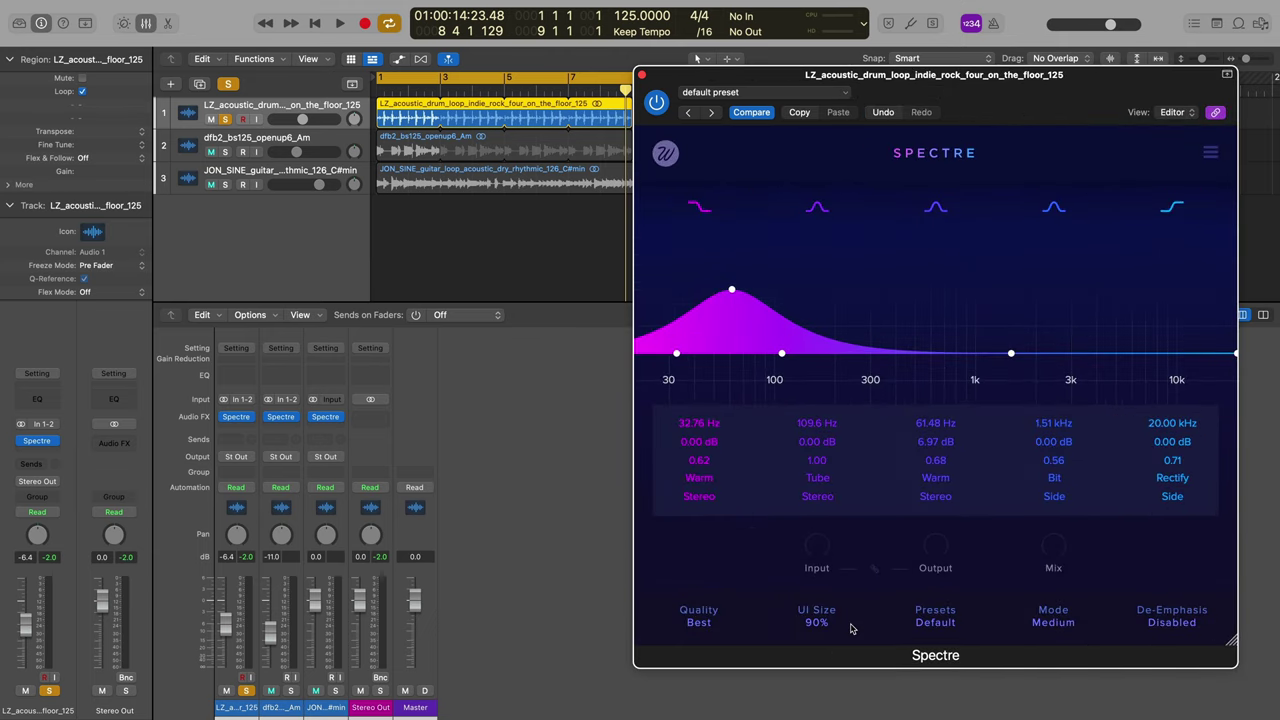
left_click(812, 622)
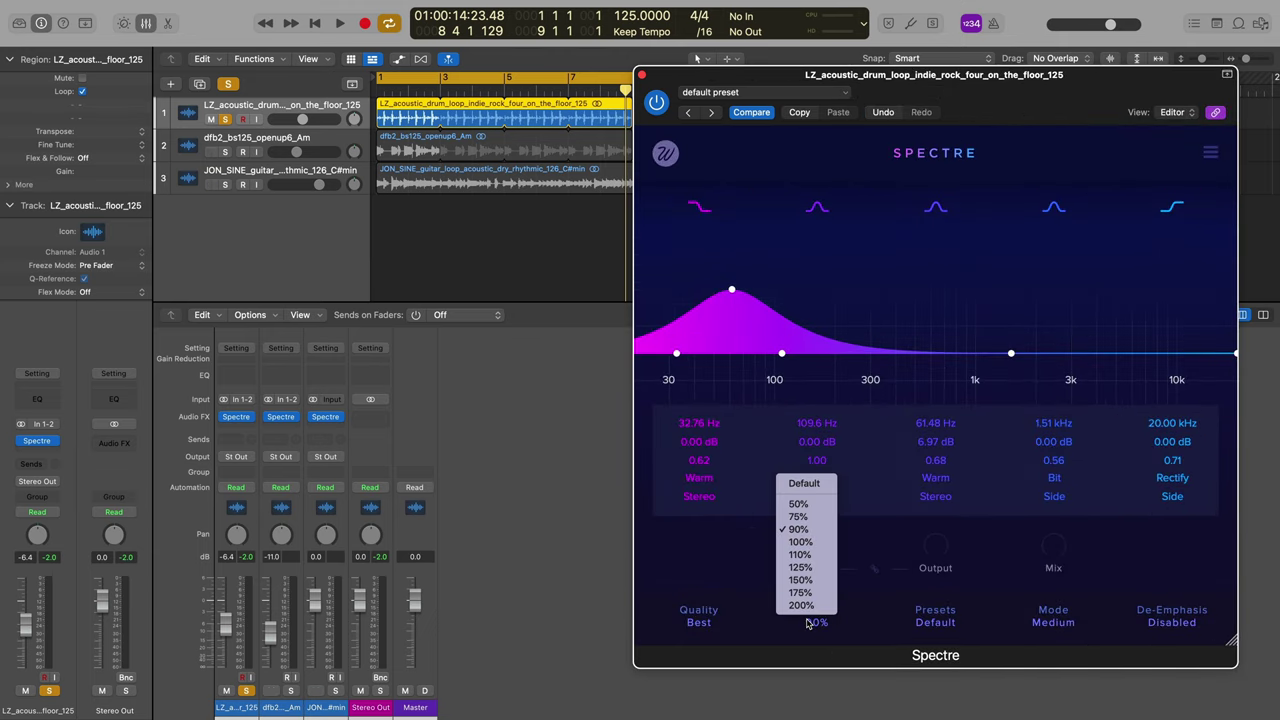
left_click(807, 556)
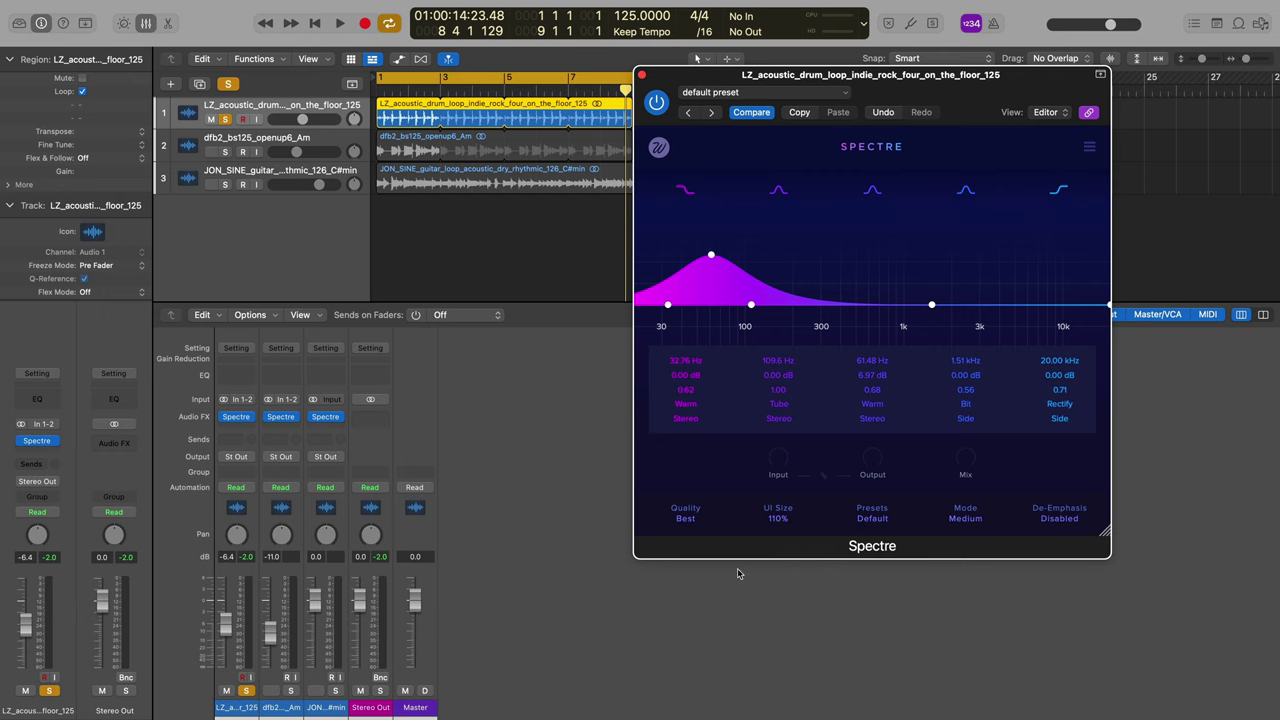
left_click(686, 519)
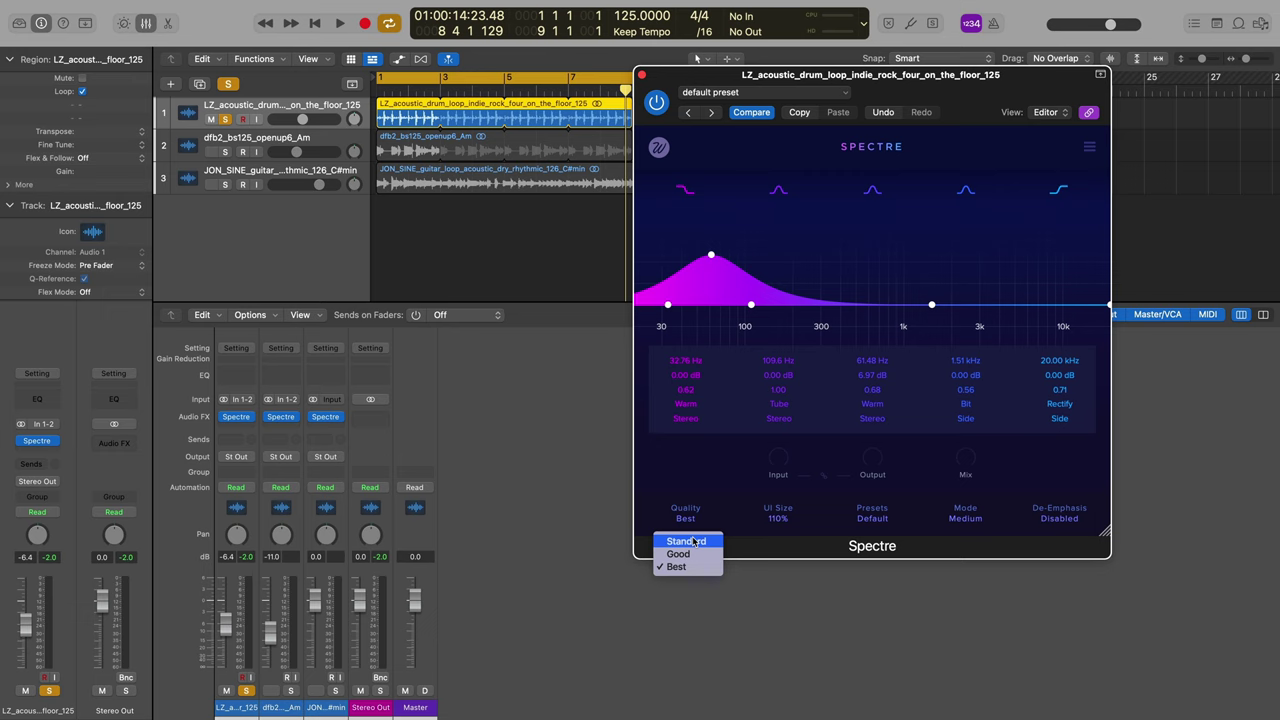
left_click(695, 541)
left_click(687, 519)
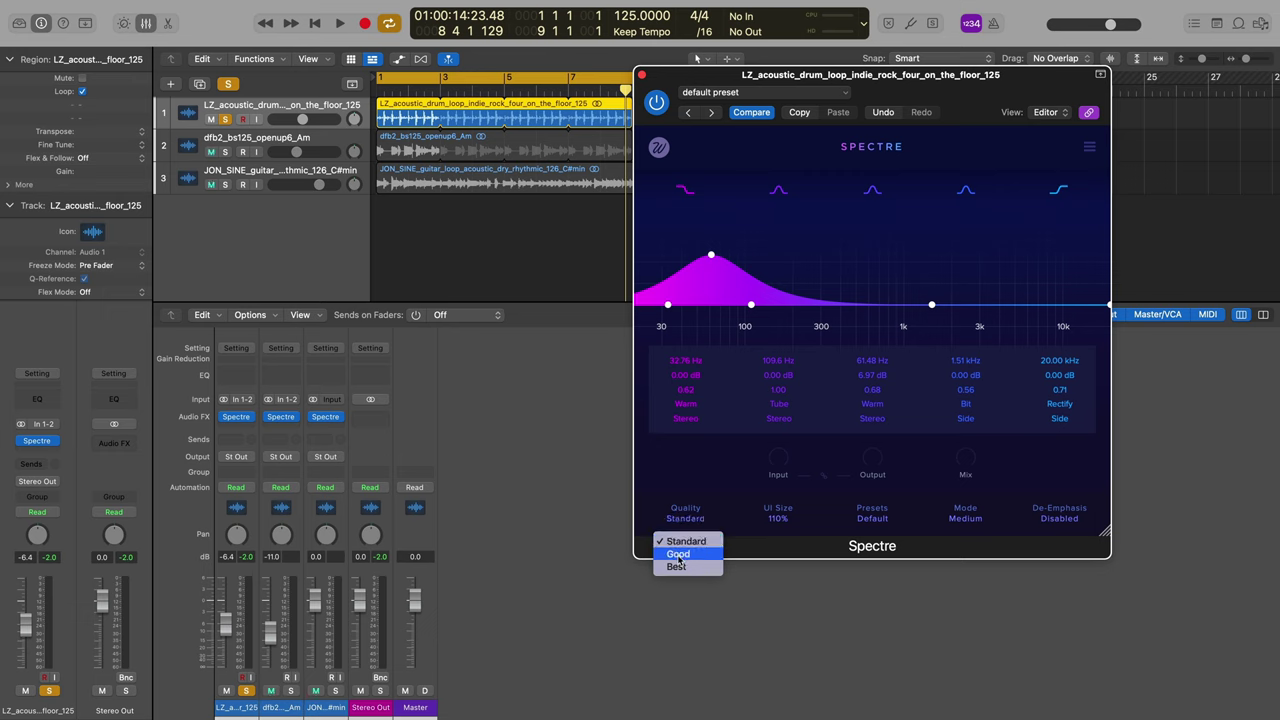
left_click(679, 551)
left_click(689, 518)
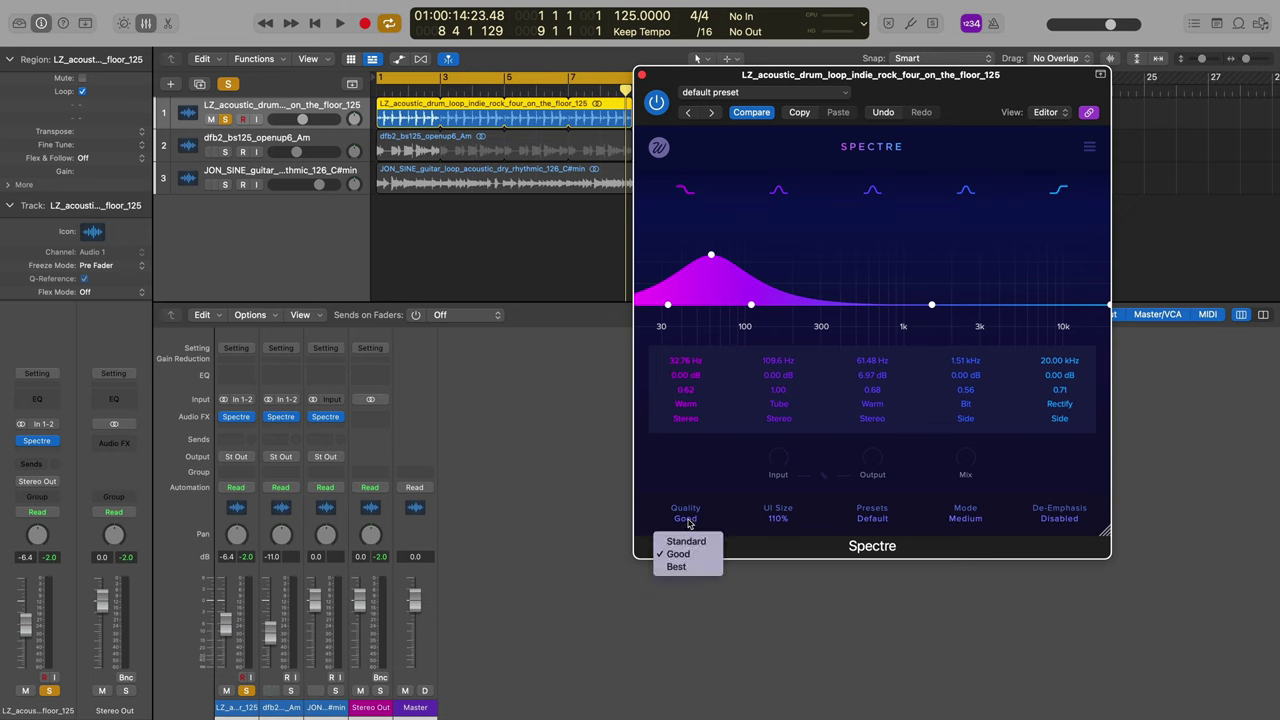
left_click(686, 572)
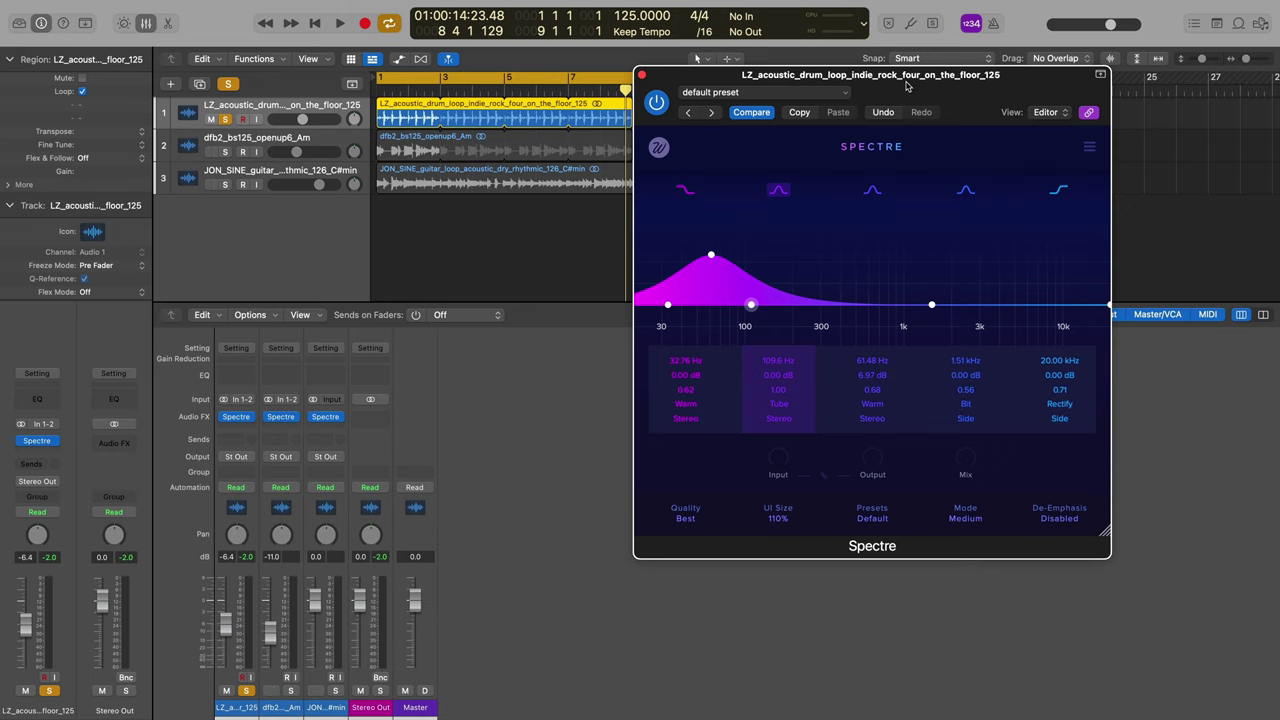
left_click_drag(906, 86, 910, 98)
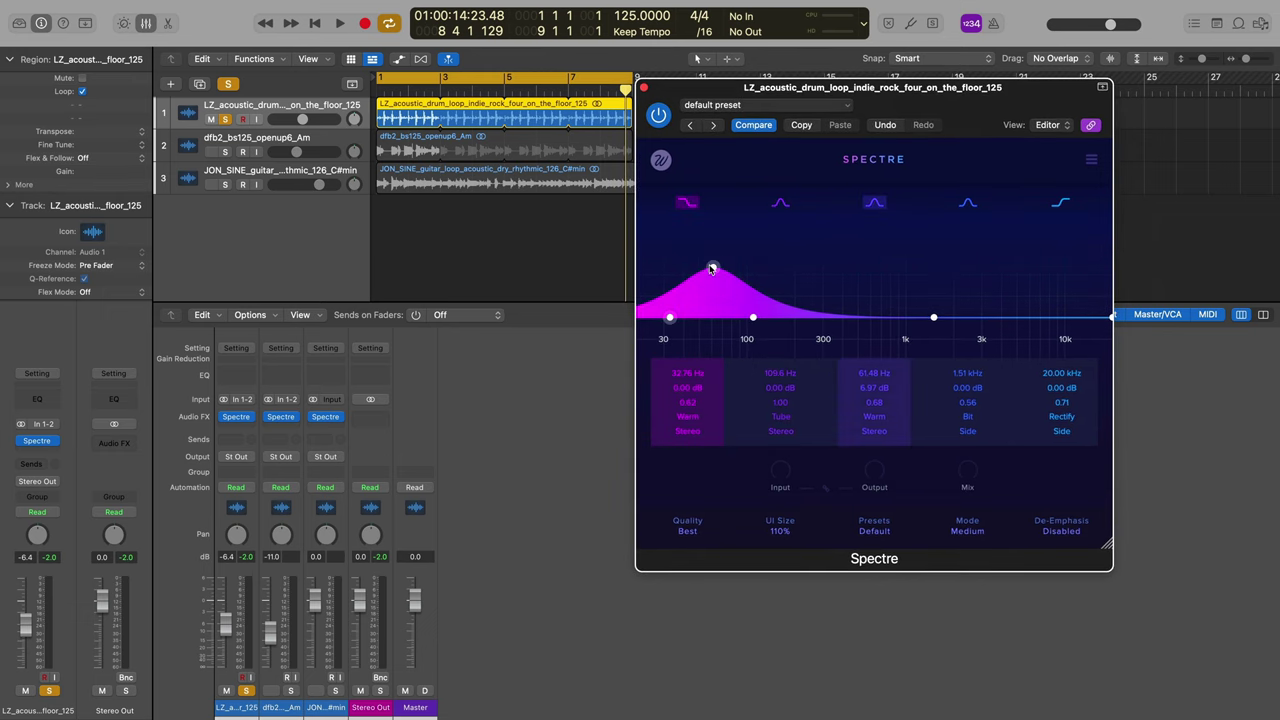
Lower Spectre's third band slightly to 61.34 Hz, 6.18 dB and replay the drums from the start to compare.
left_click_drag(711, 268, 712, 273)
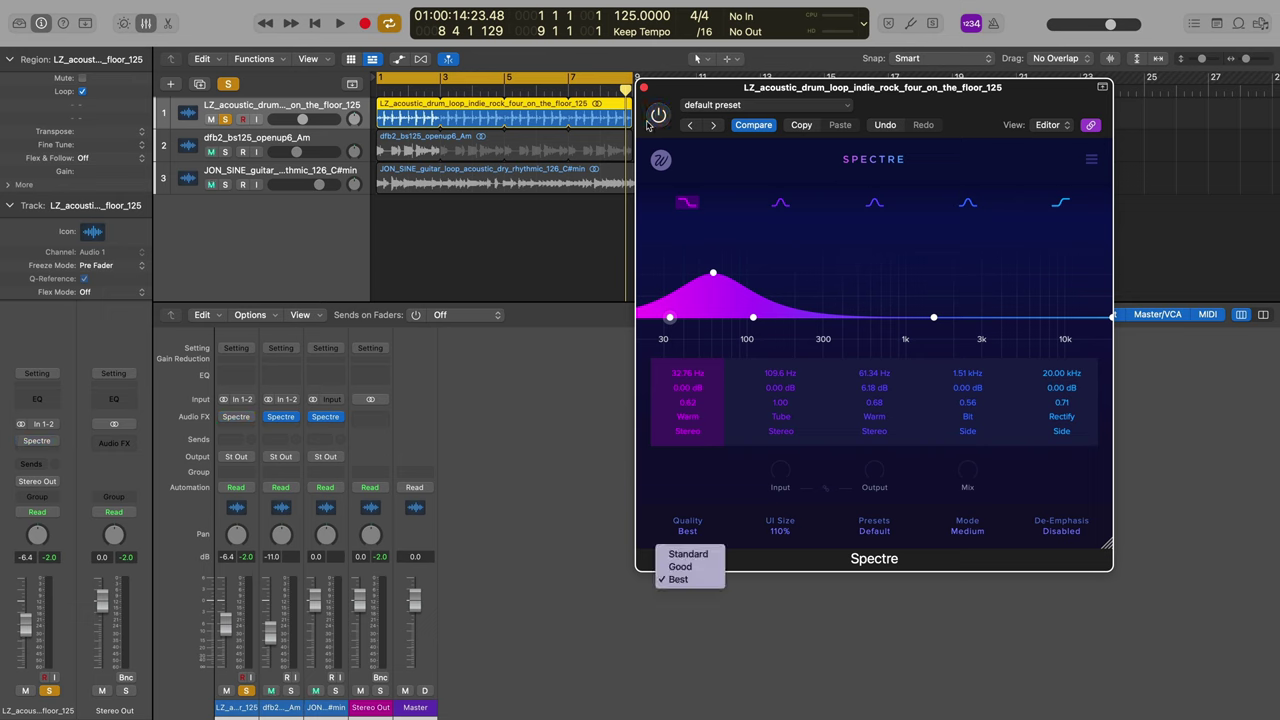
left_click(498, 230)
key("Return")
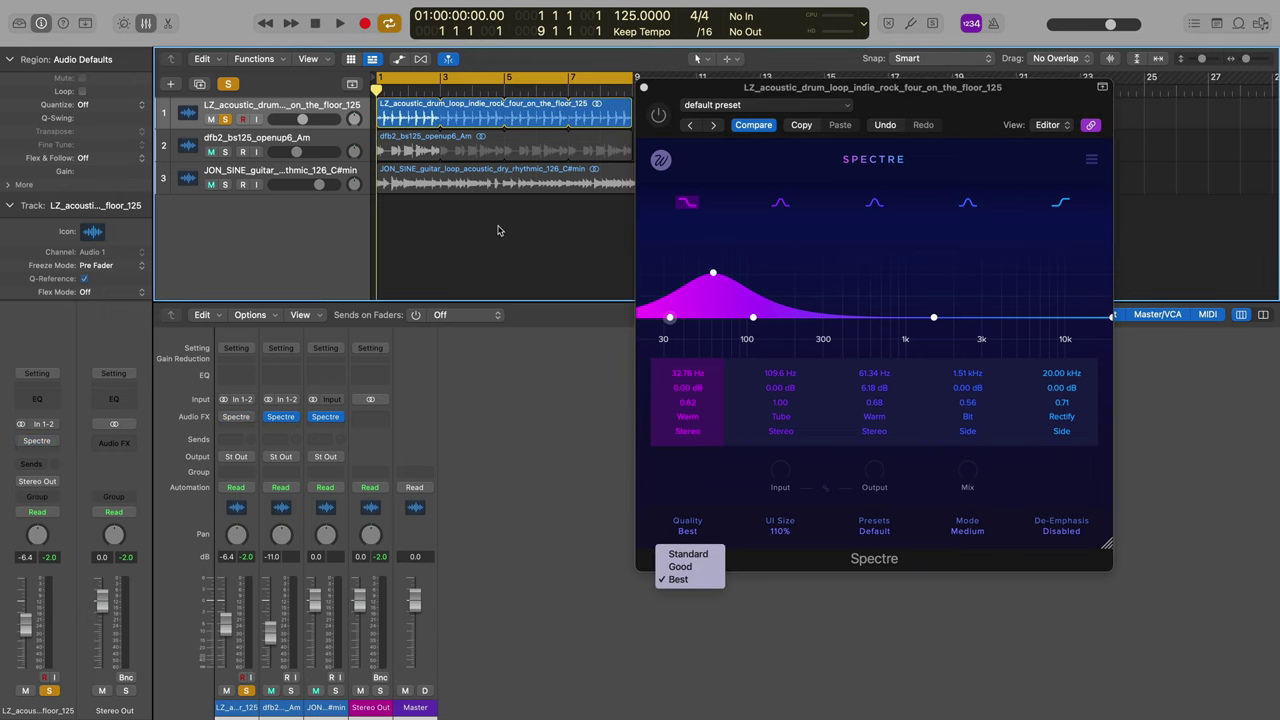
key("space")
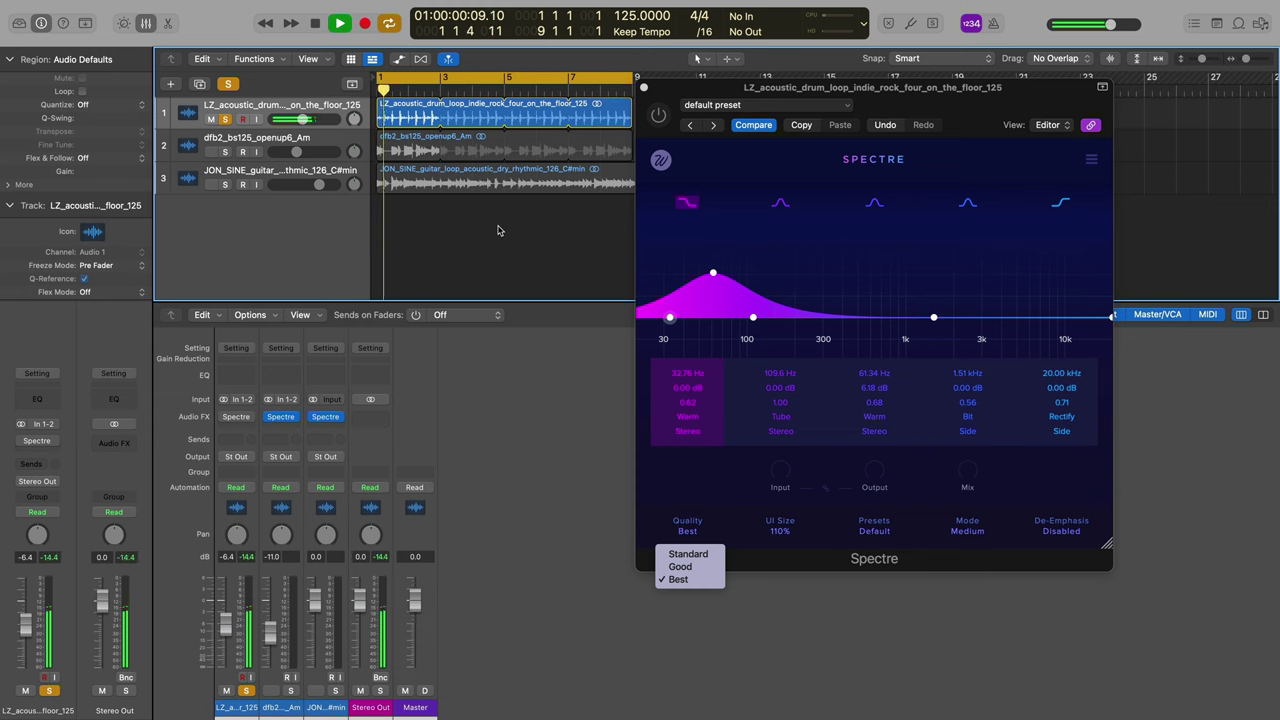
left_click(677, 472)
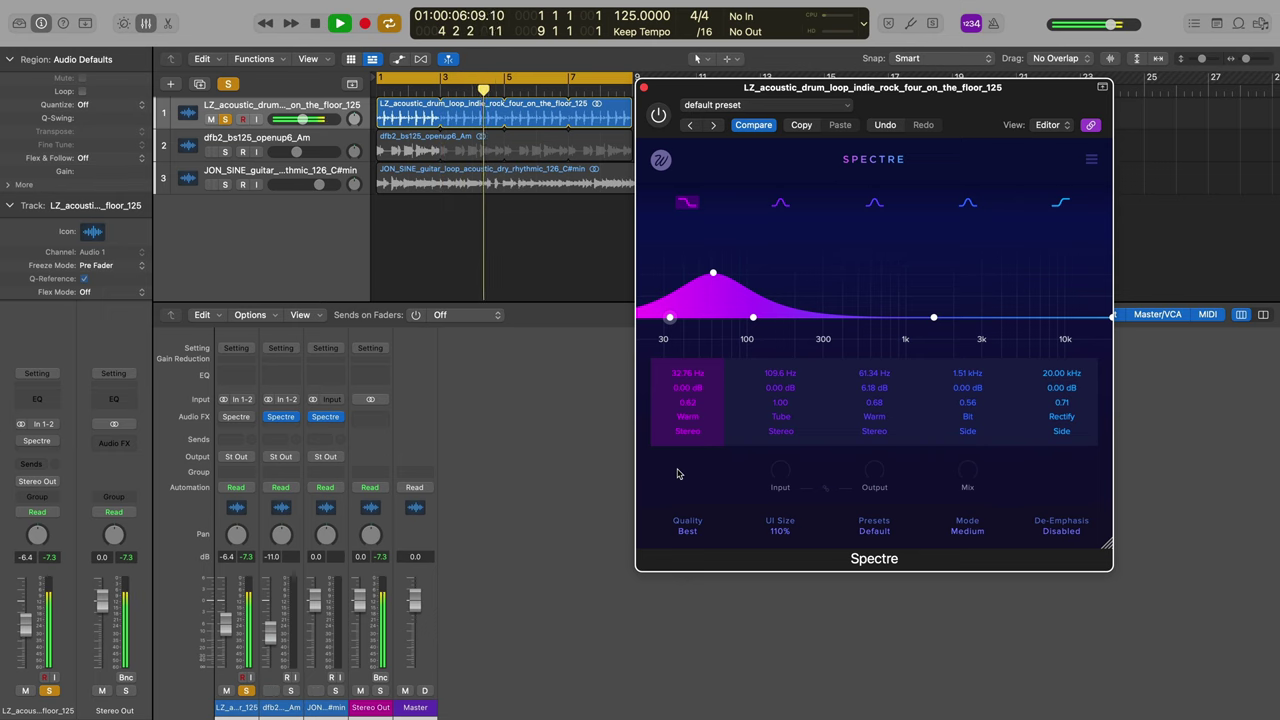
key("space")
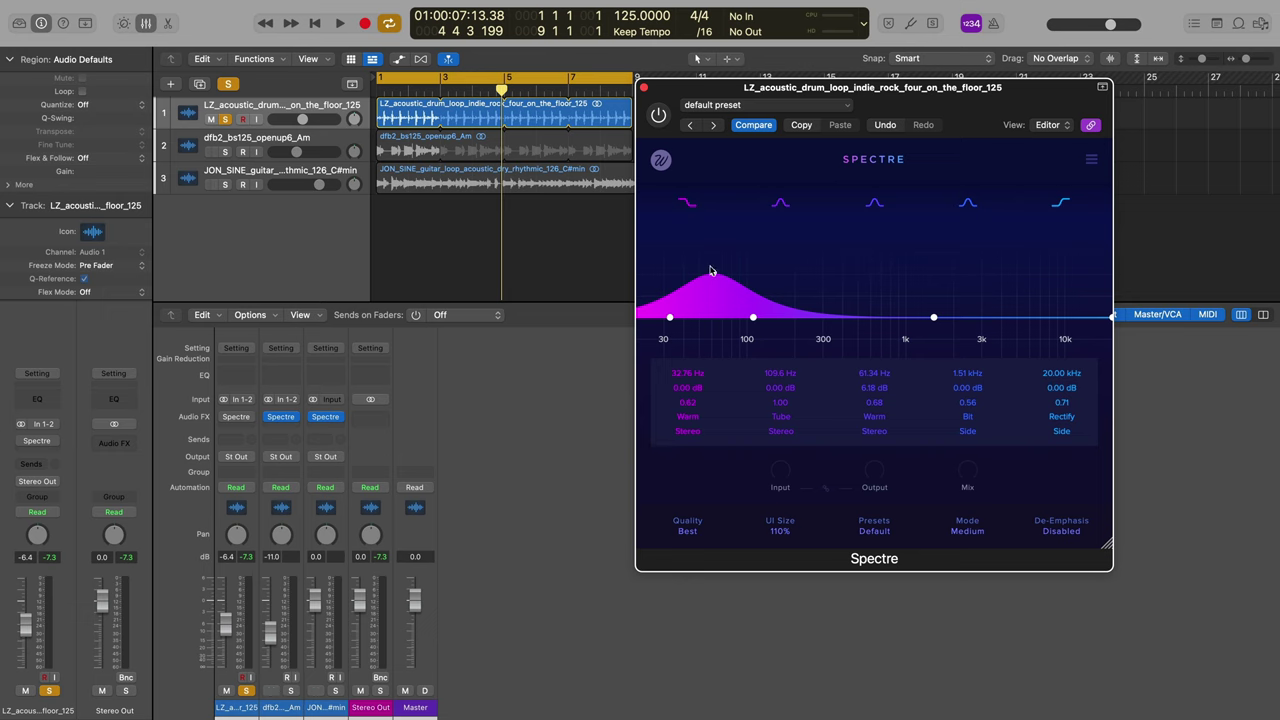
key("space")
Flatten the third band, re-enable Spectre, and give band 1 a low boost of about 6 dB.
double_click(712, 273)
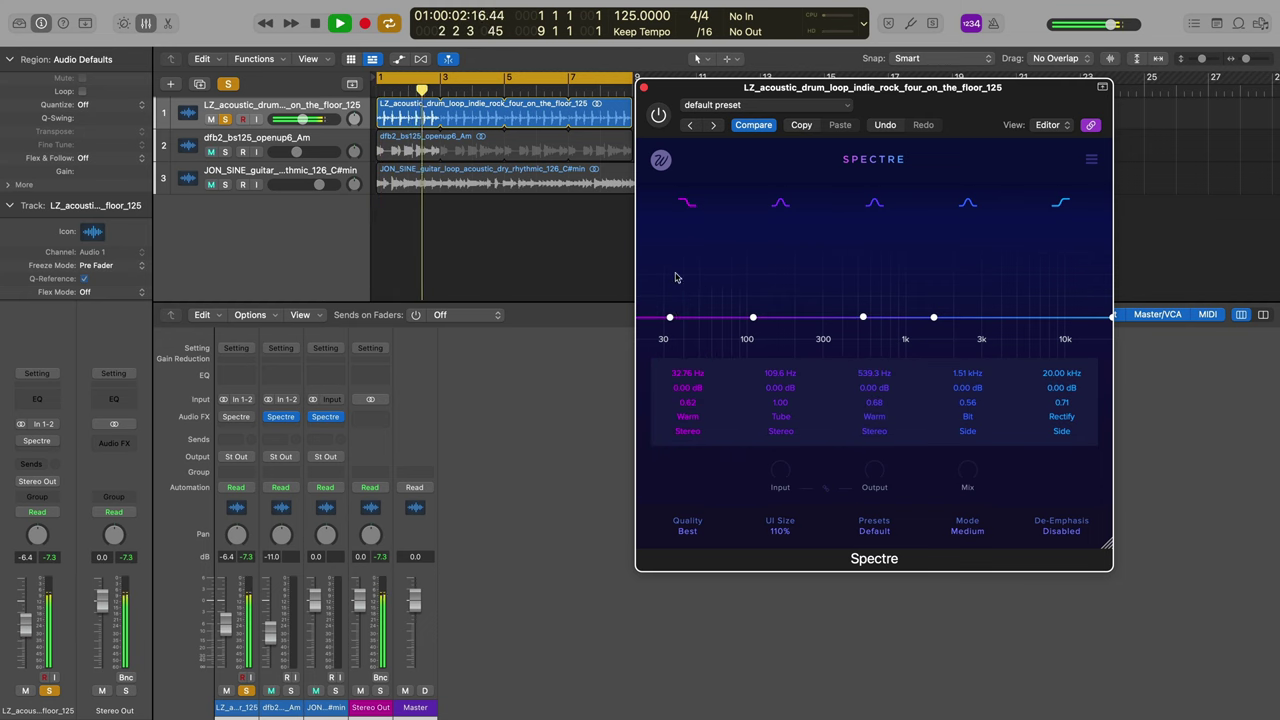
left_click_drag(669, 318, 738, 263)
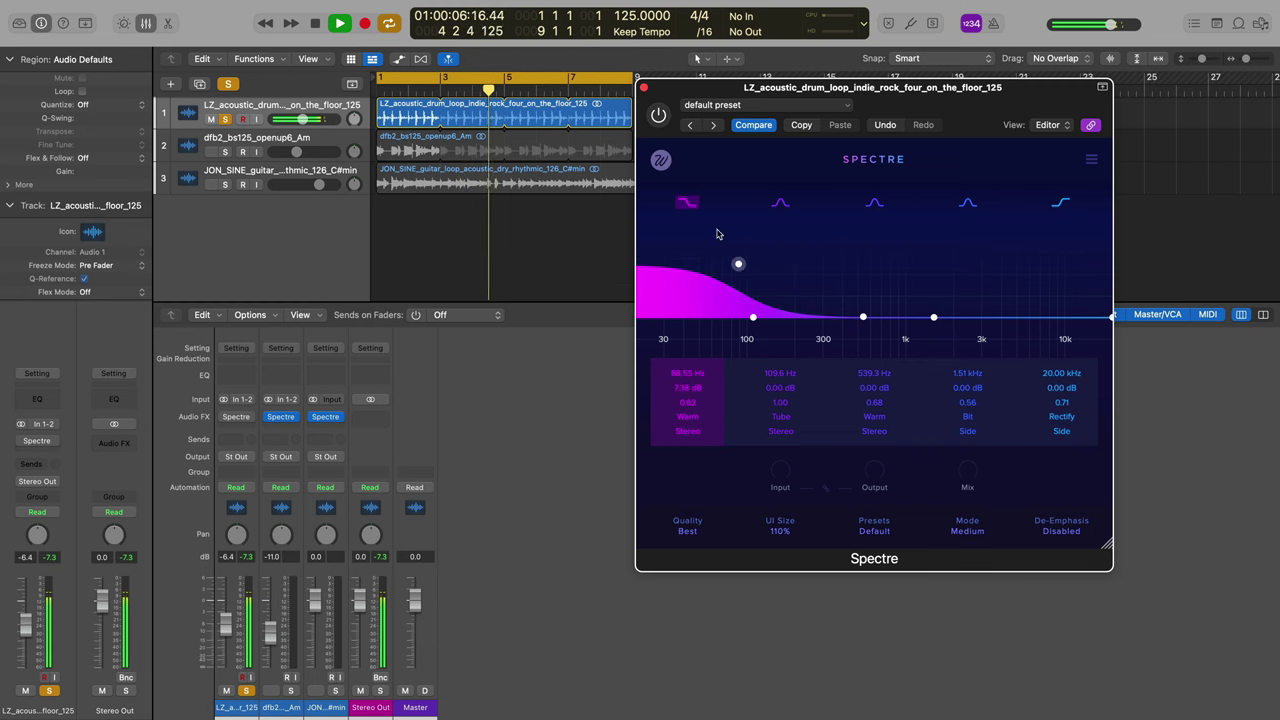
key("space")
left_click(658, 115)
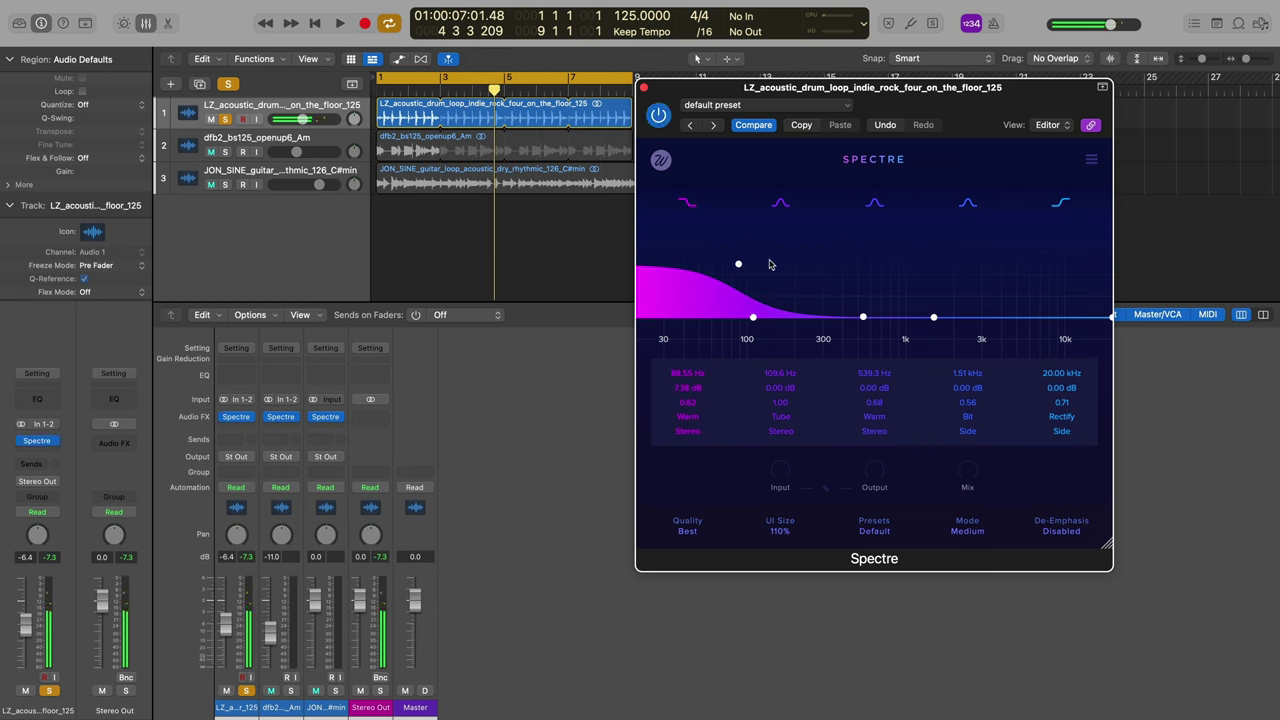
key("space")
left_click_drag(738, 265, 738, 275)
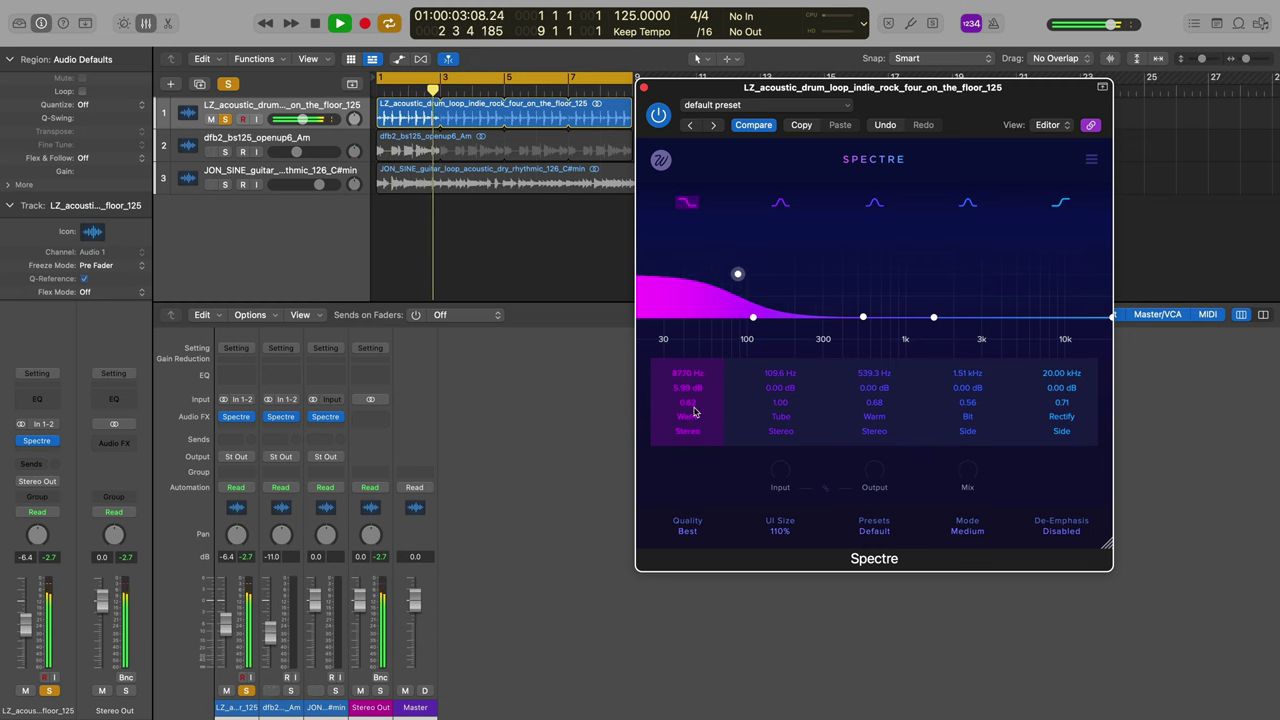
Audition band 1 saturation as Tape and Diode, settle on Bit, and stop playback.
left_click(688, 416)
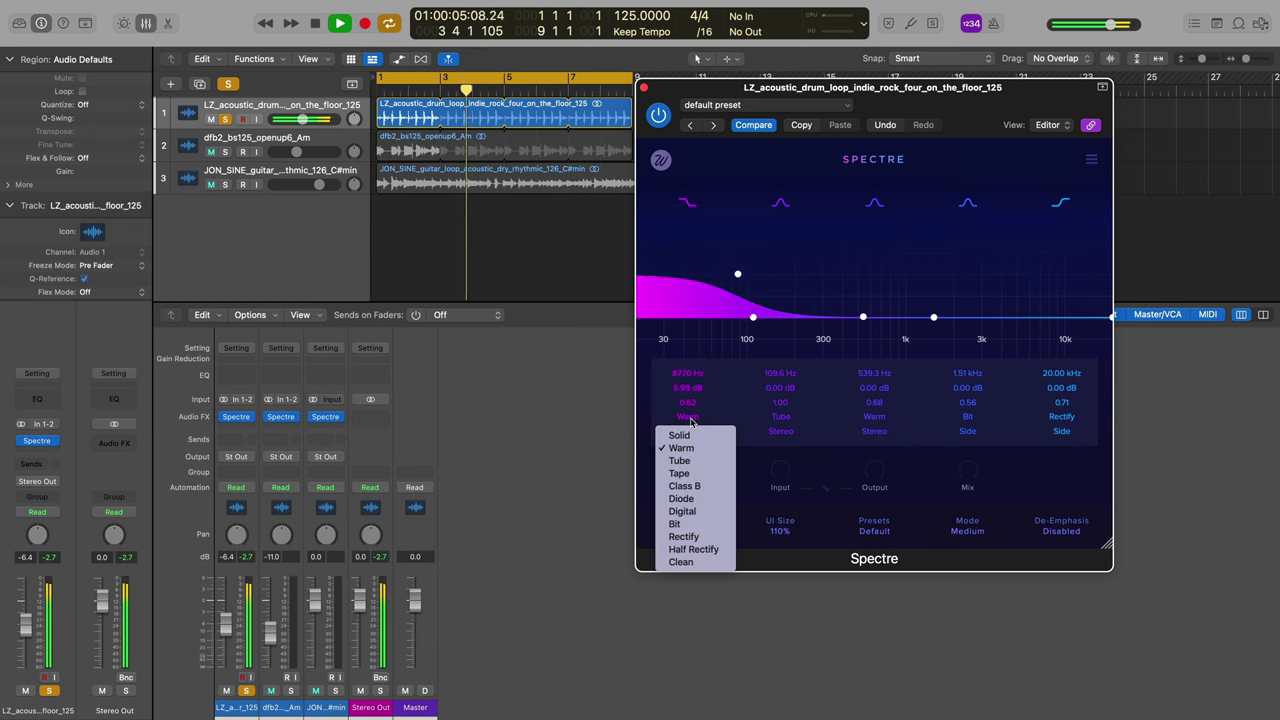
left_click(688, 473)
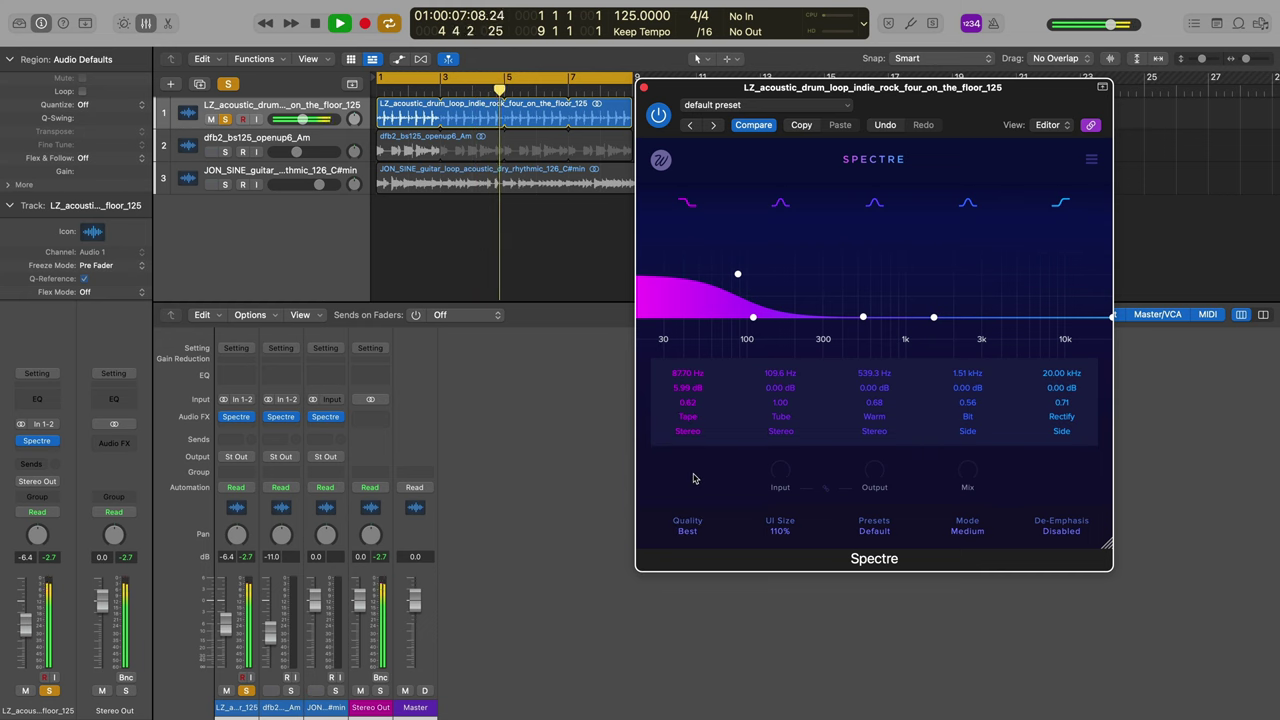
left_click(688, 416)
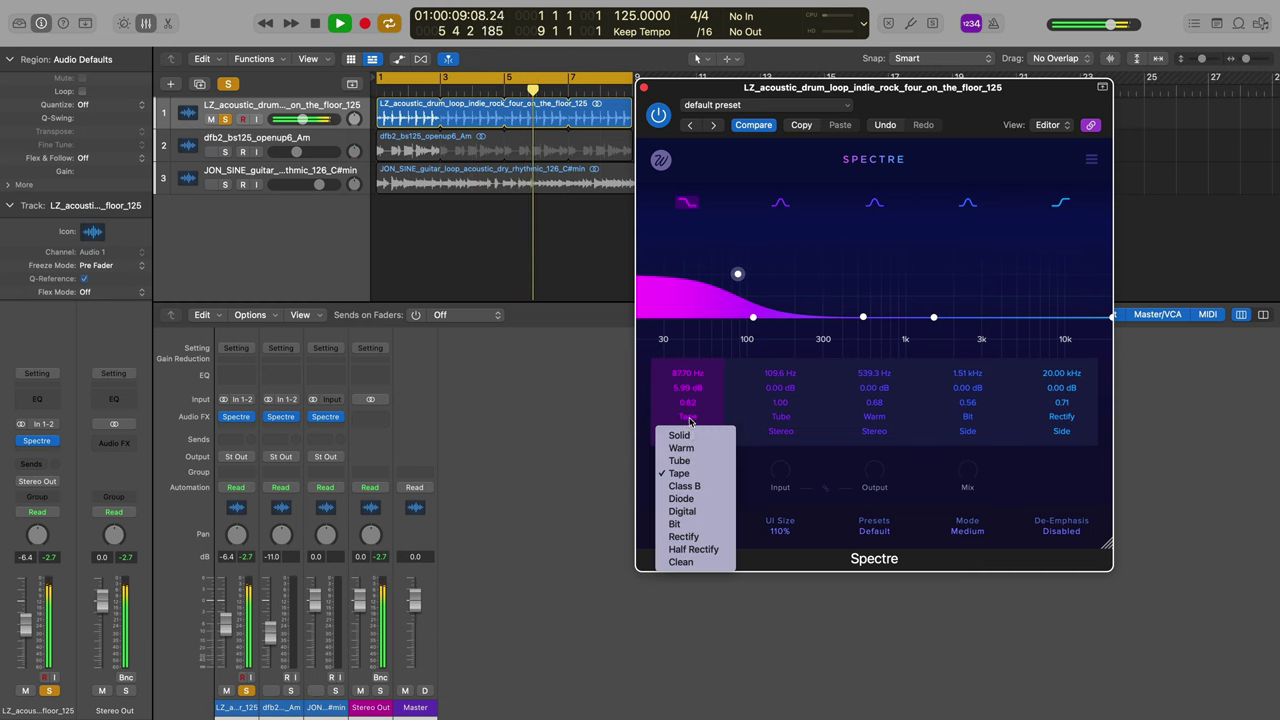
left_click(681, 498)
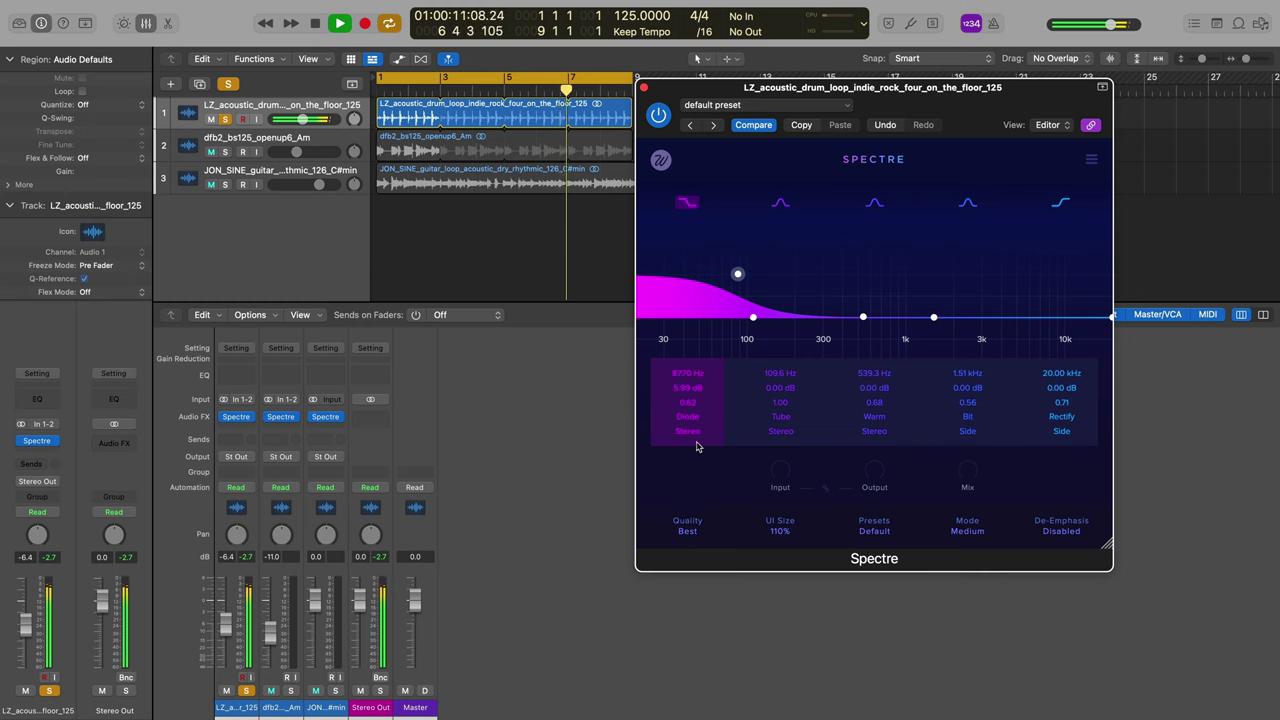
left_click(688, 418)
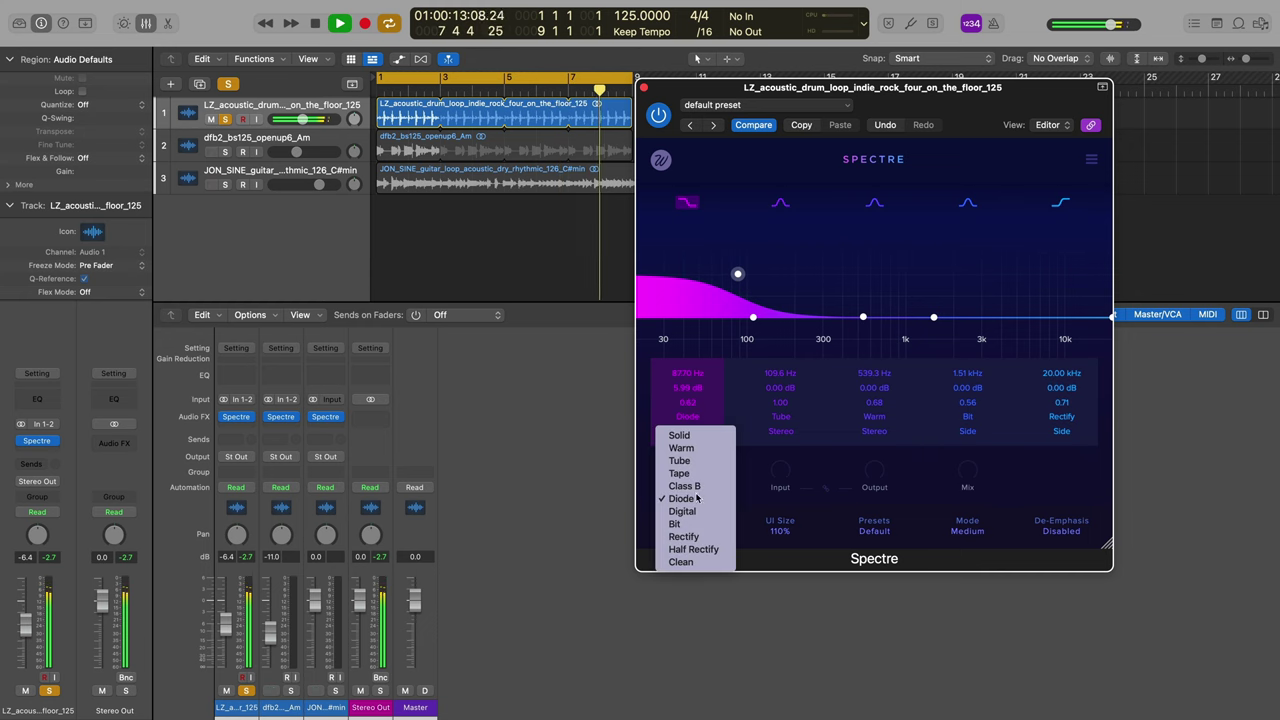
left_click(696, 525)
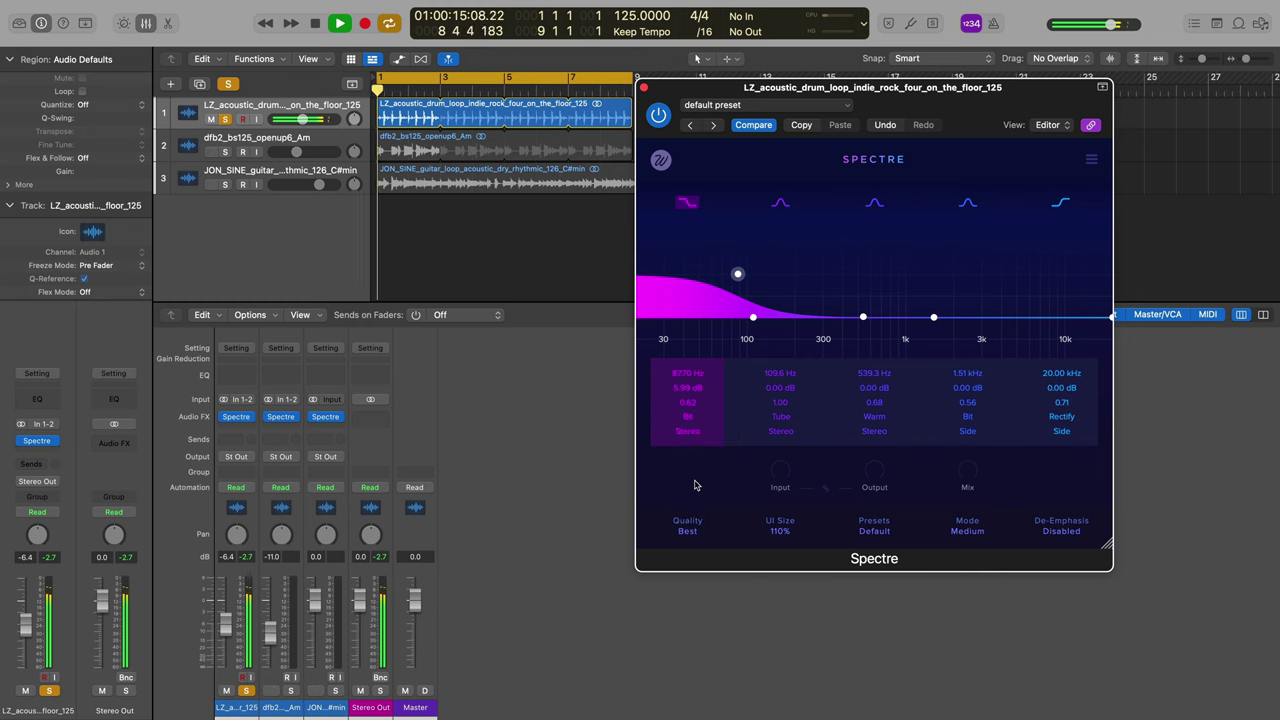
key("space")
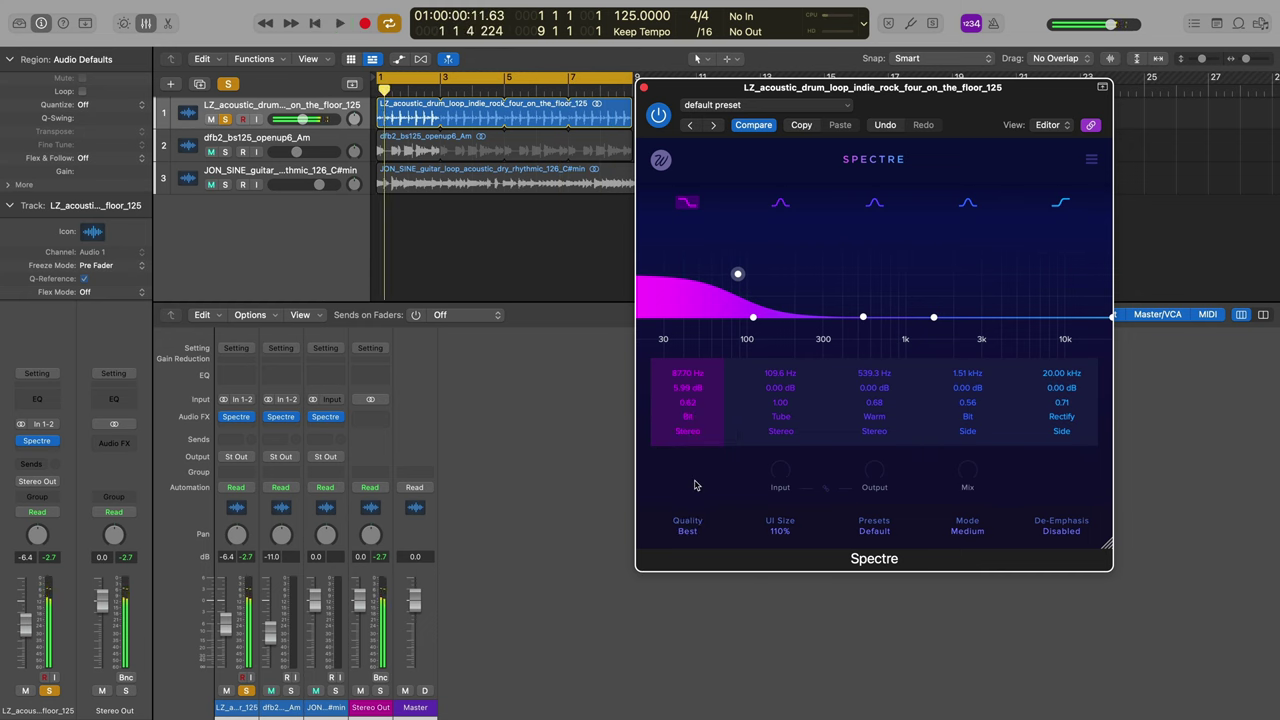
Audition band 1 saturation as Tube and Tape during playback, returning to Bit.
left_click(686, 419)
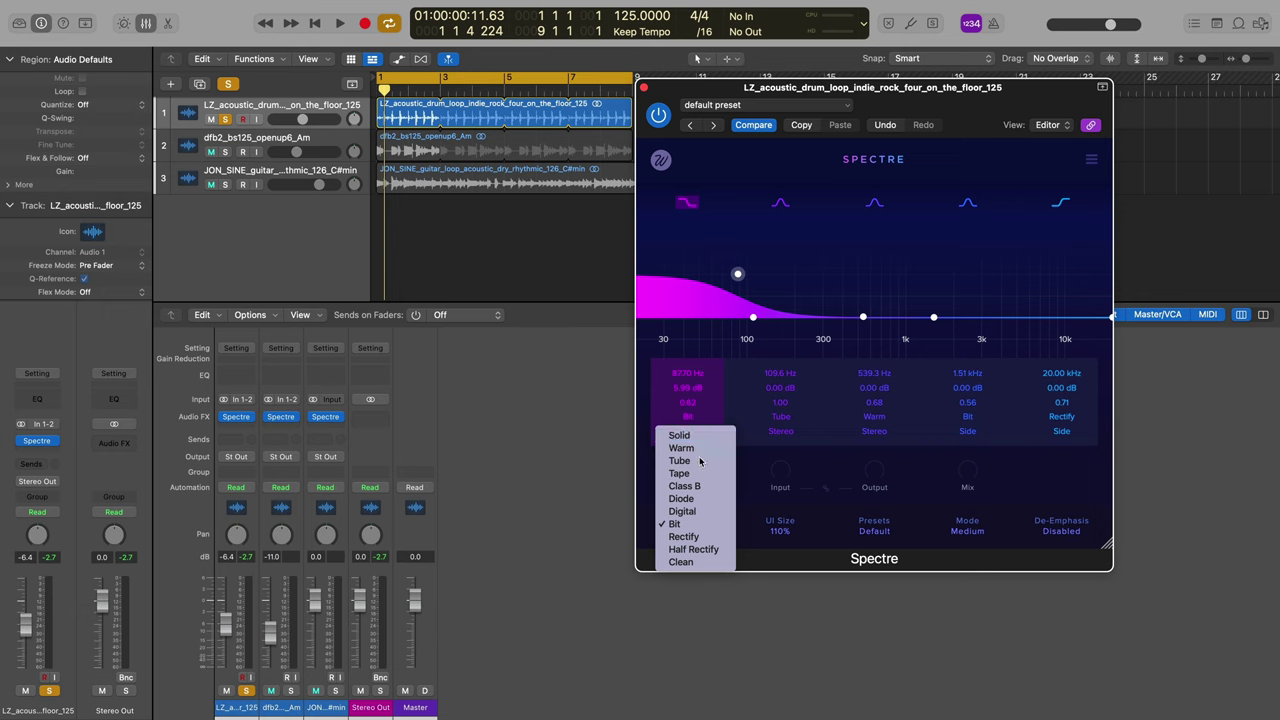
left_click(700, 462)
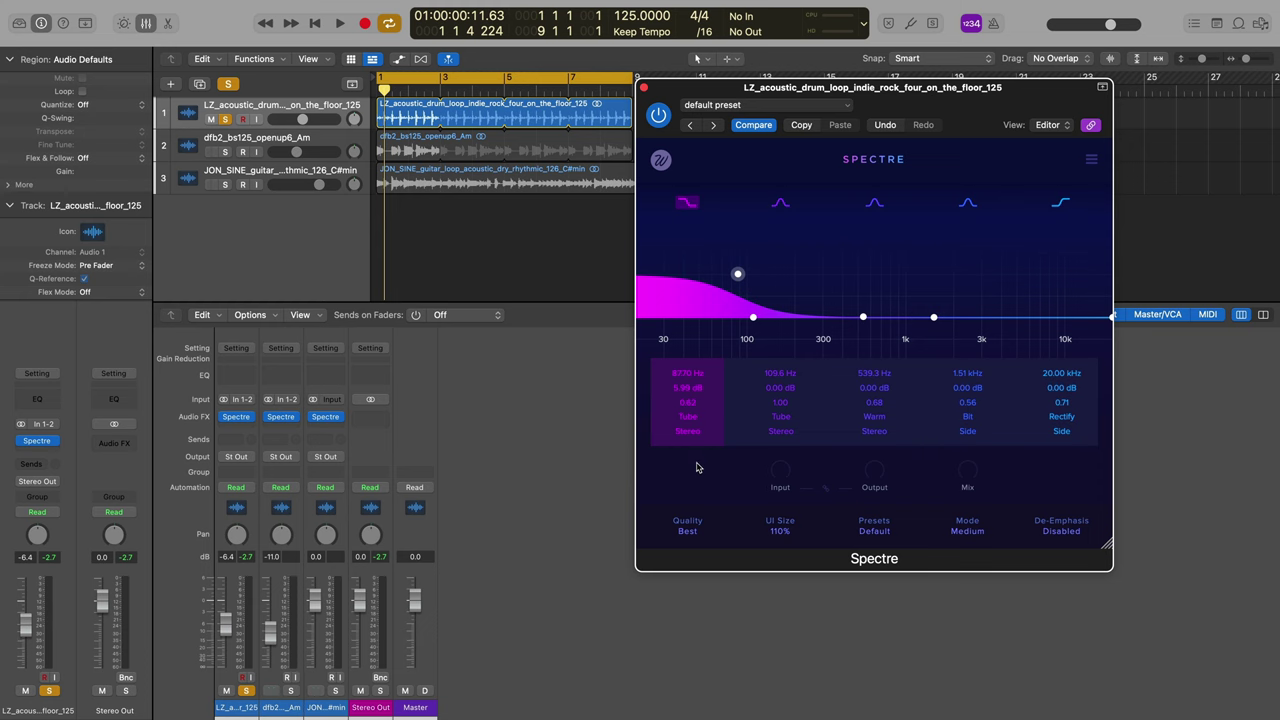
key("space")
left_click(688, 416)
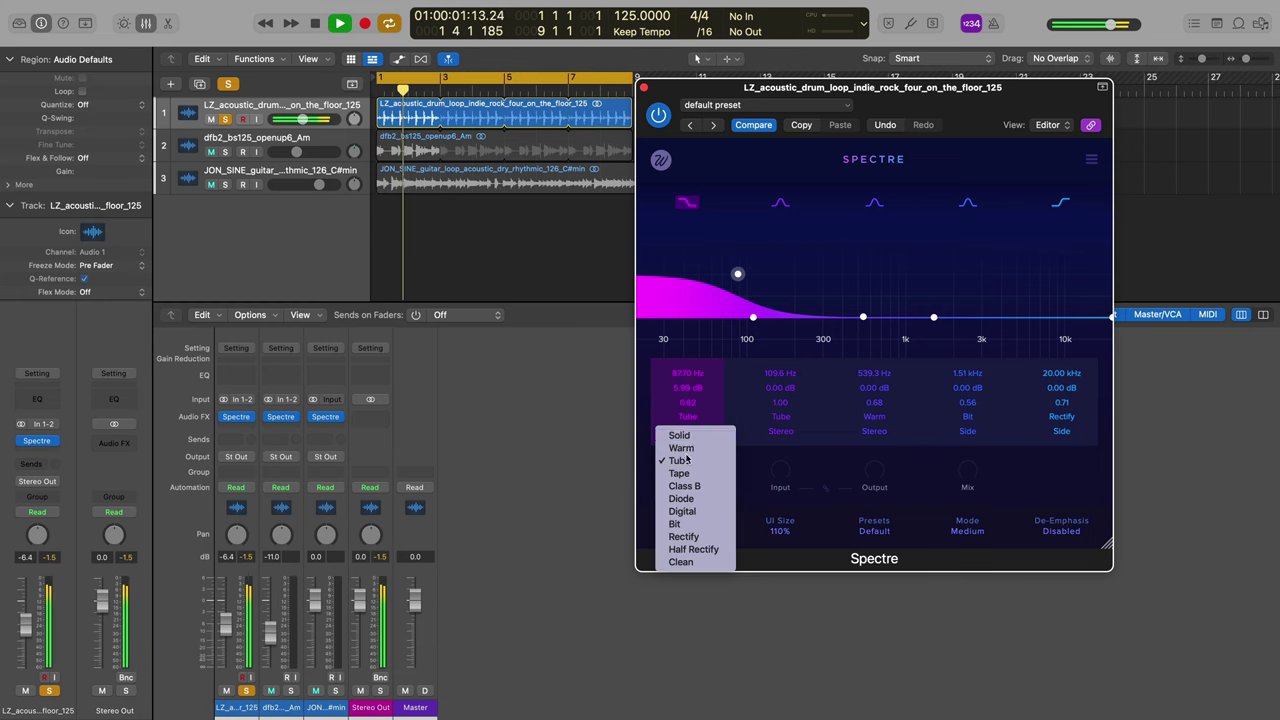
left_click(686, 472)
left_click(690, 418)
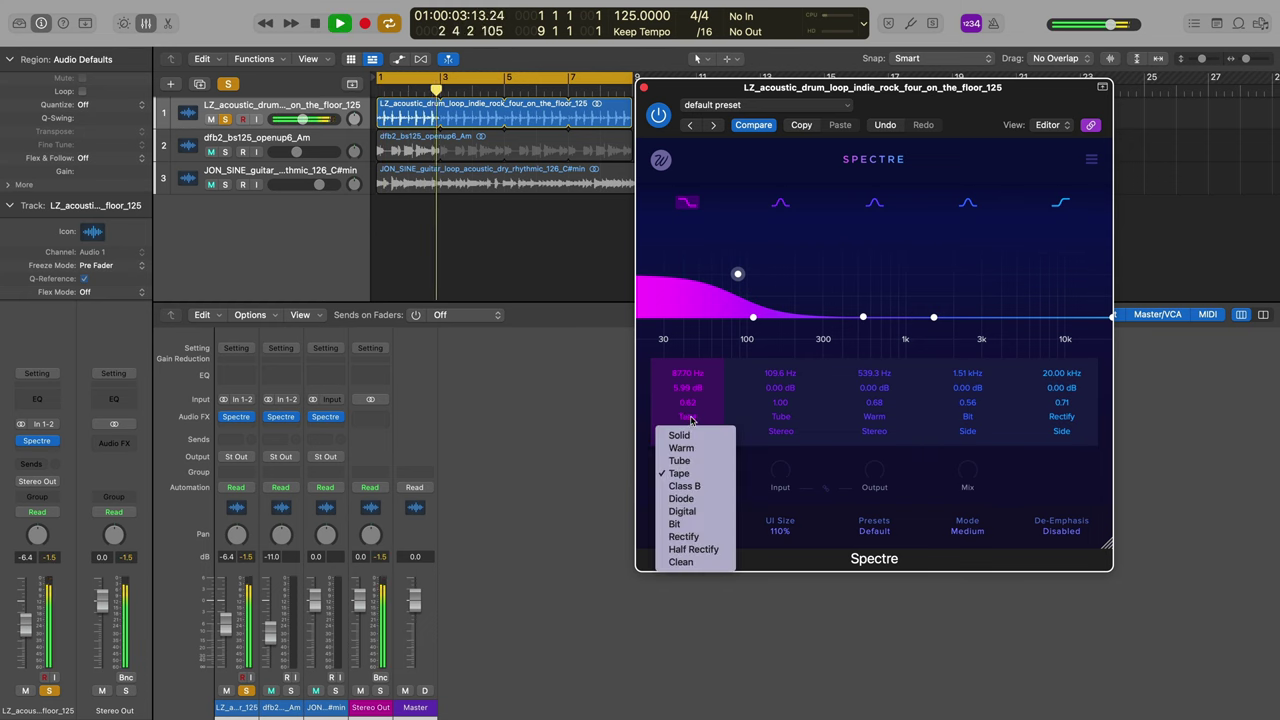
left_click(687, 525)
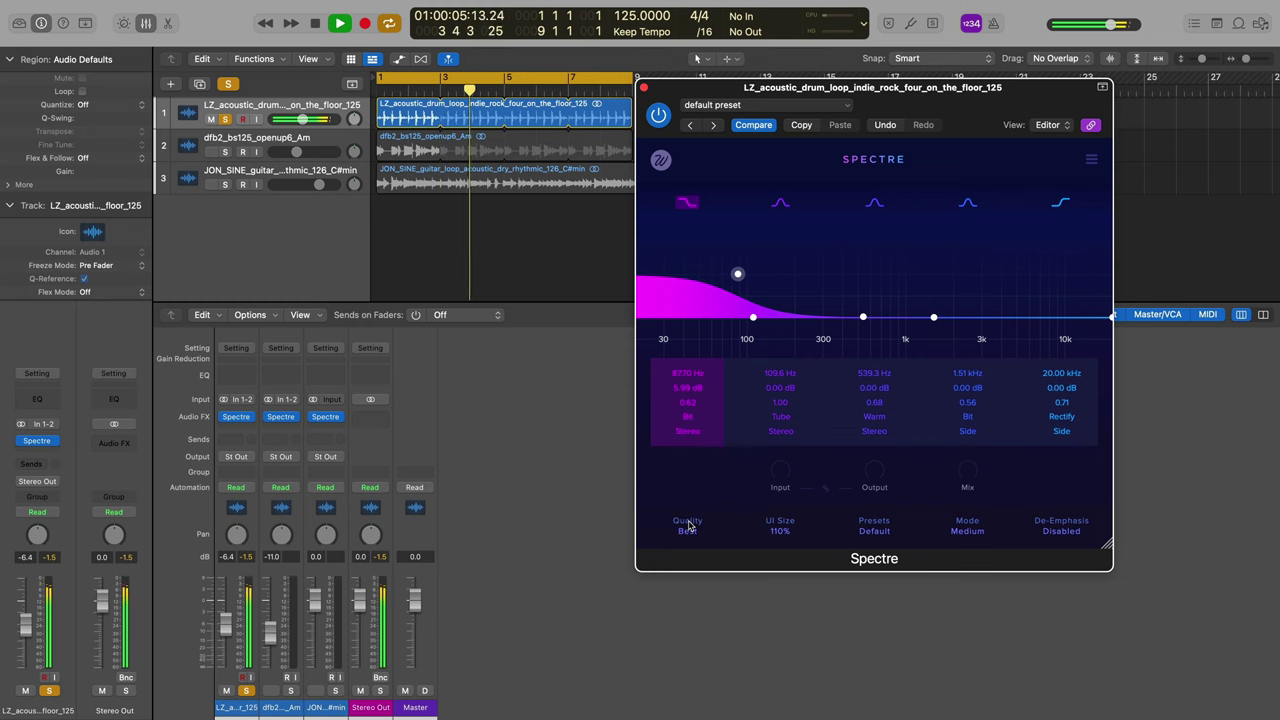
Put band 1 on the Mid channel with Tape saturation, boosting 7.01 dB at 98.48 Hz.
left_click(688, 431)
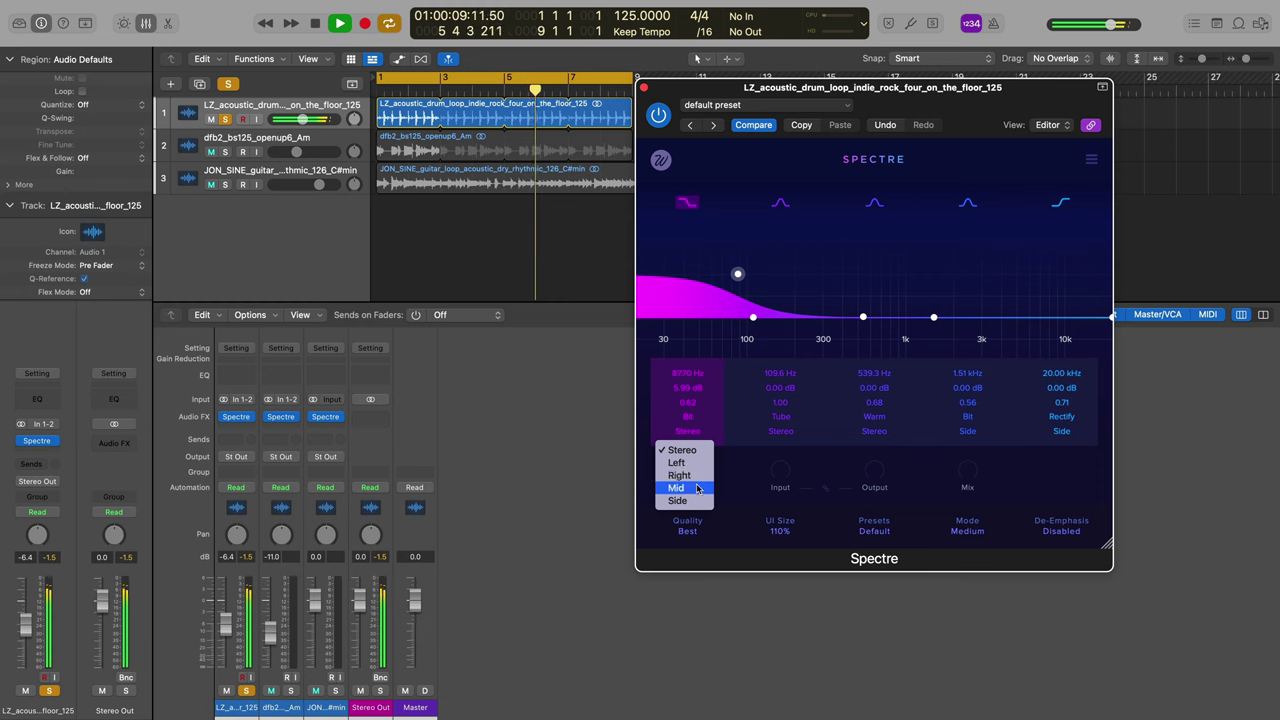
left_click(686, 488)
left_click(688, 417)
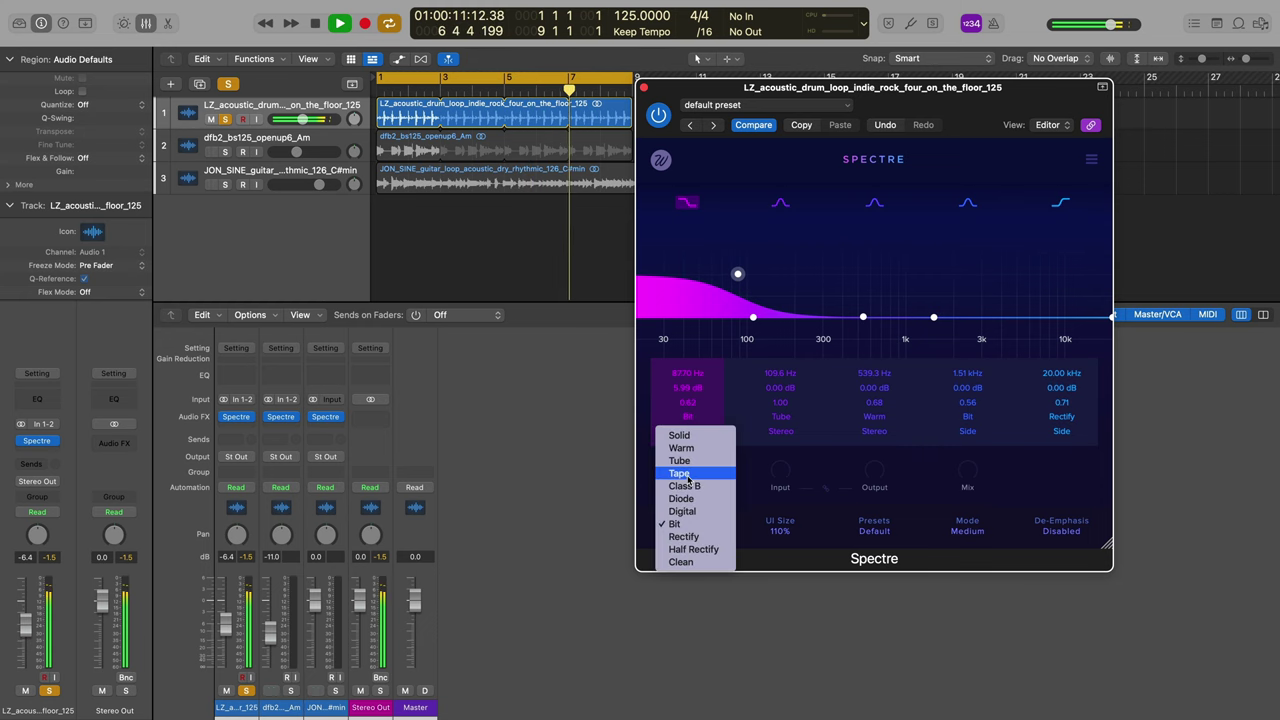
left_click(688, 476)
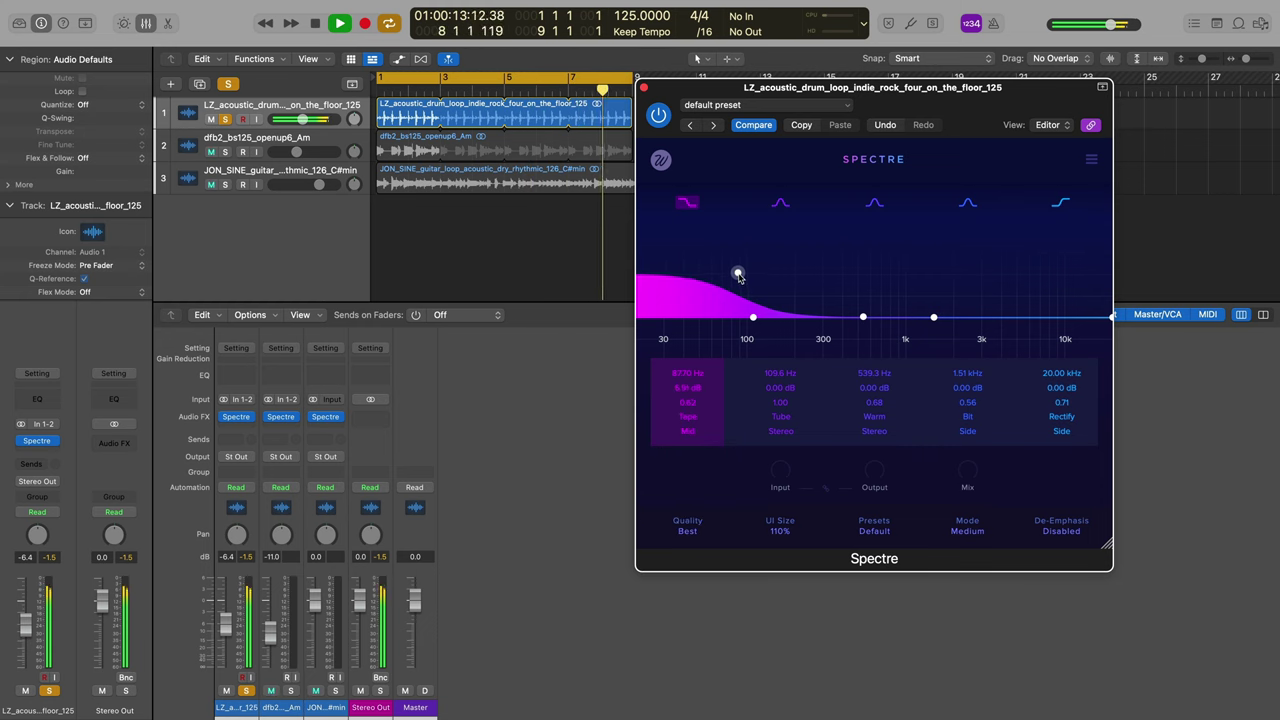
left_click_drag(740, 272, 745, 267)
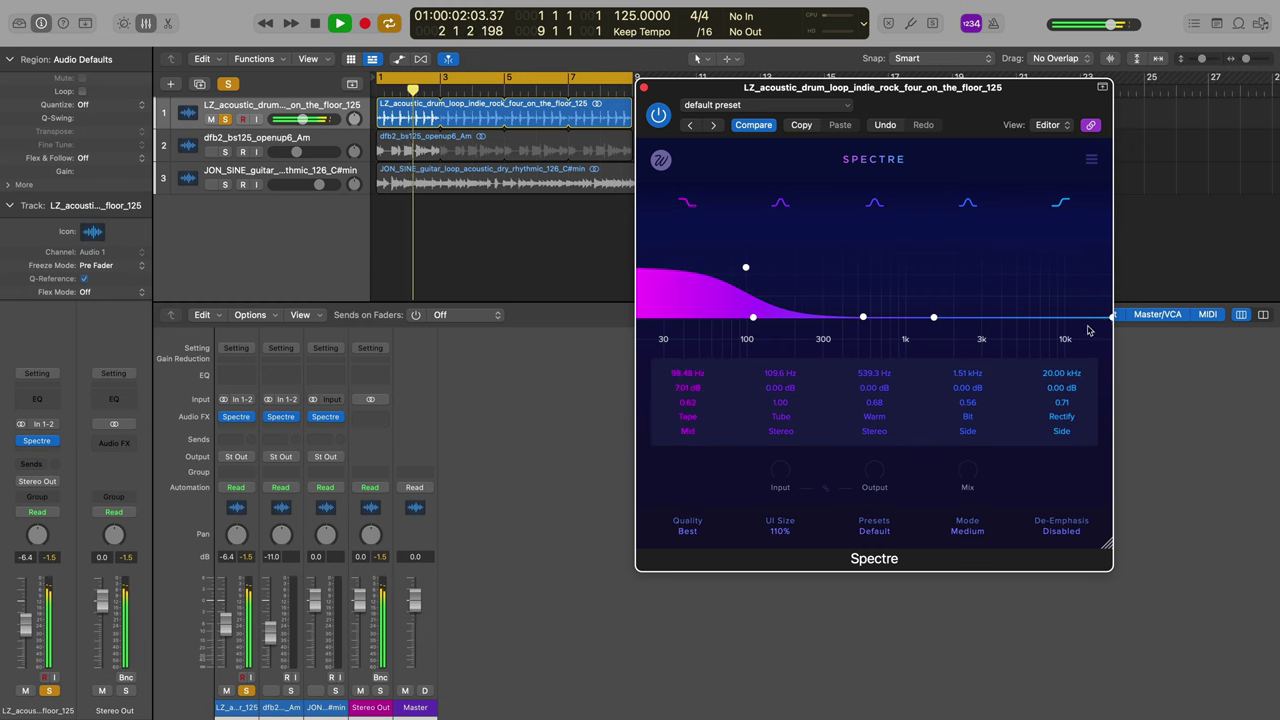
Make band 5 a Stereo high-shelf boost with Warm saturation around 5.43 kHz.
left_click_drag(1110, 316, 1020, 266)
left_click(1061, 431)
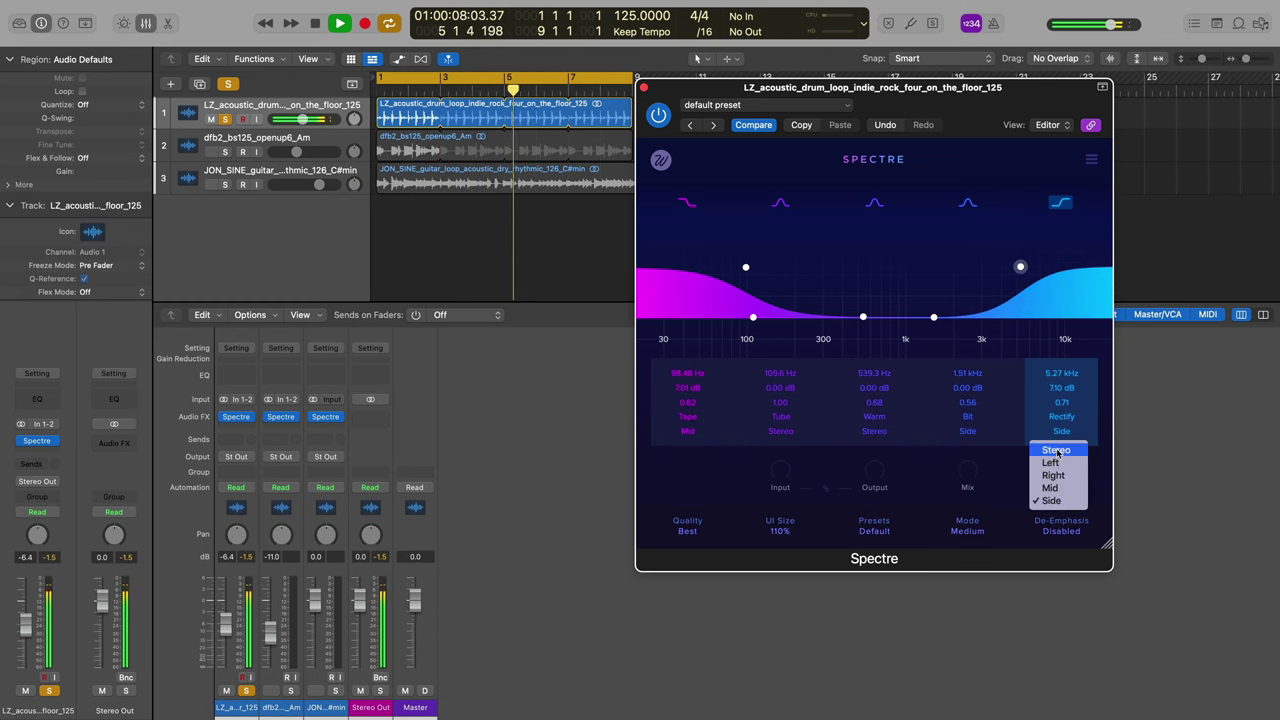
left_click(1058, 452)
left_click_drag(1020, 267, 1021, 271)
left_click(1061, 416)
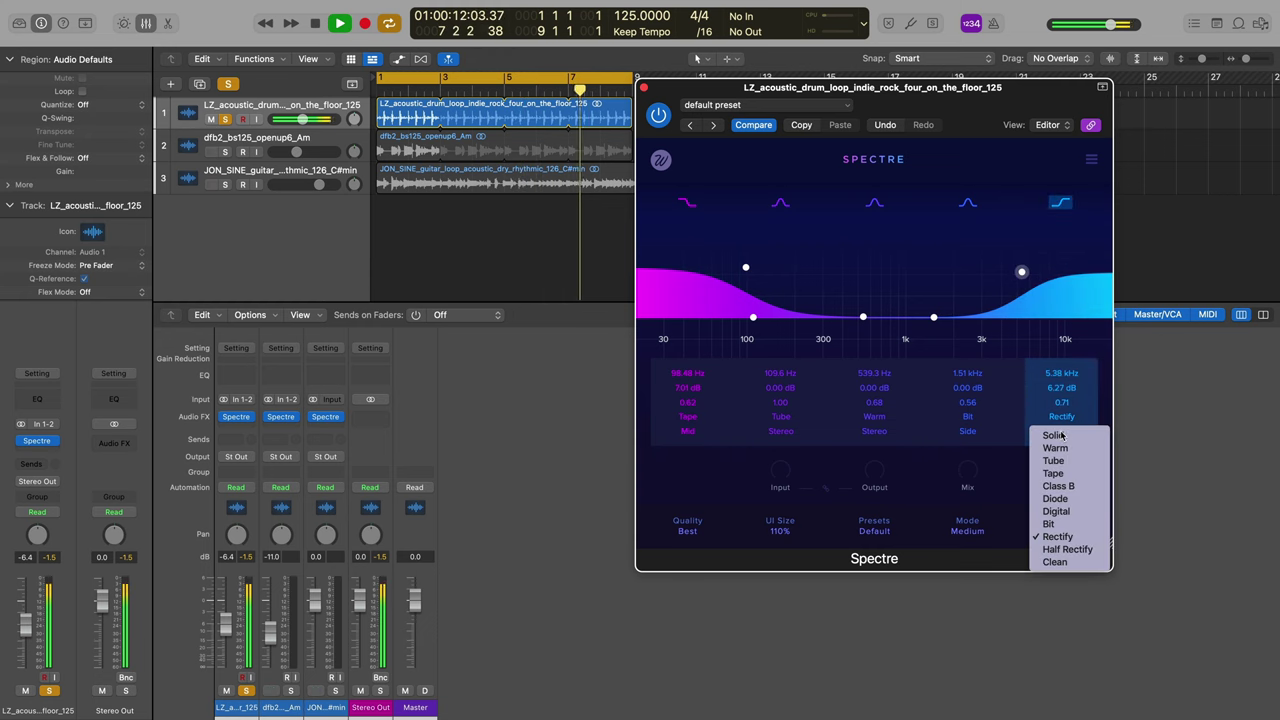
left_click(1058, 449)
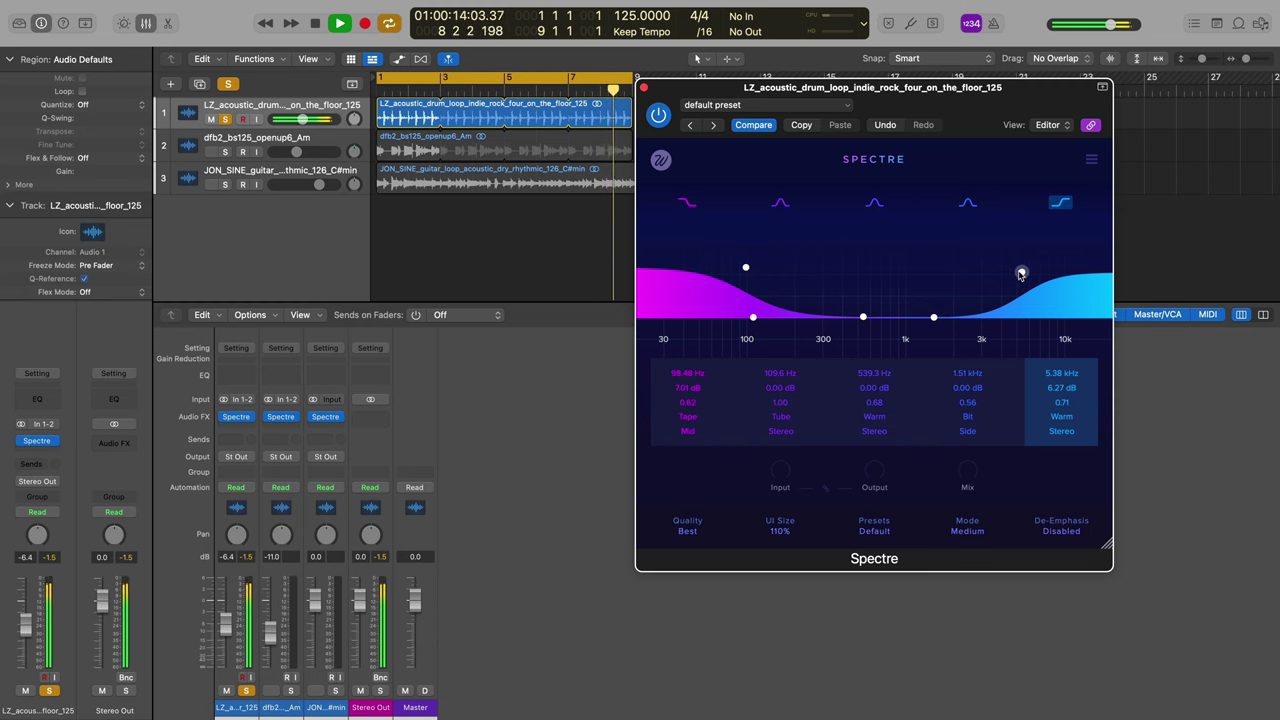
left_click_drag(1021, 274, 1022, 272)
Audition Class B, Digital and Solid on band 5, then choose Tube and move the shelf to 8.97 kHz, 5.71 dB.
left_click(1061, 417)
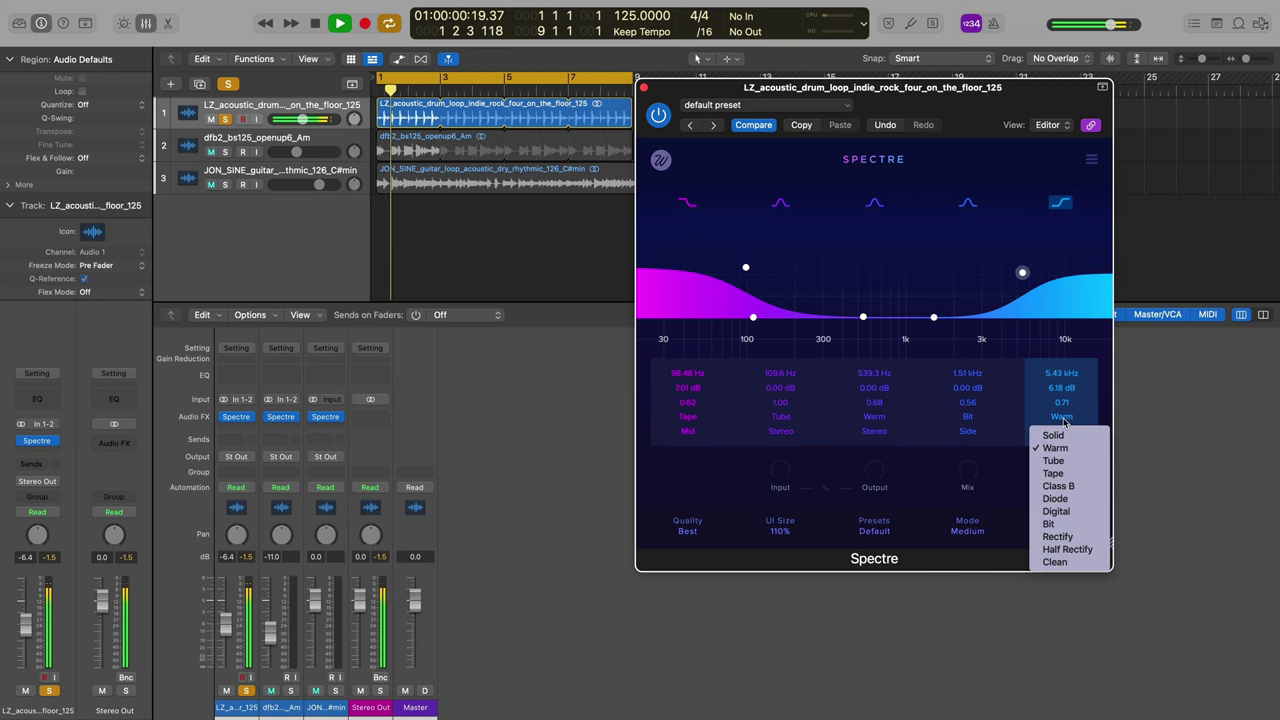
left_click(1061, 486)
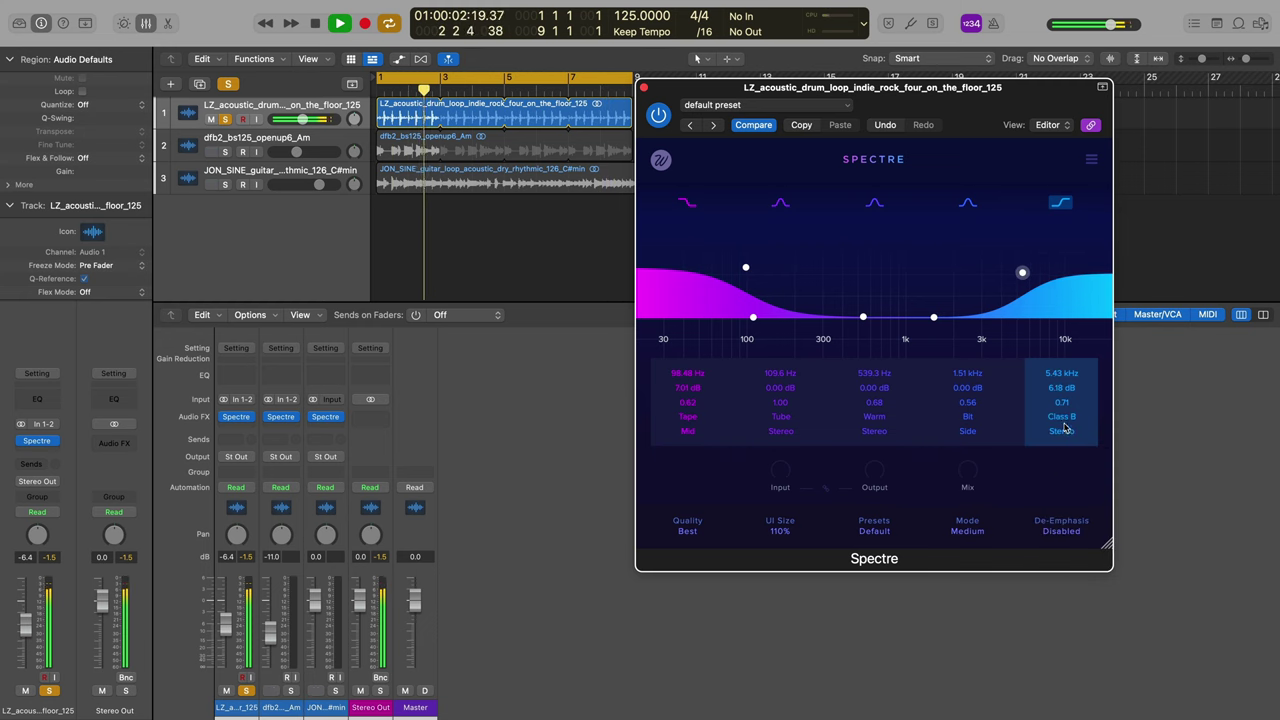
left_click(1061, 417)
left_click(1058, 512)
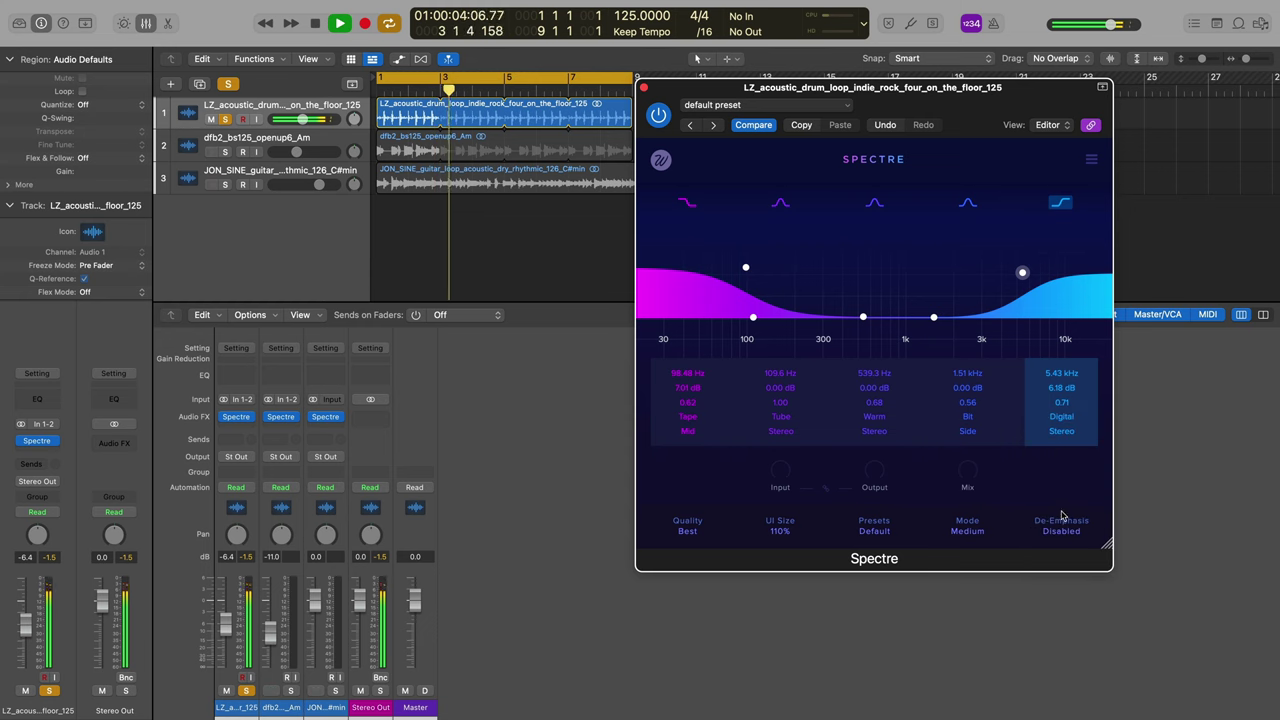
left_click(1063, 425)
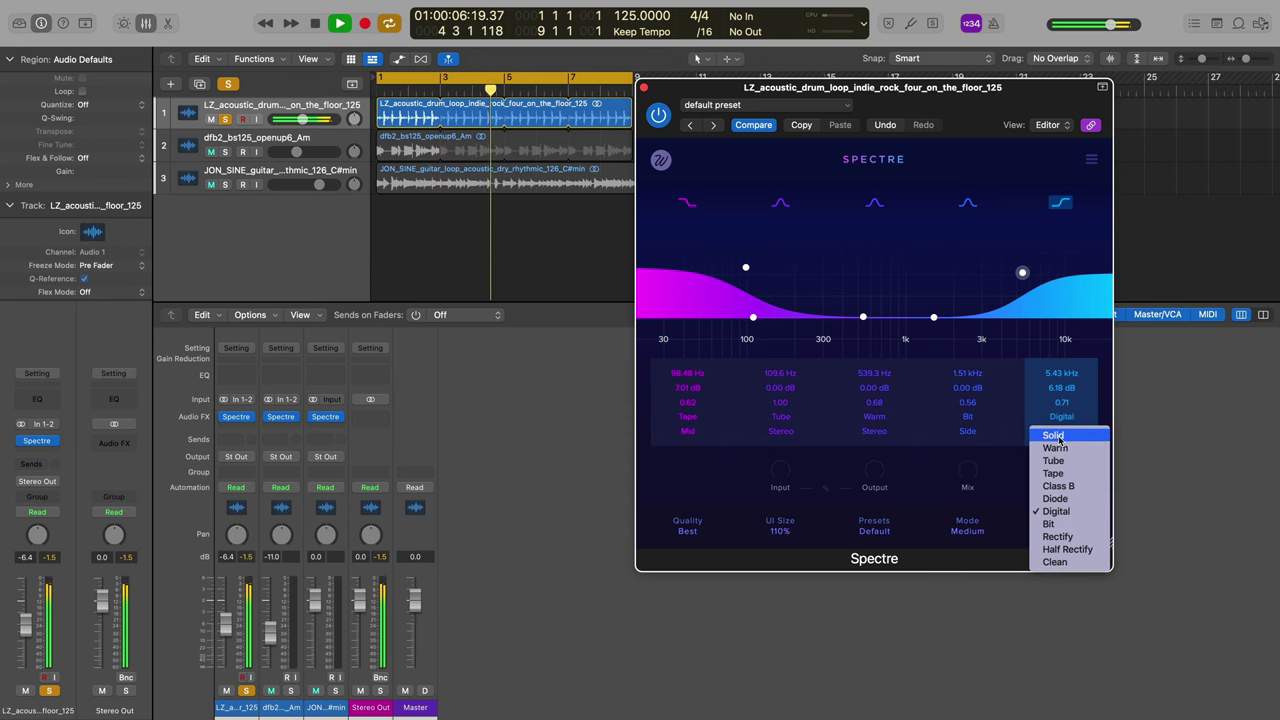
left_click(1058, 434)
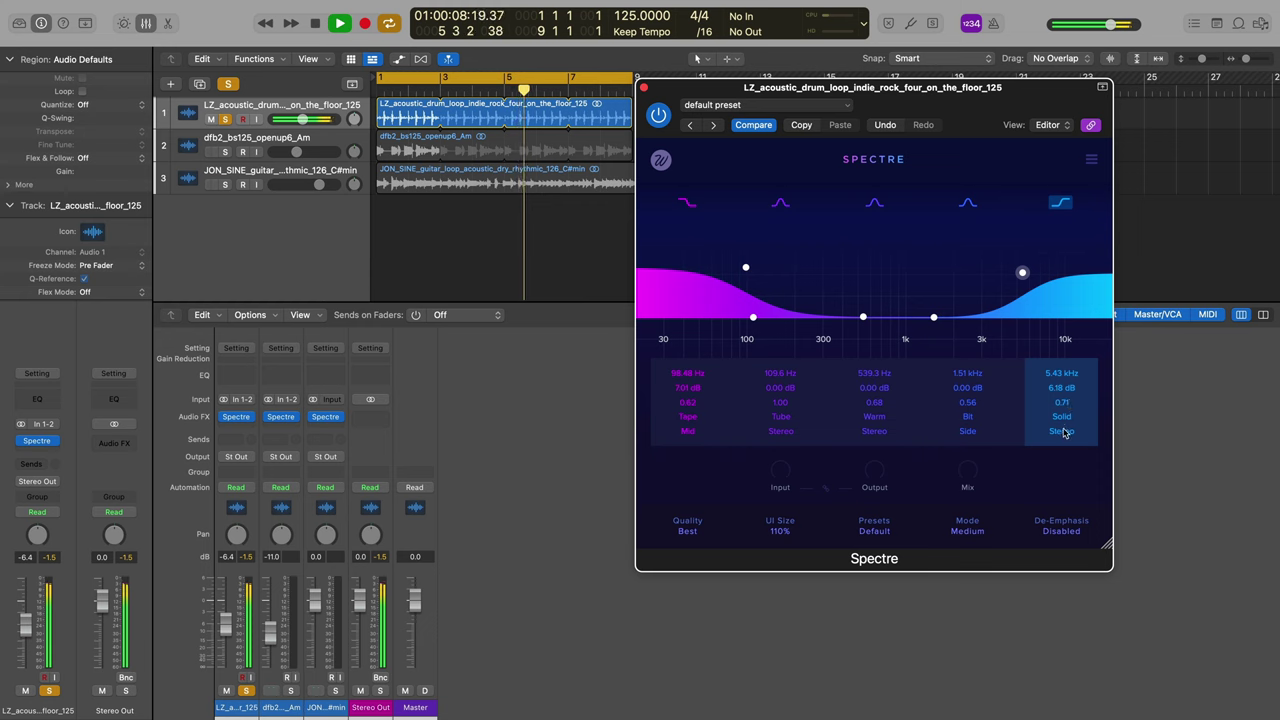
left_click(1062, 431)
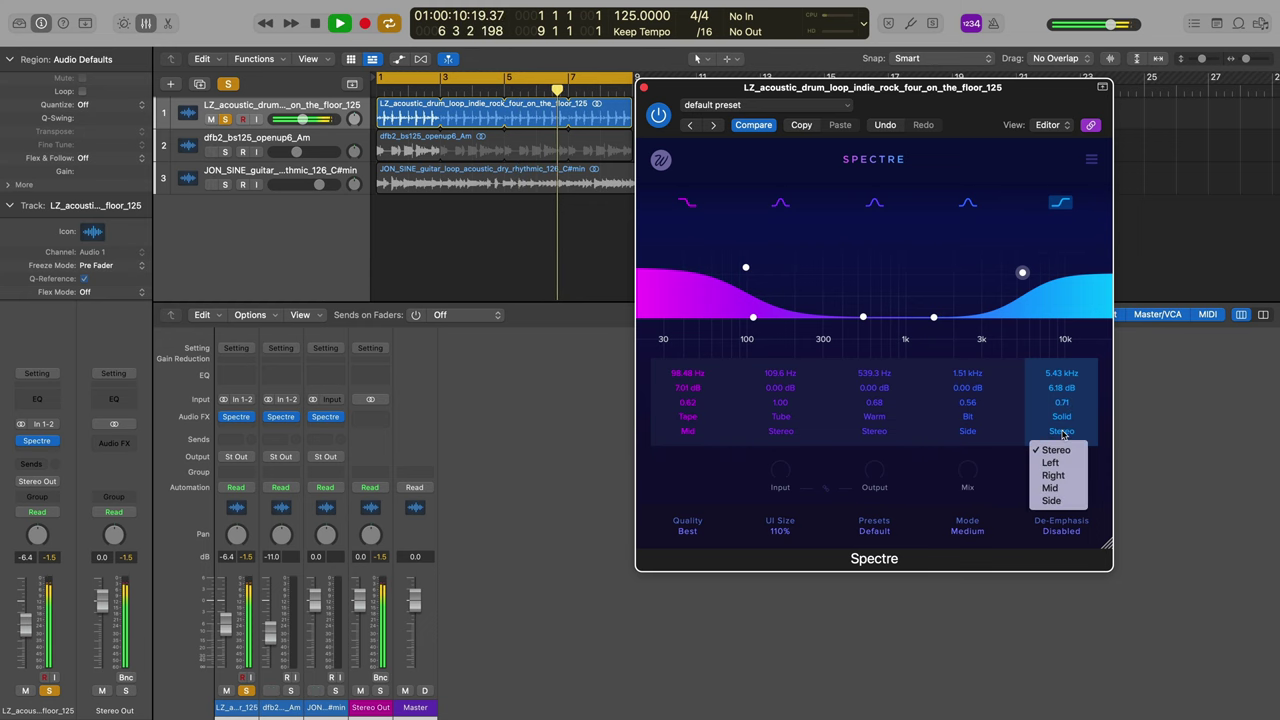
left_click(1055, 449)
left_click(1061, 416)
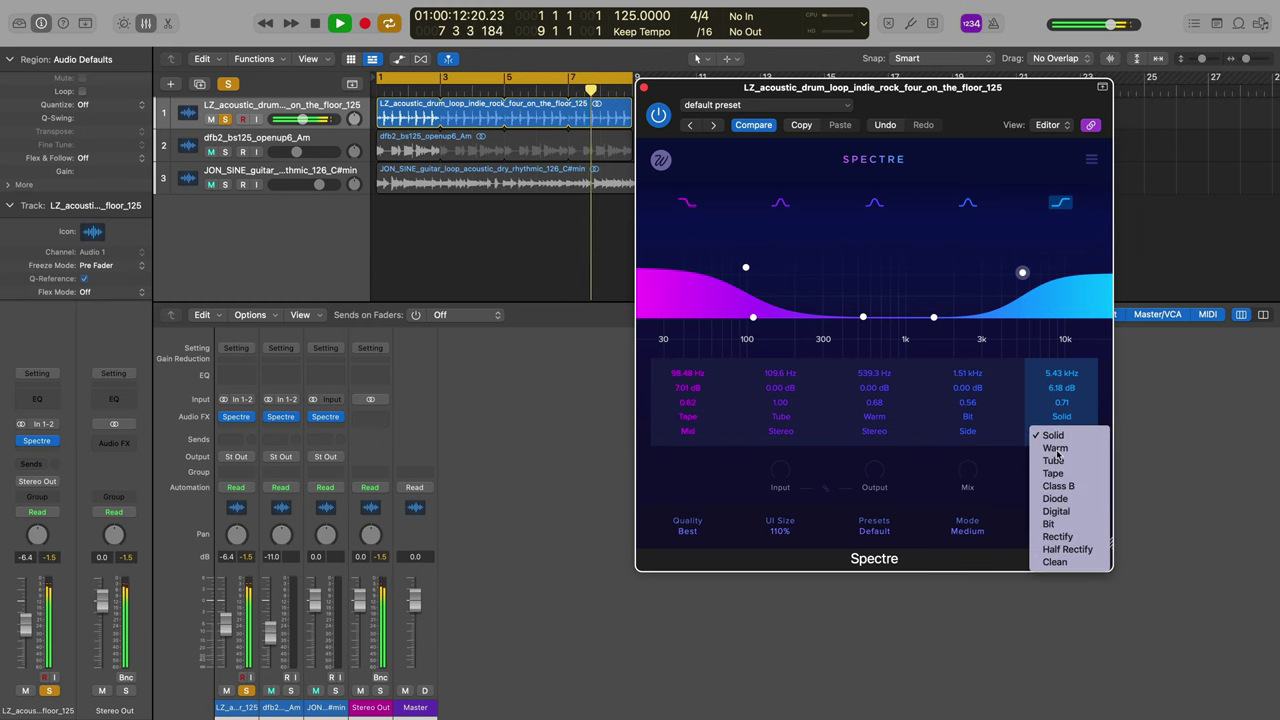
left_click(1054, 461)
left_click_drag(1022, 272, 1056, 276)
Boost Spectre's fourth band in Stereo and give it Tape saturation.
left_click(933, 317)
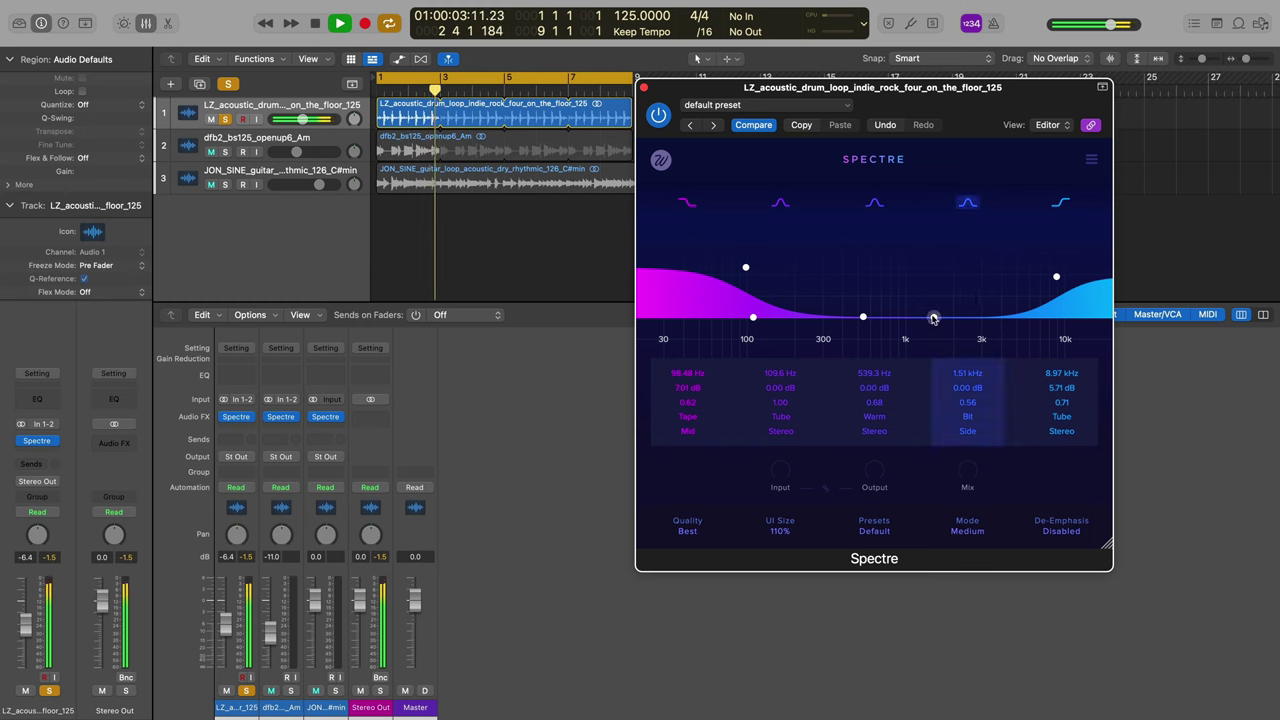
left_click_drag(926, 320, 888, 294)
left_click(993, 434)
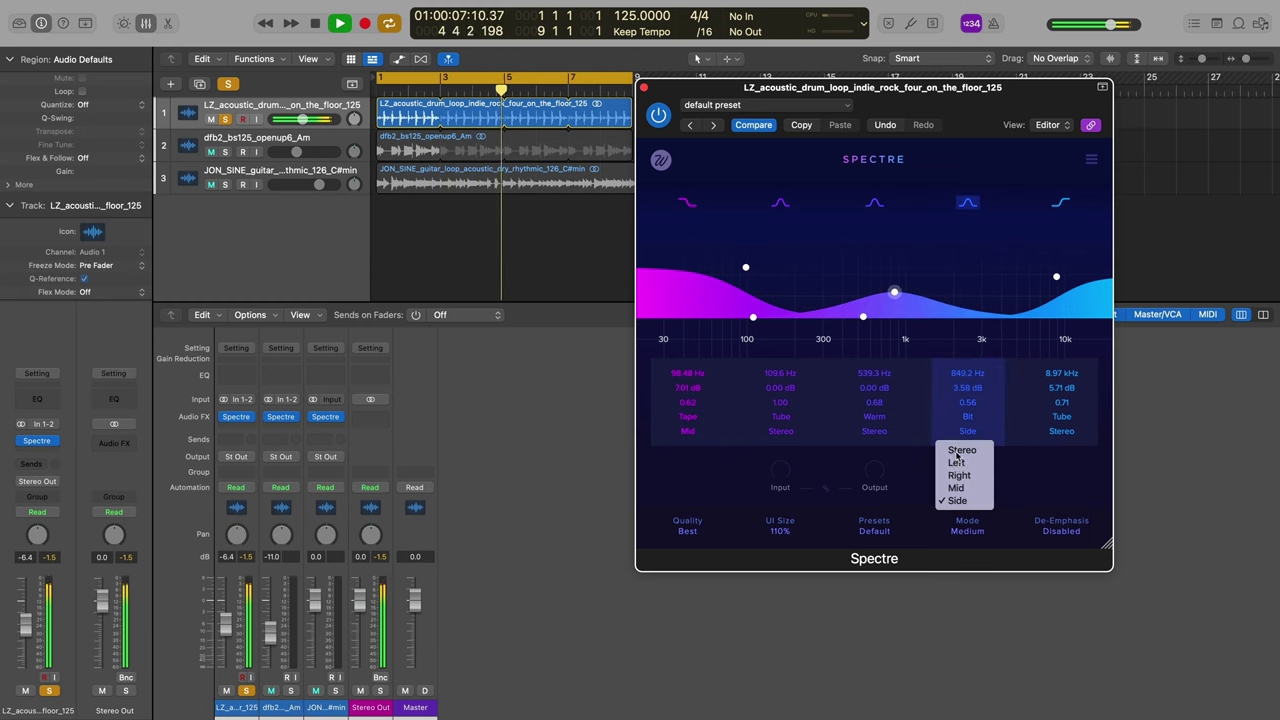
left_click(955, 447)
left_click_drag(967, 373, 968, 396)
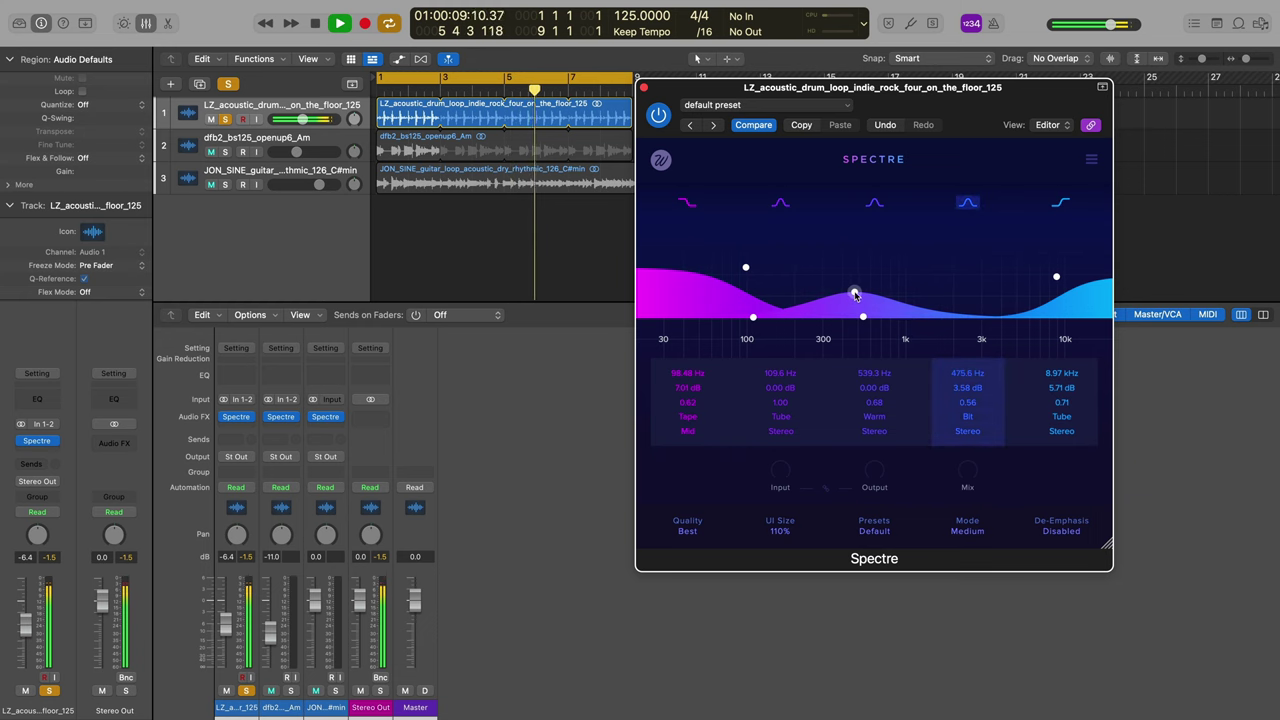
left_click(968, 416)
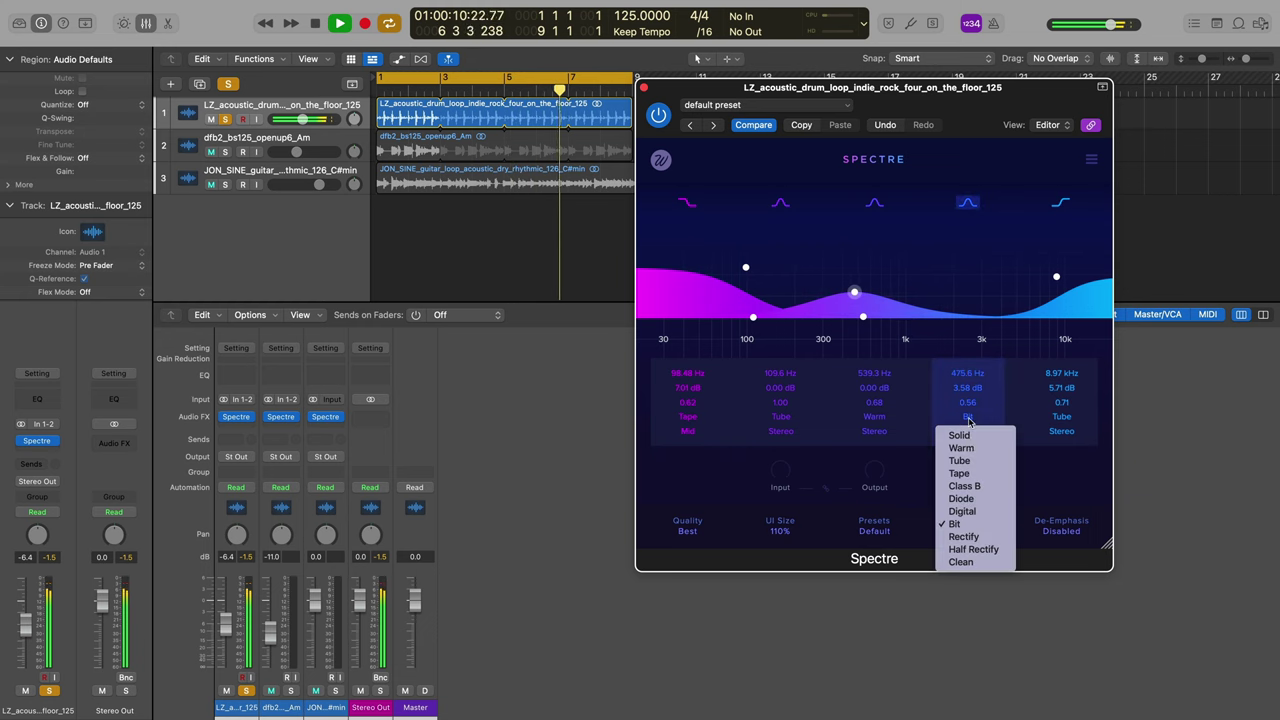
left_click(968, 474)
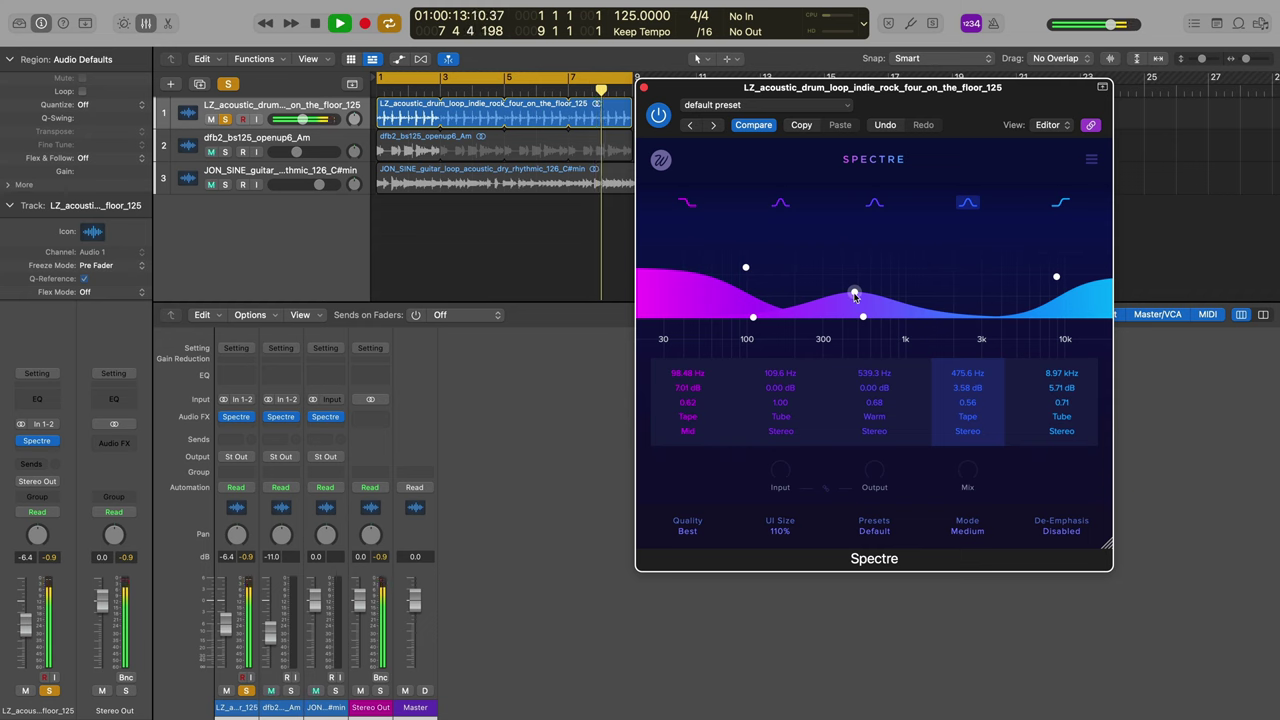
Keep Tape on band 4, set its Q to 1.43, and move it down to about 360 Hz.
left_click_drag(866, 297, 891, 298)
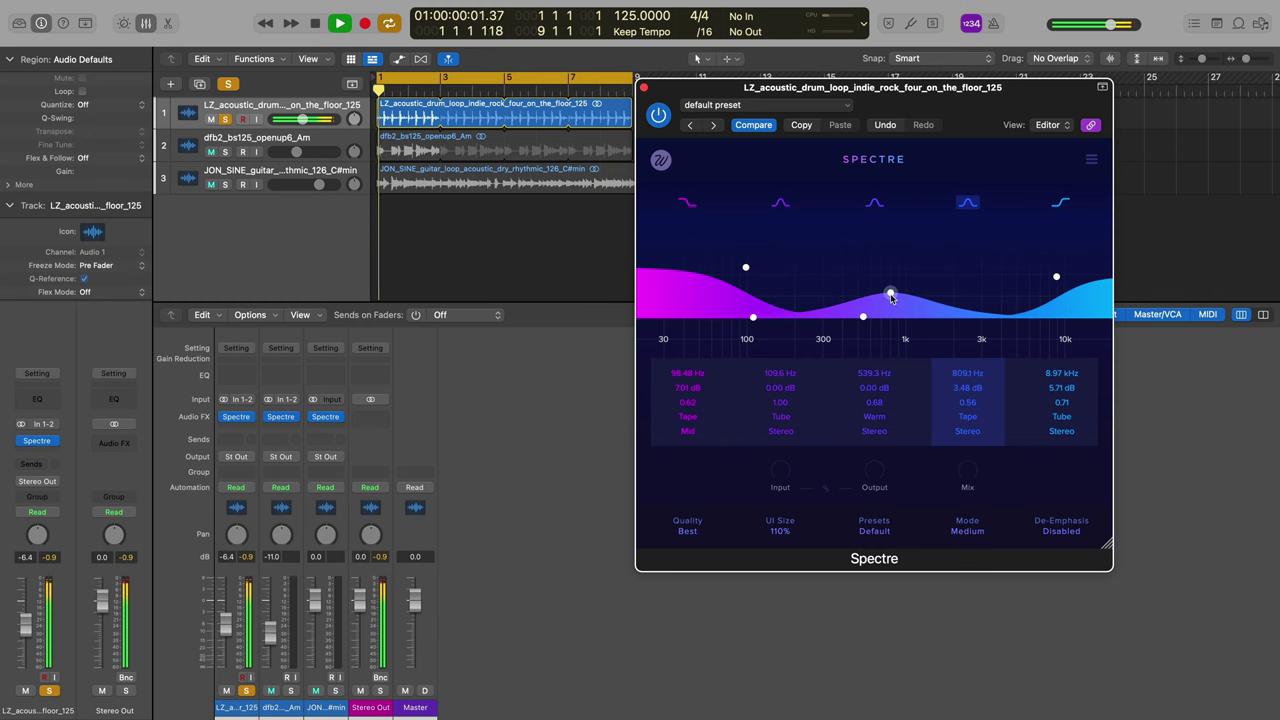
left_click(968, 416)
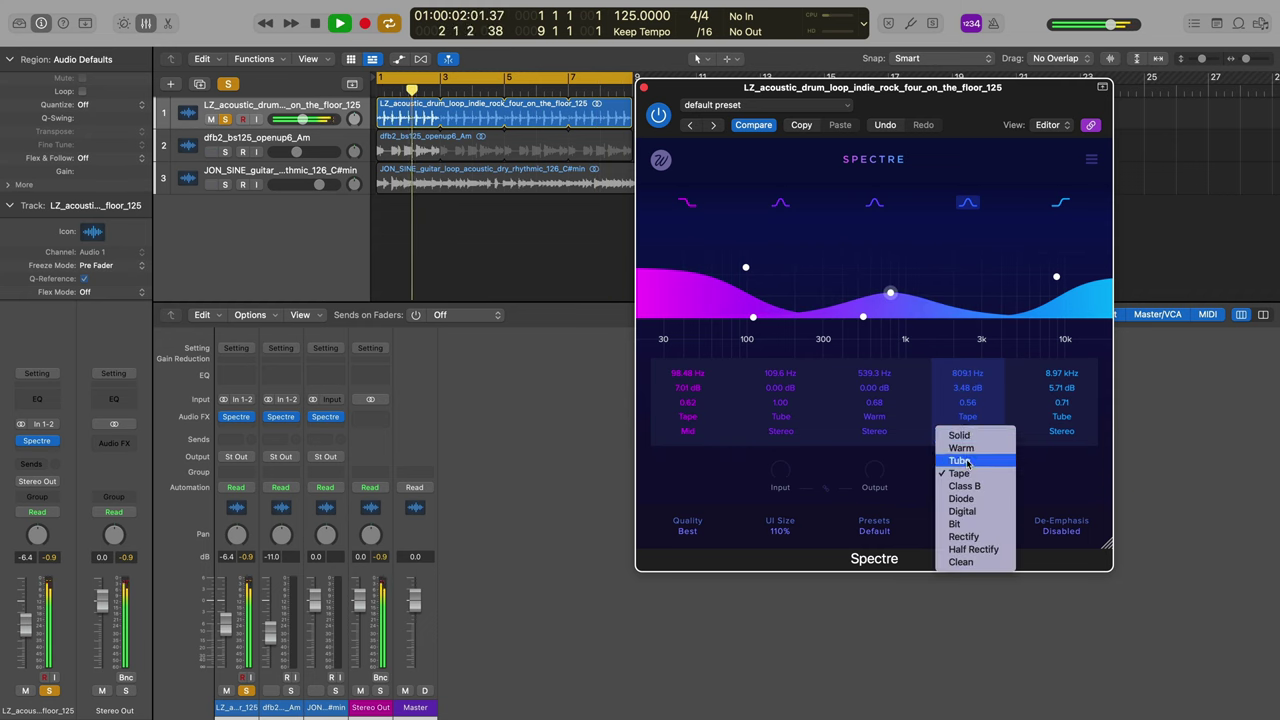
left_click(901, 331)
scroll(891, 296, "down", 3)
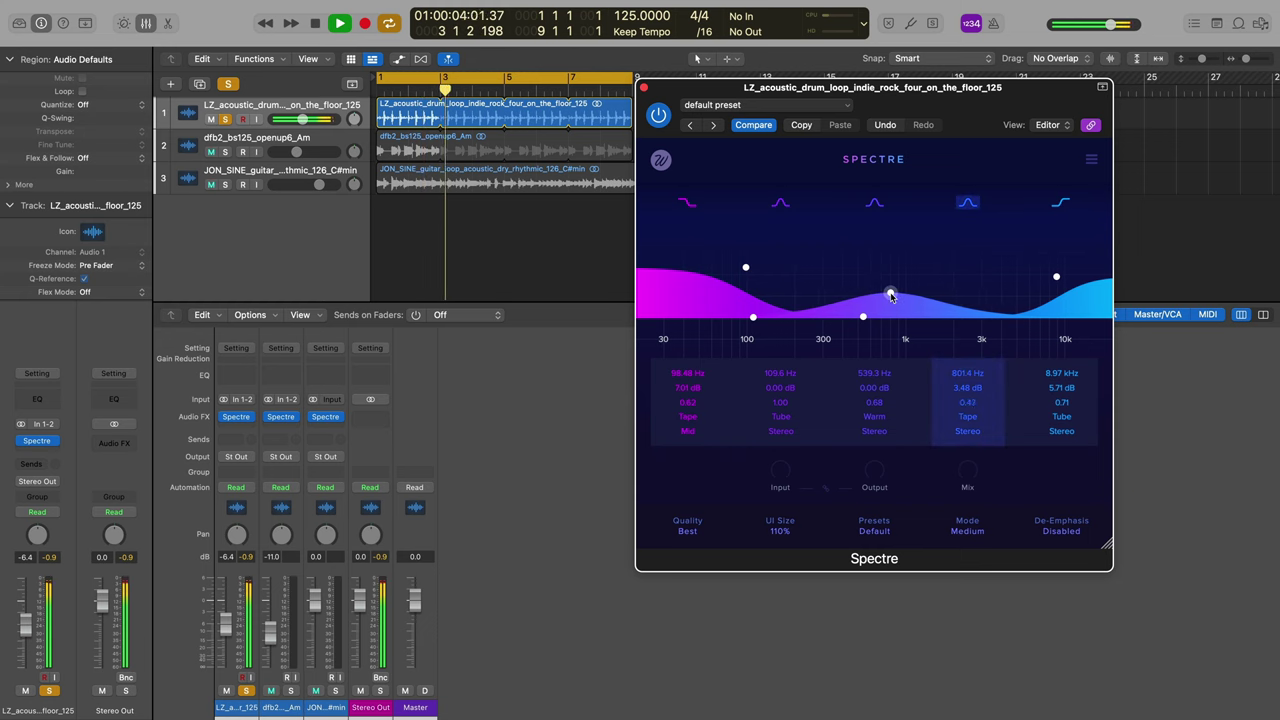
scroll(891, 296, "up", 10)
left_click_drag(891, 296, 935, 317)
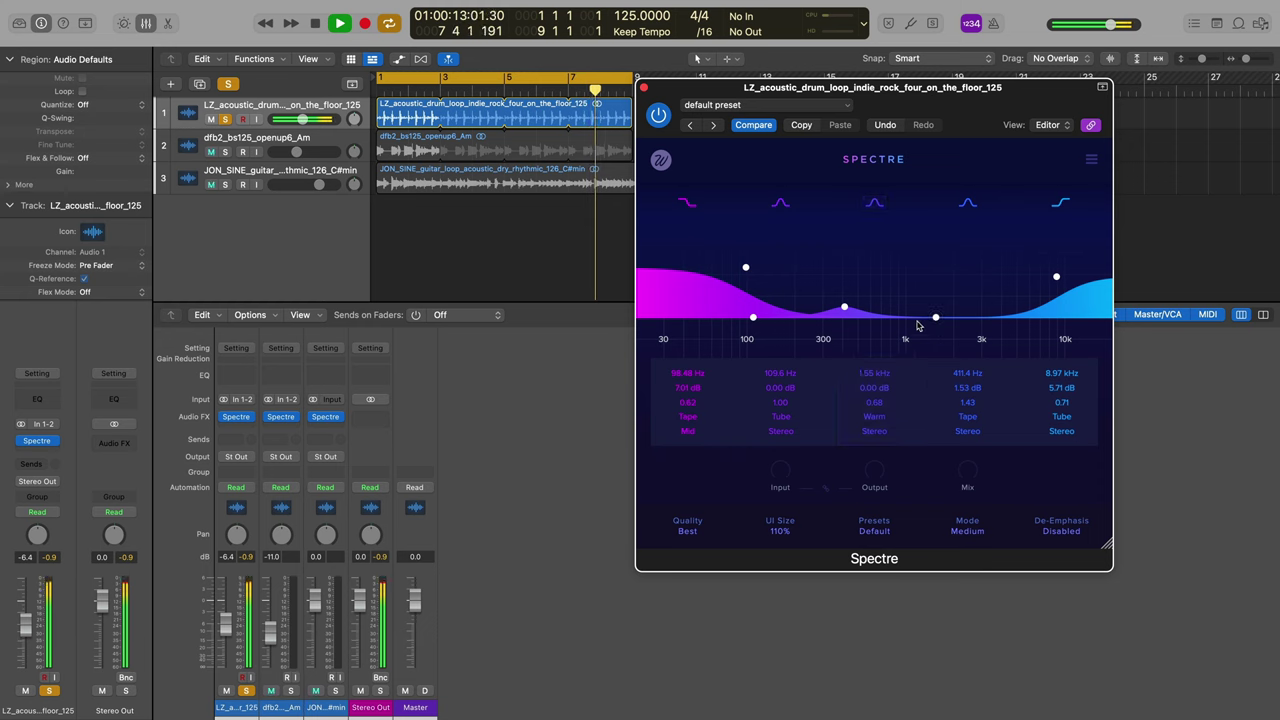
Place the fourth band at 388.3 Hz, +2.00 dB, leaving the flat third band at 1.55 kHz.
left_click(844, 308)
left_click_drag(845, 309, 840, 303)
left_click(935, 317)
mouse_move(970, 480)
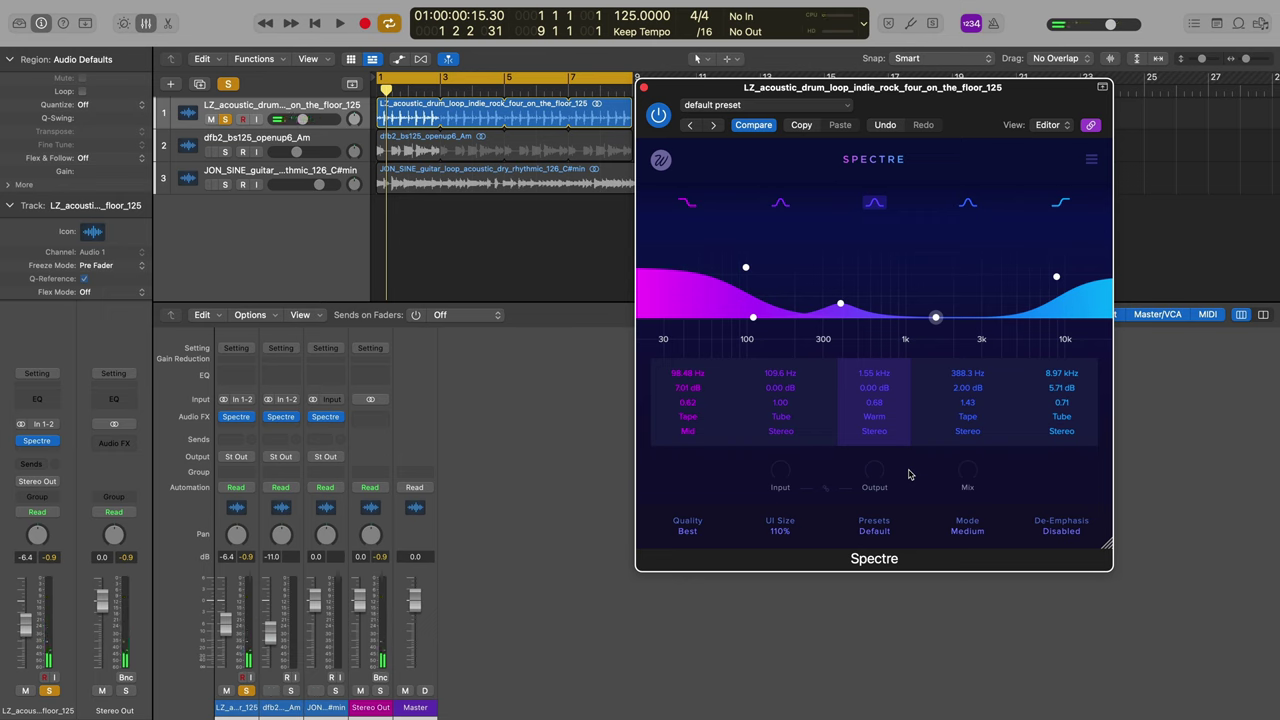
left_click(658, 265)
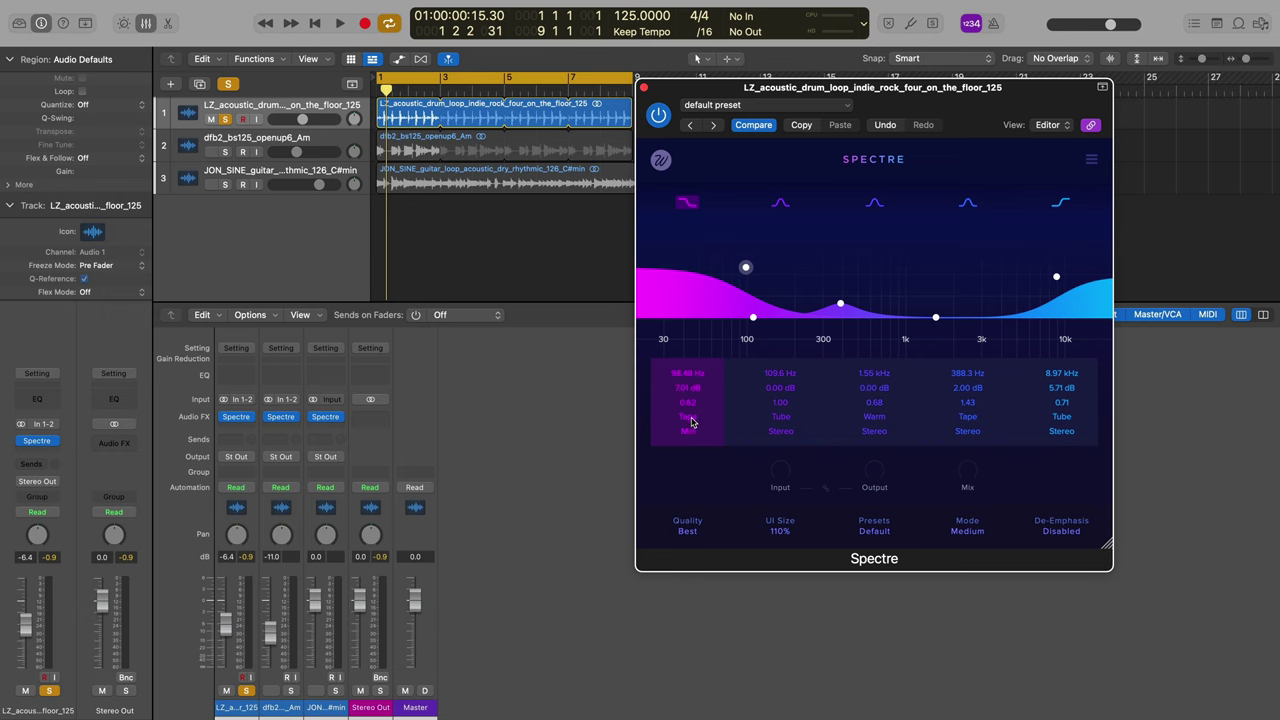
Raise Spectre's Mix from 0 % to about 31 % and switch Mode to Aggressive while auditioning.
left_click(1057, 425)
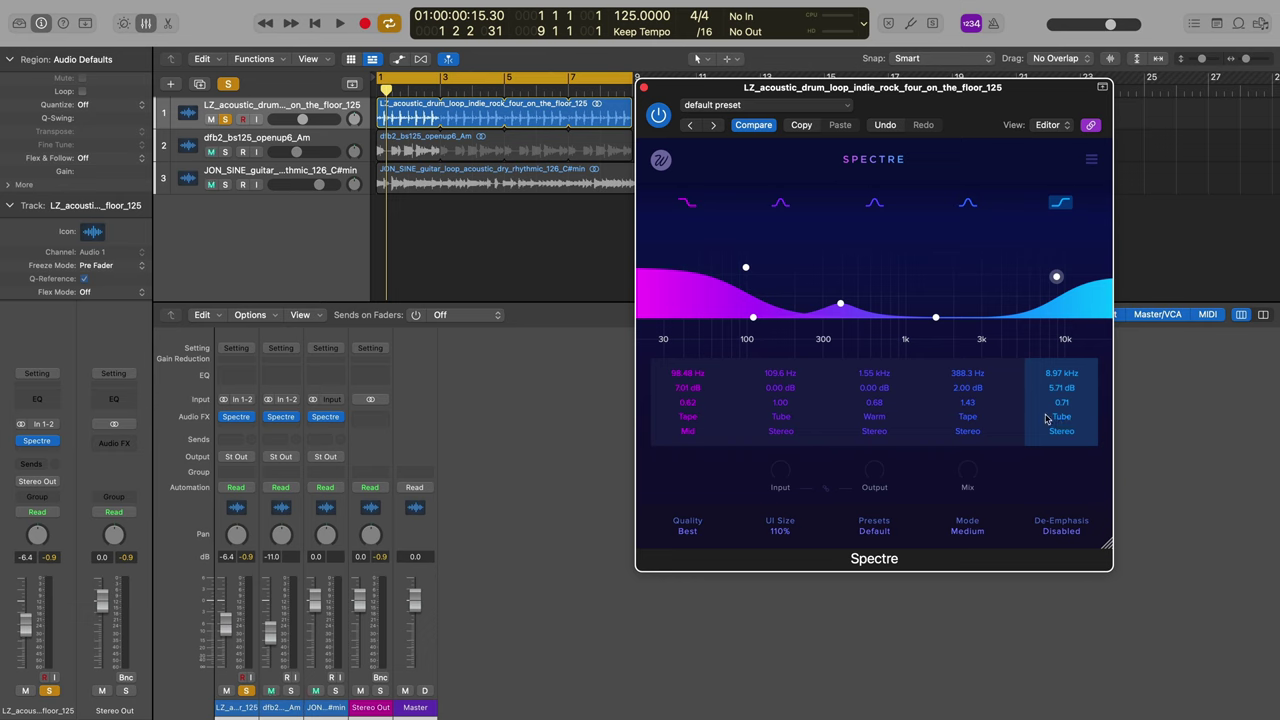
left_click(841, 304)
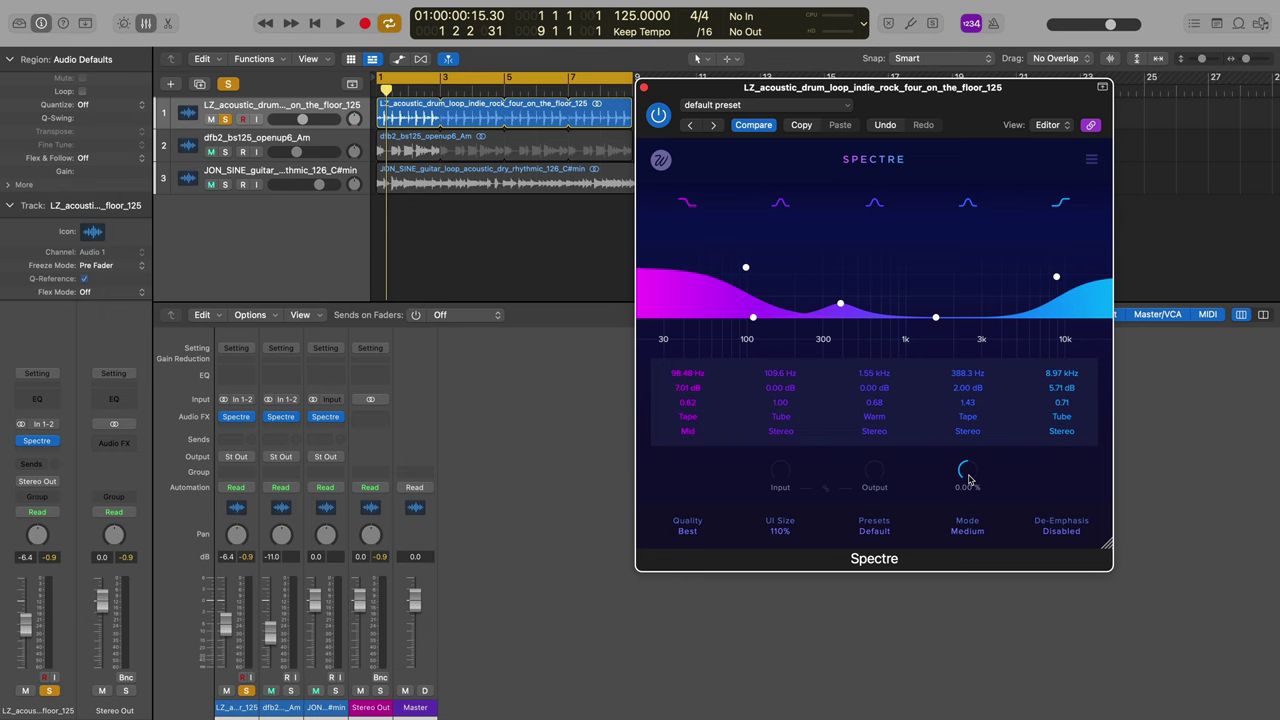
key("space")
left_click_drag(968, 481, 968, 438)
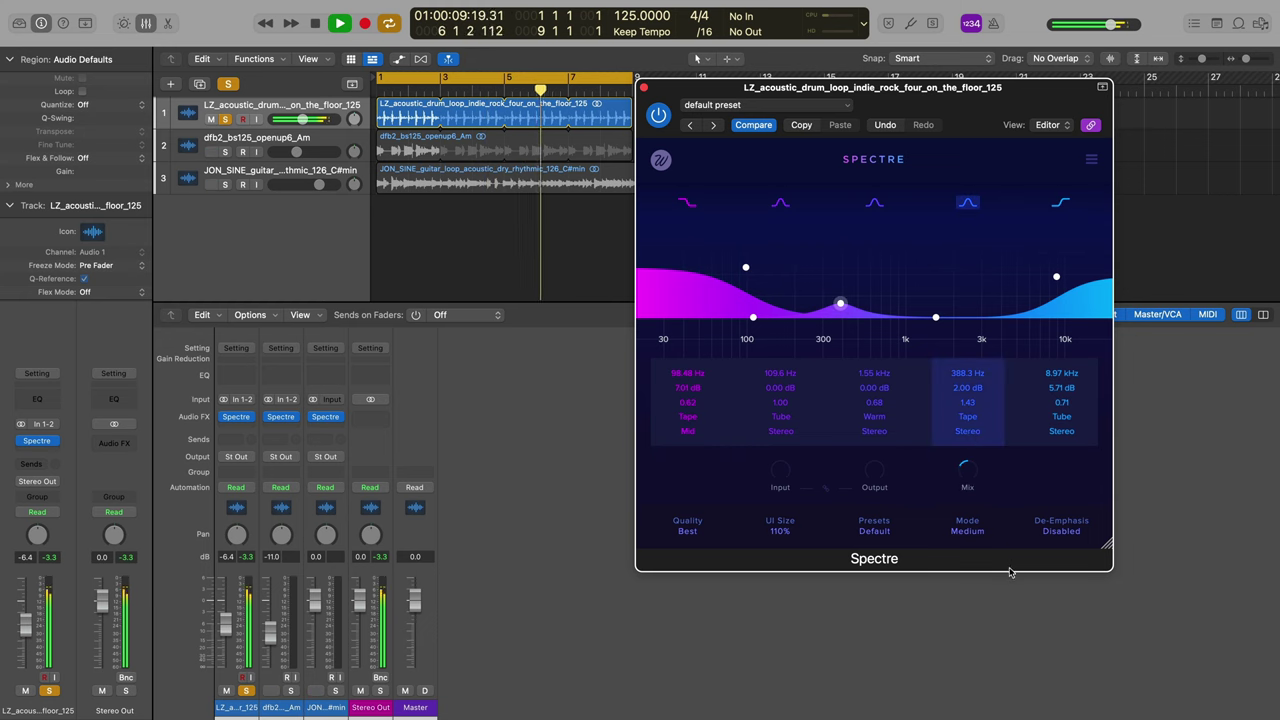
key("space")
left_click(975, 532)
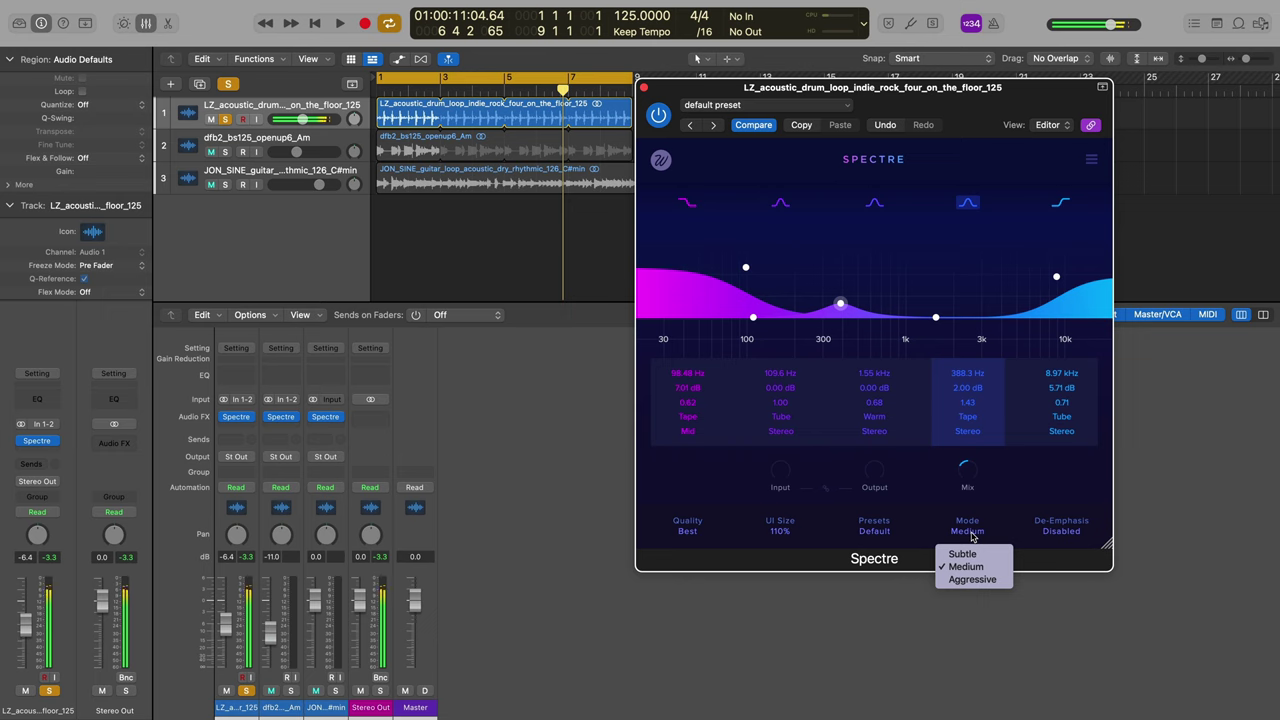
left_click(973, 580)
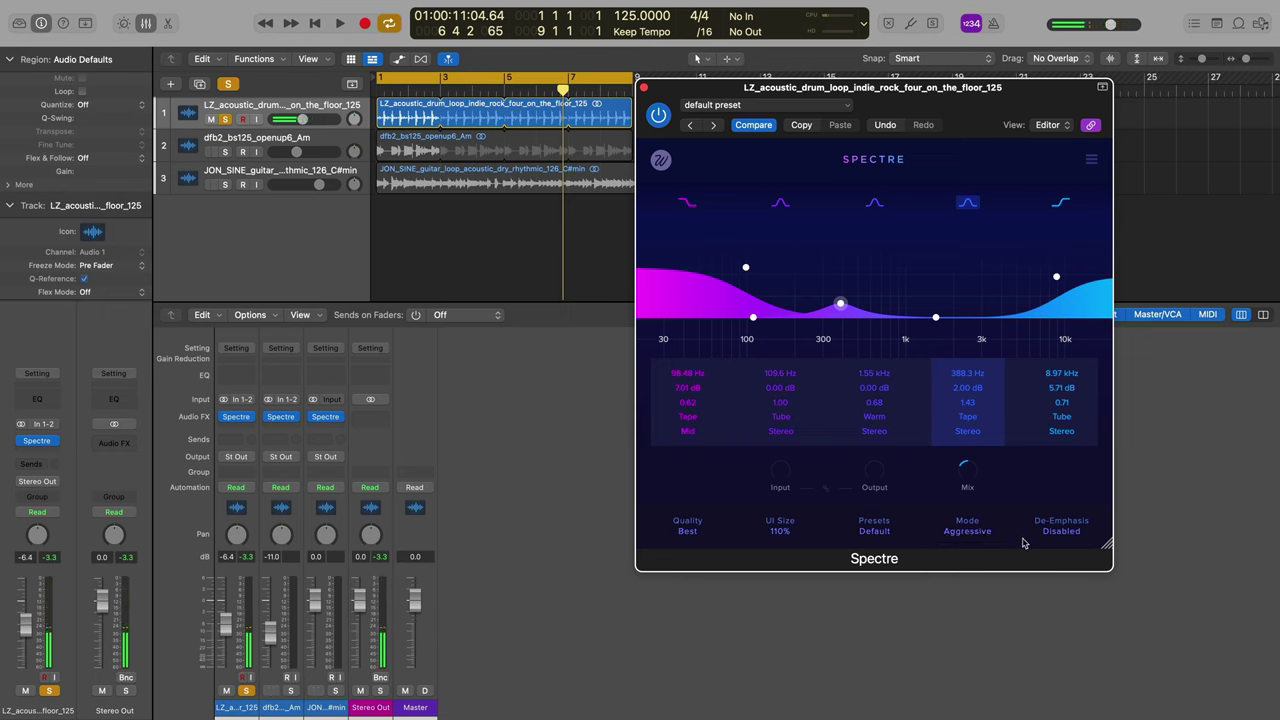
key("space")
mouse_move(965, 474)
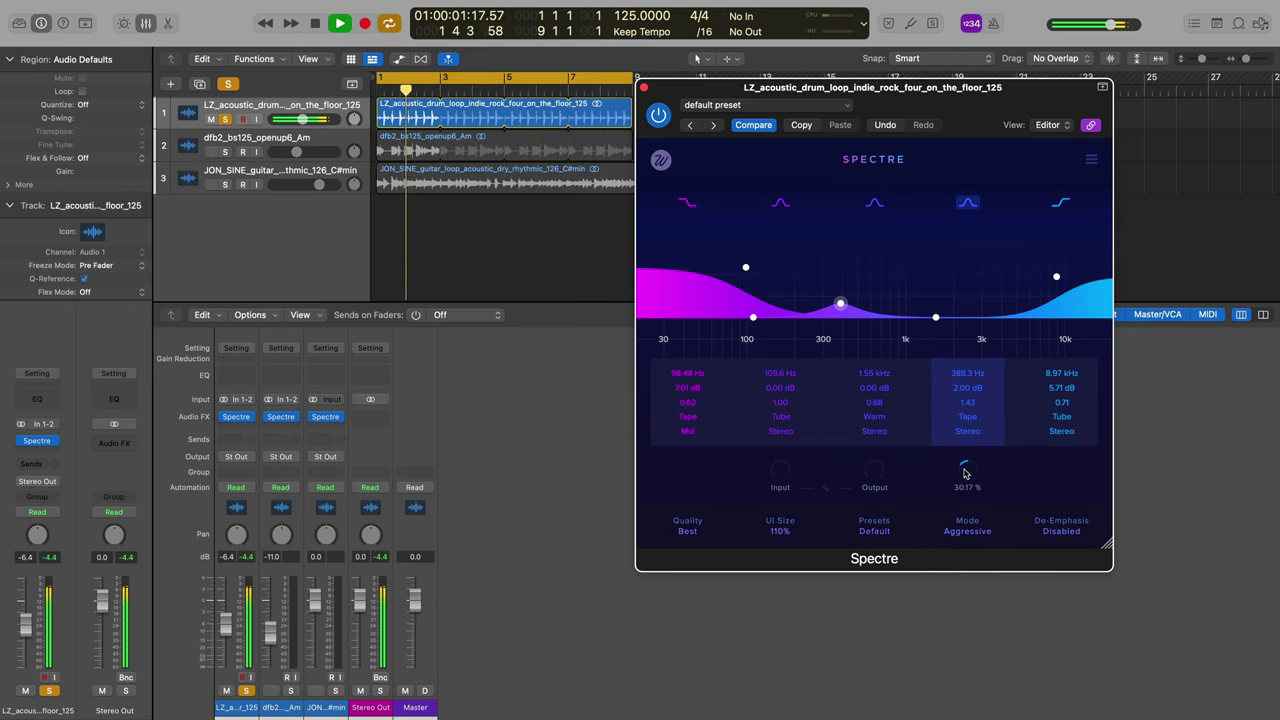
left_click_drag(968, 471, 980, 441)
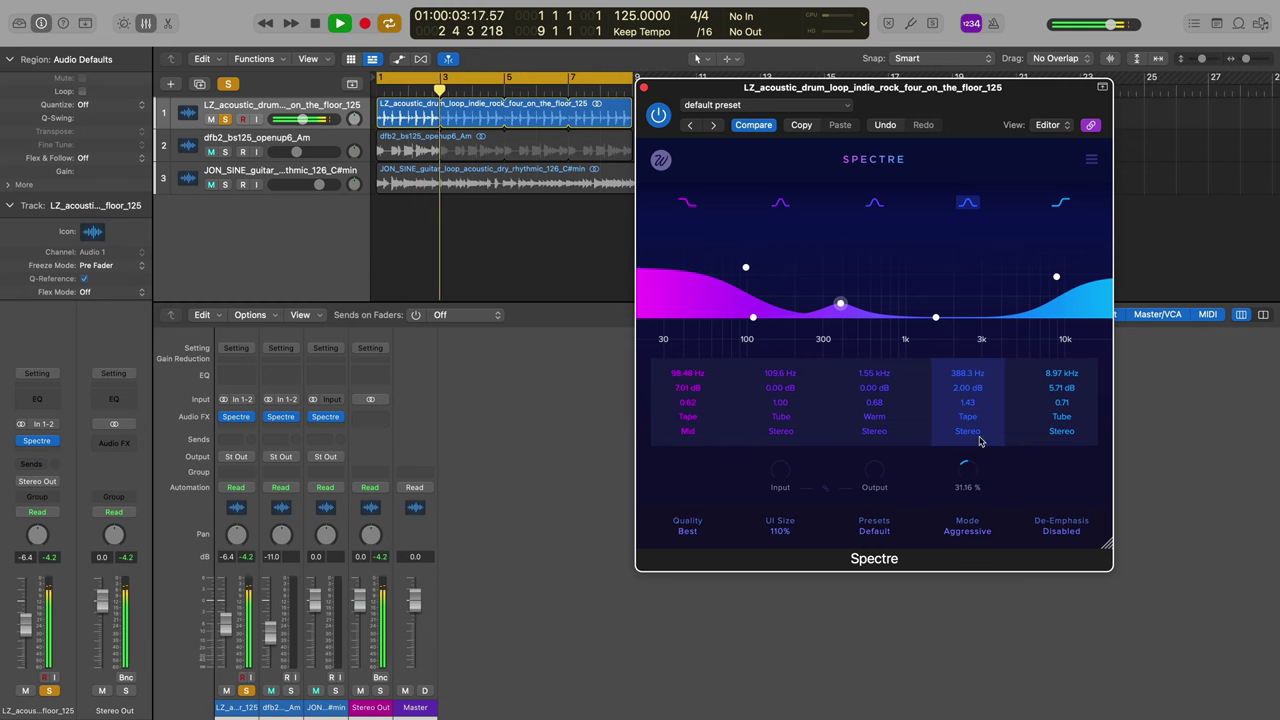
key("space")
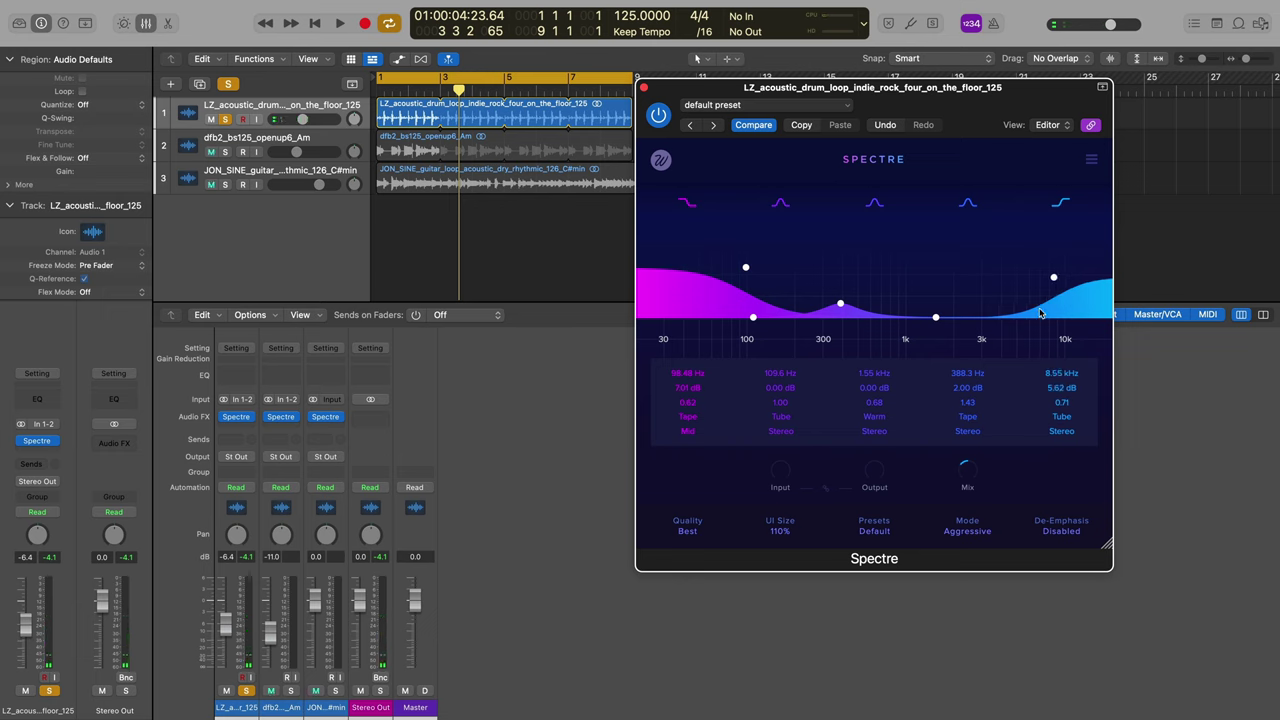
Set the high shelf band to the Side channel, A/B it, and lower it to 4.14 kHz.
left_click(1061, 431)
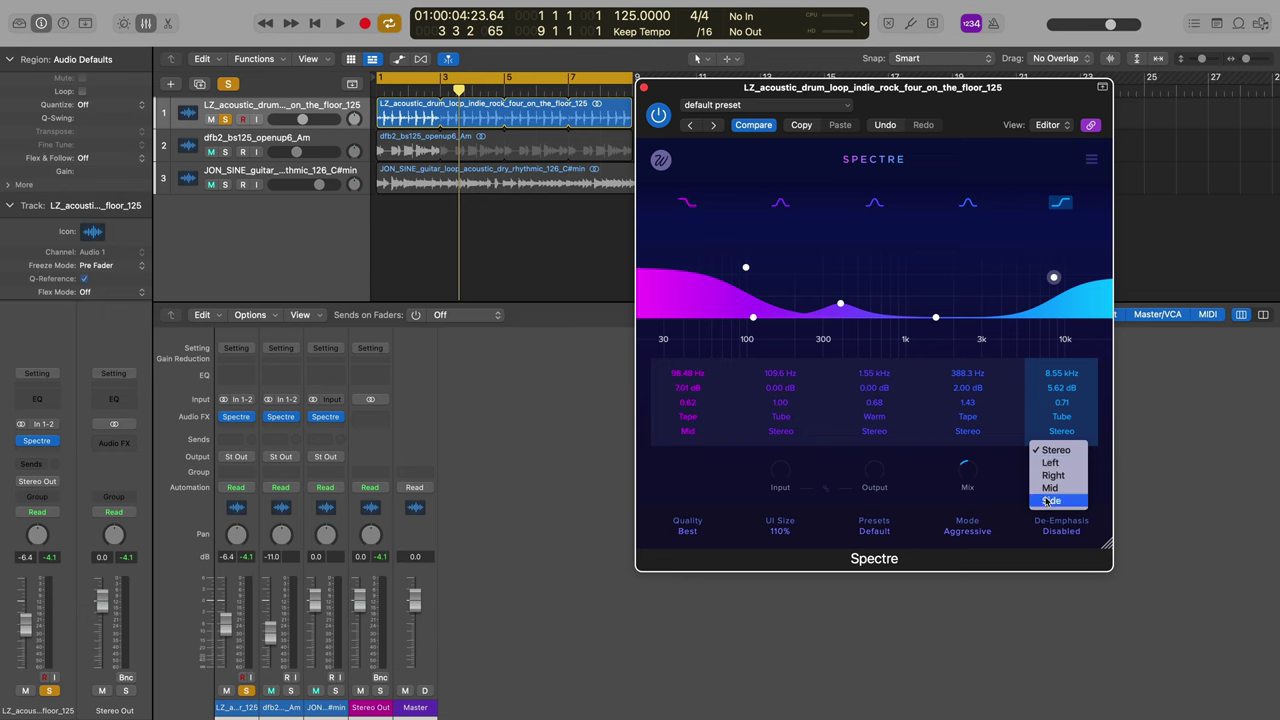
left_click(1048, 500)
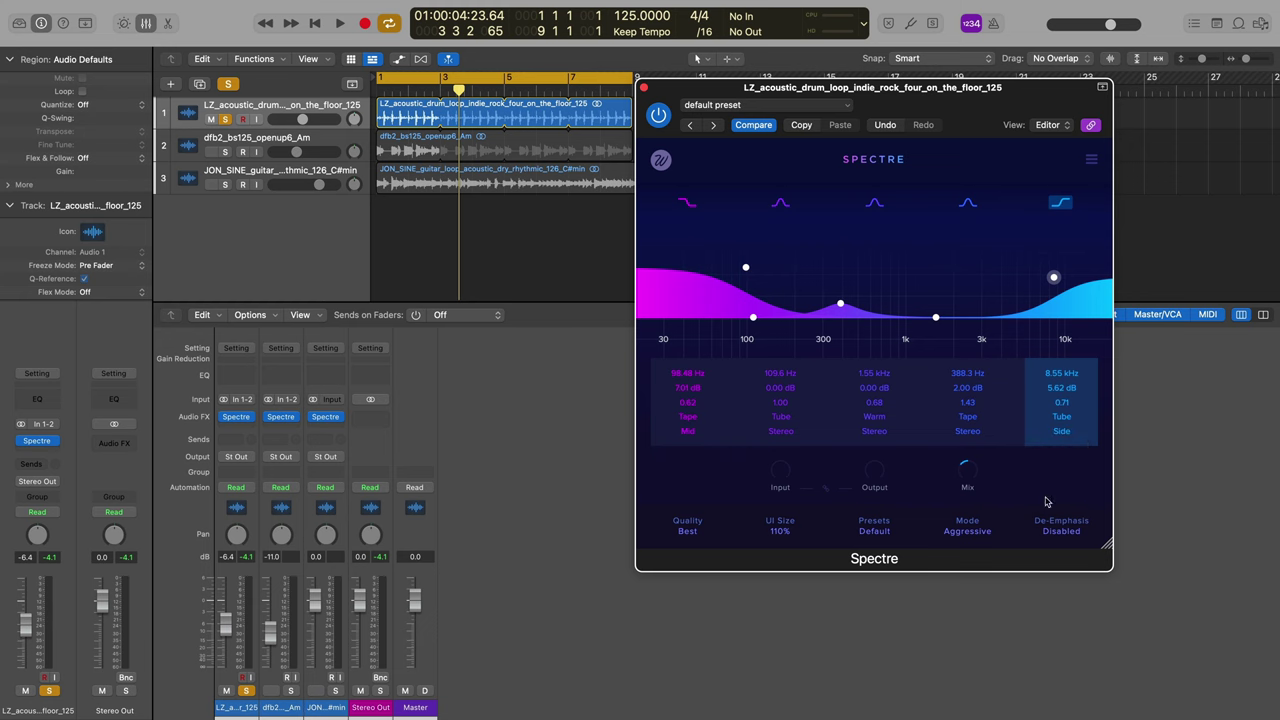
key("space")
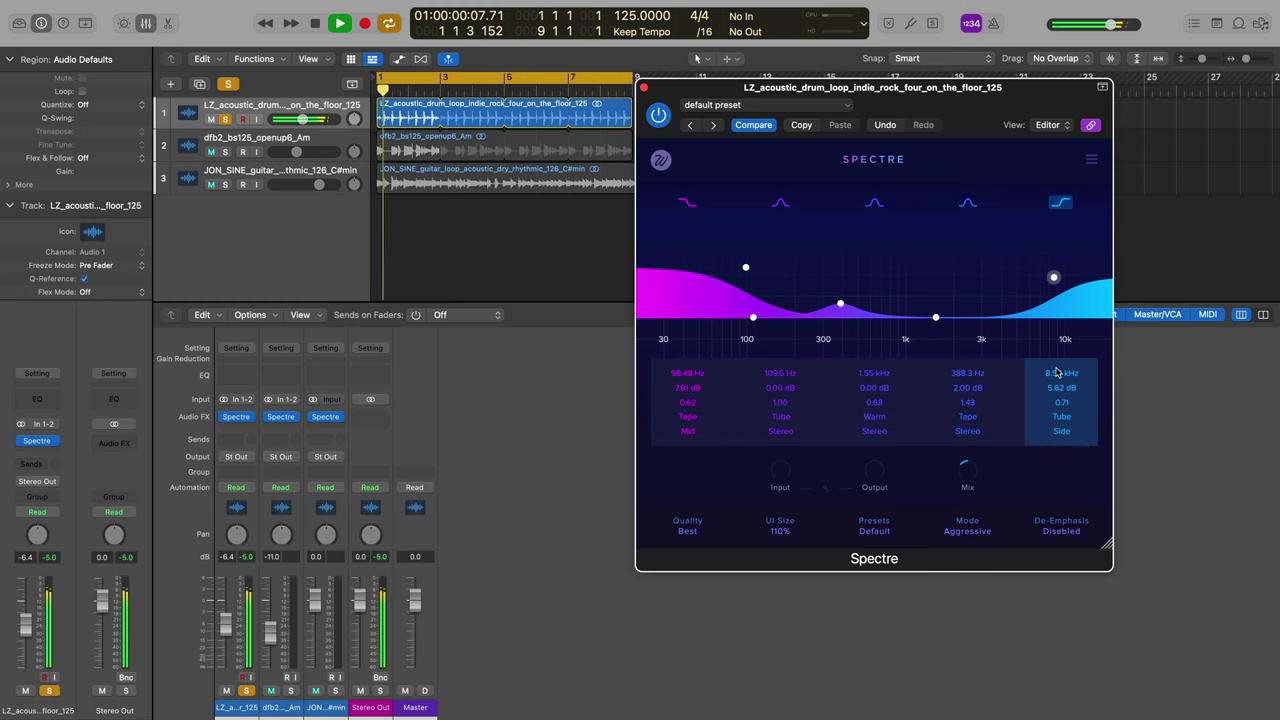
left_click(1059, 203)
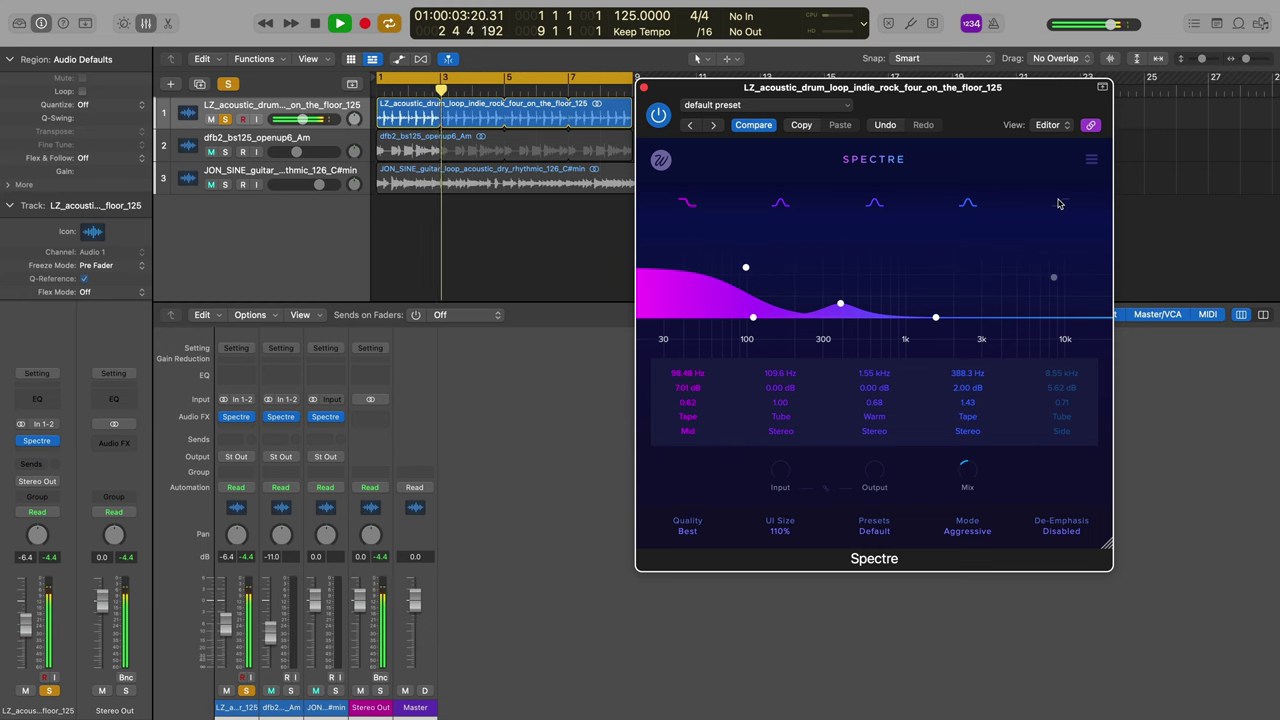
left_click(1059, 203)
left_click_drag(1053, 277, 1004, 277)
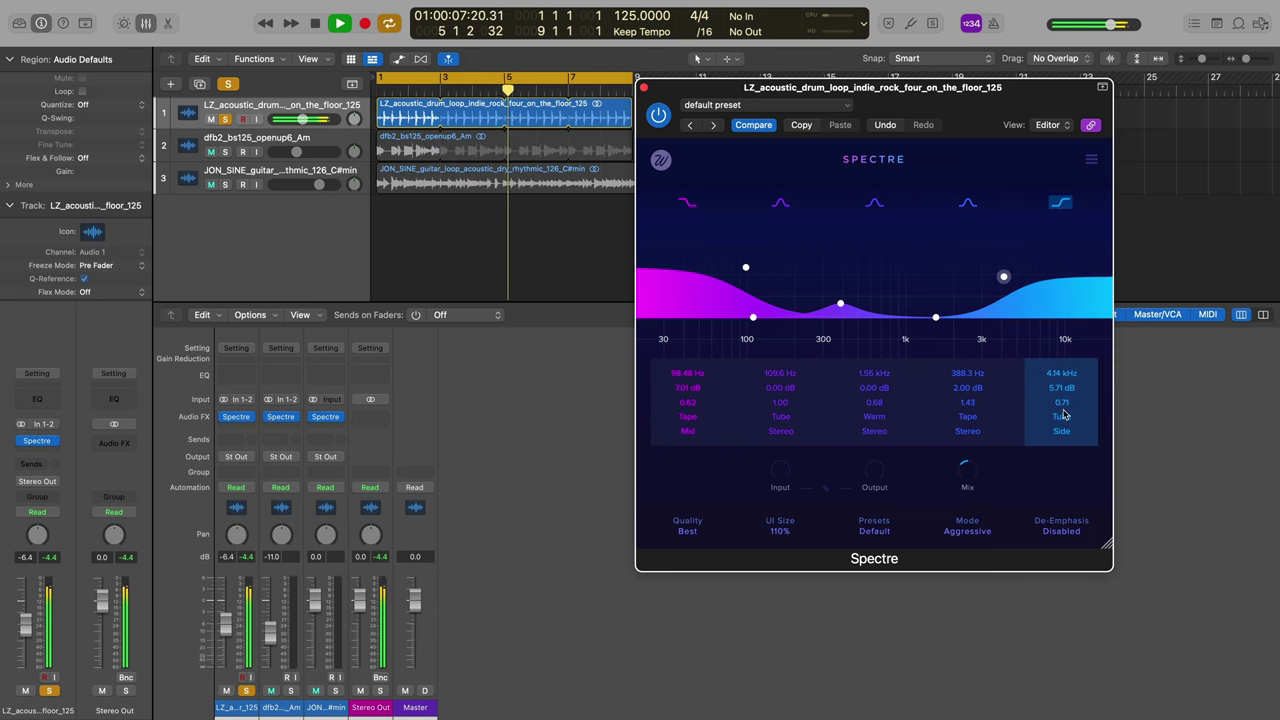
Audition Solid, Class B, Rectify and Half Rectify on the high shelf, settling on Warm.
mouse_move(967, 473)
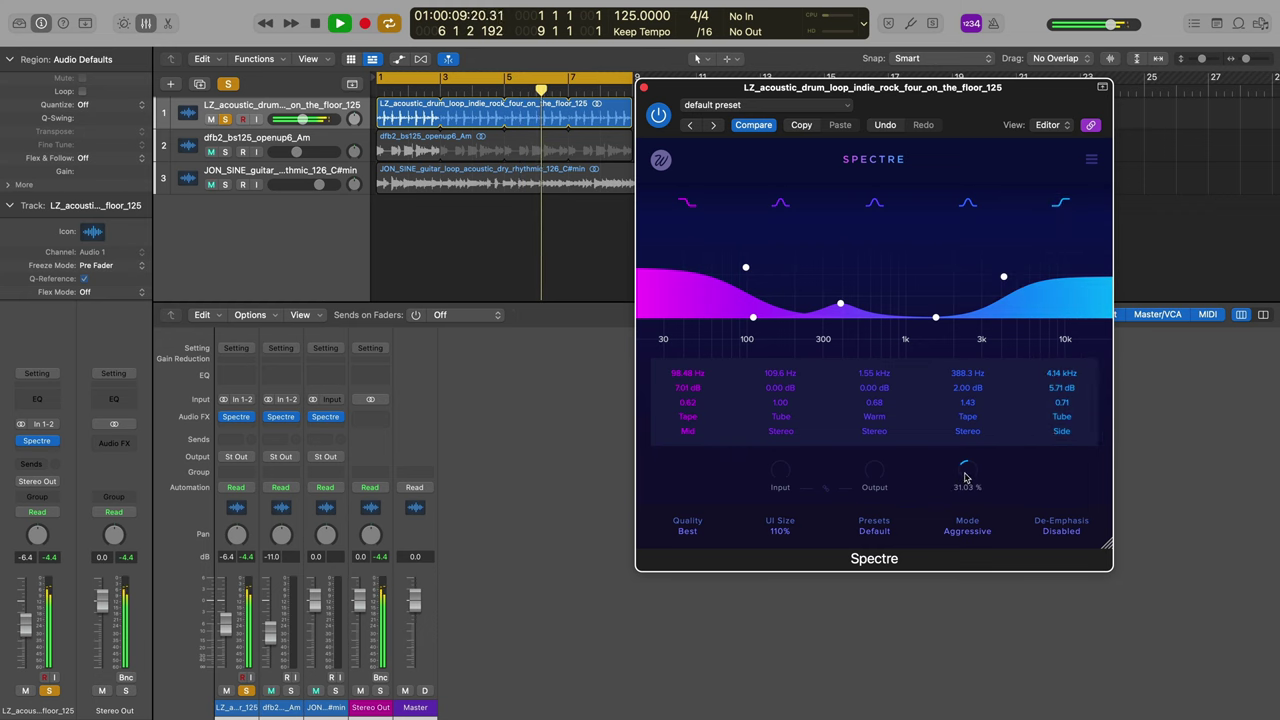
left_click(1062, 418)
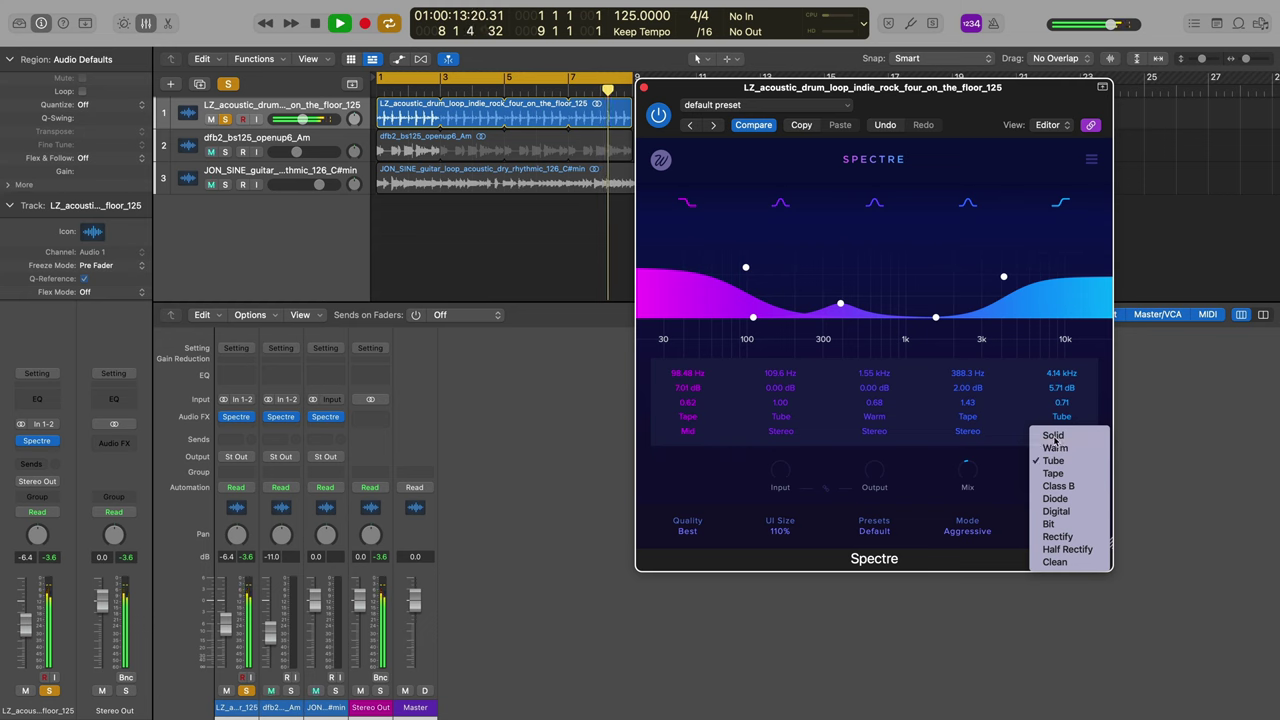
left_click(1048, 423)
left_click(1062, 418)
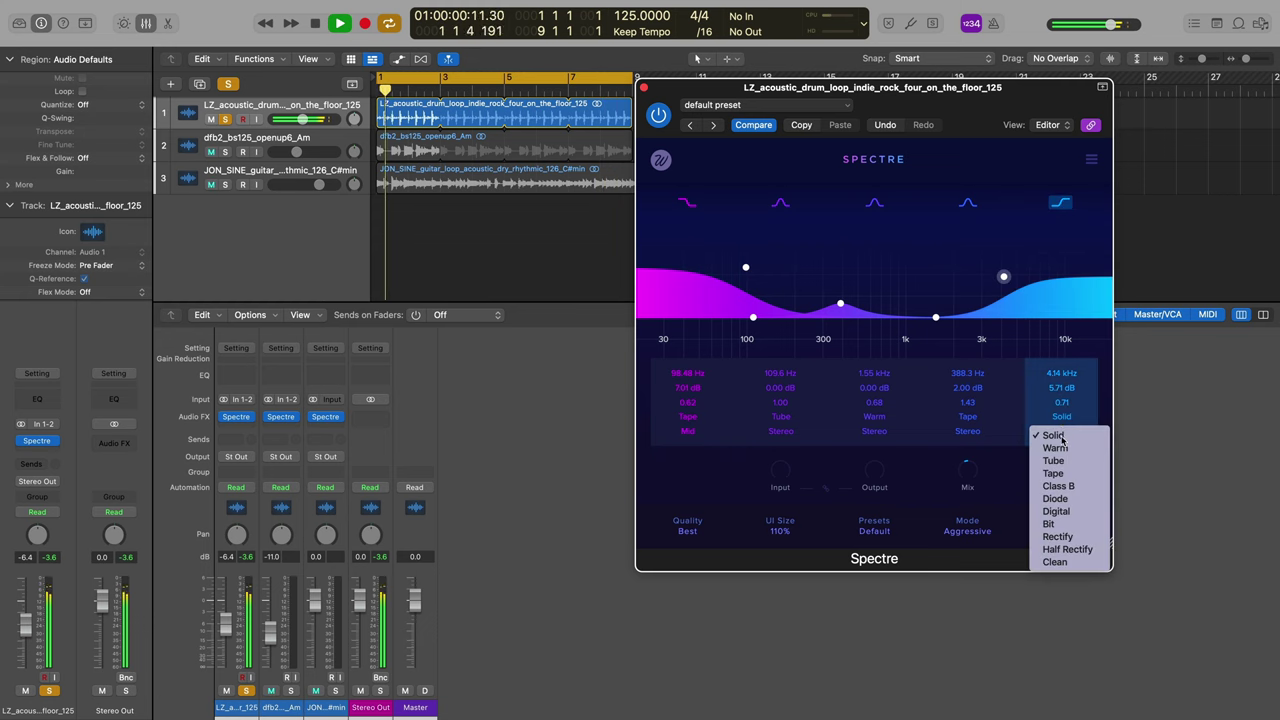
left_click(1045, 447)
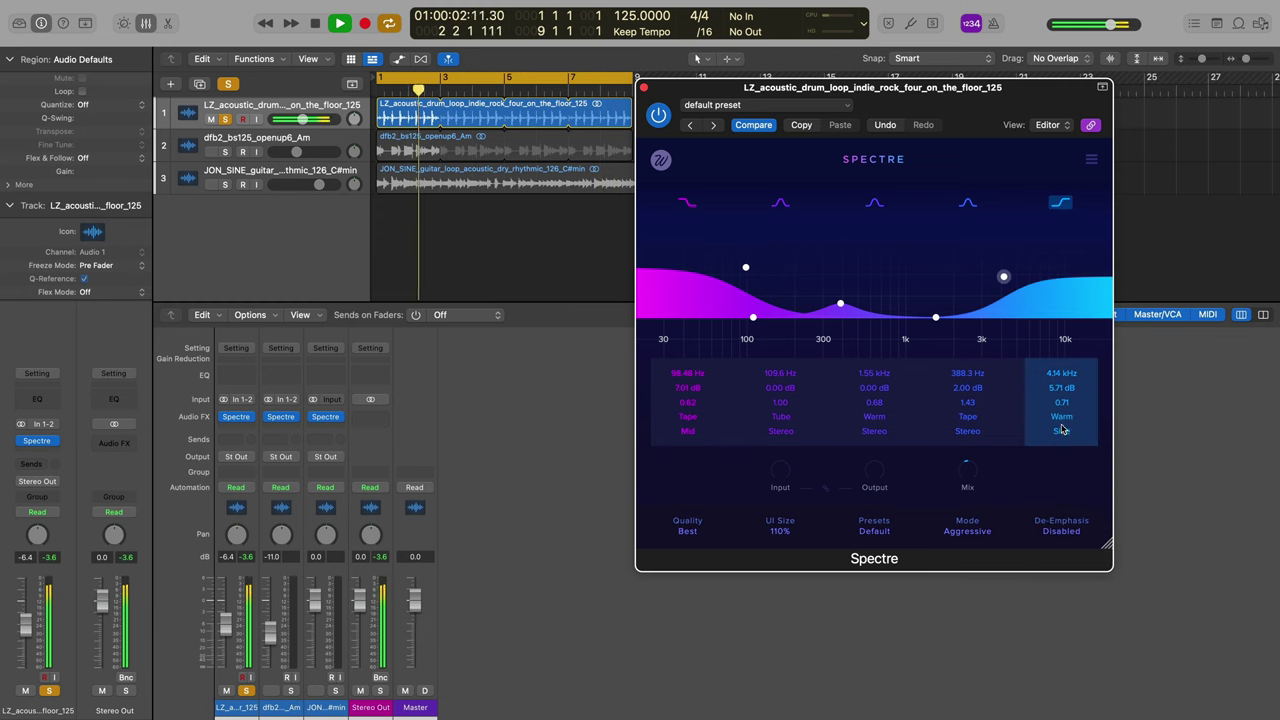
left_click(1062, 418)
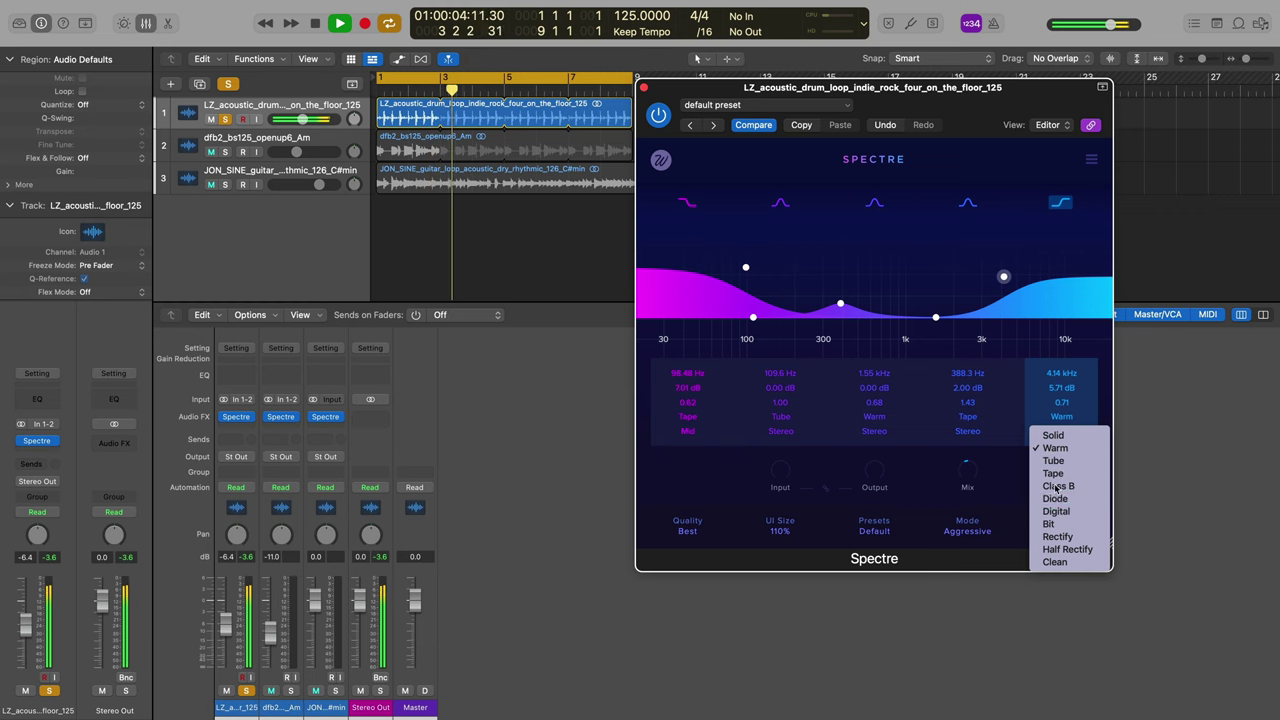
left_click(1055, 486)
left_click(1062, 417)
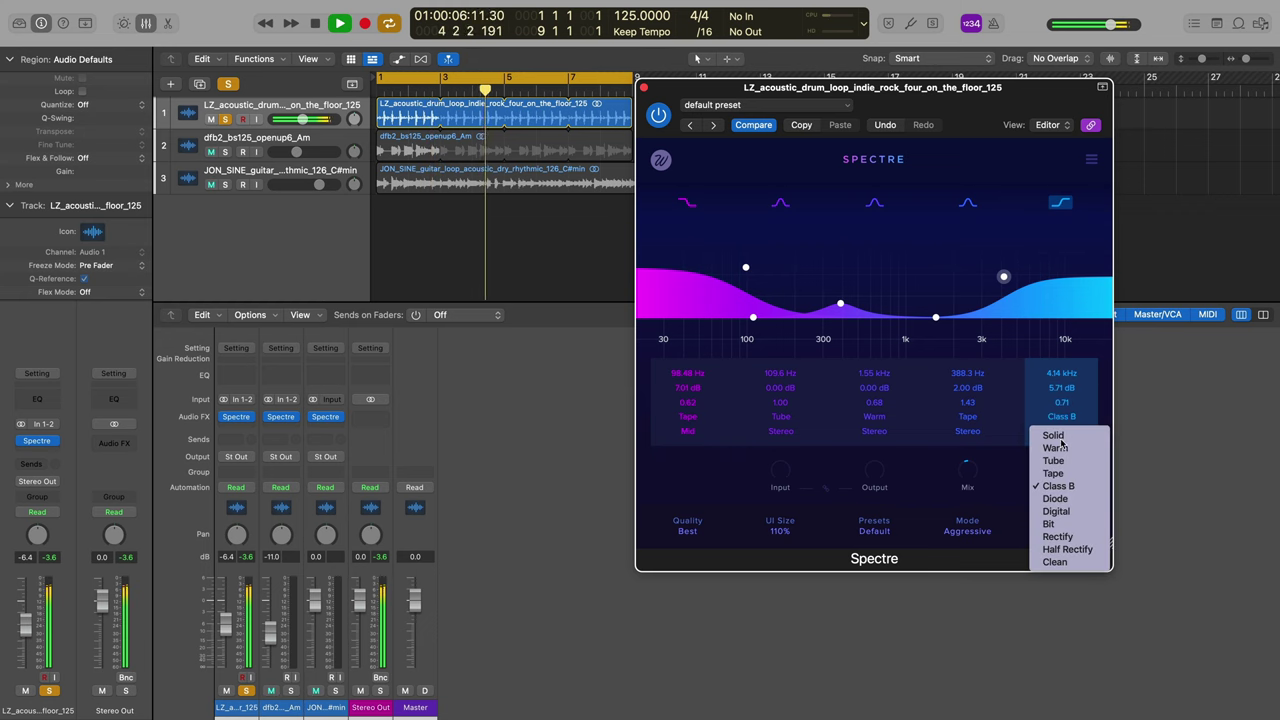
left_click(1058, 538)
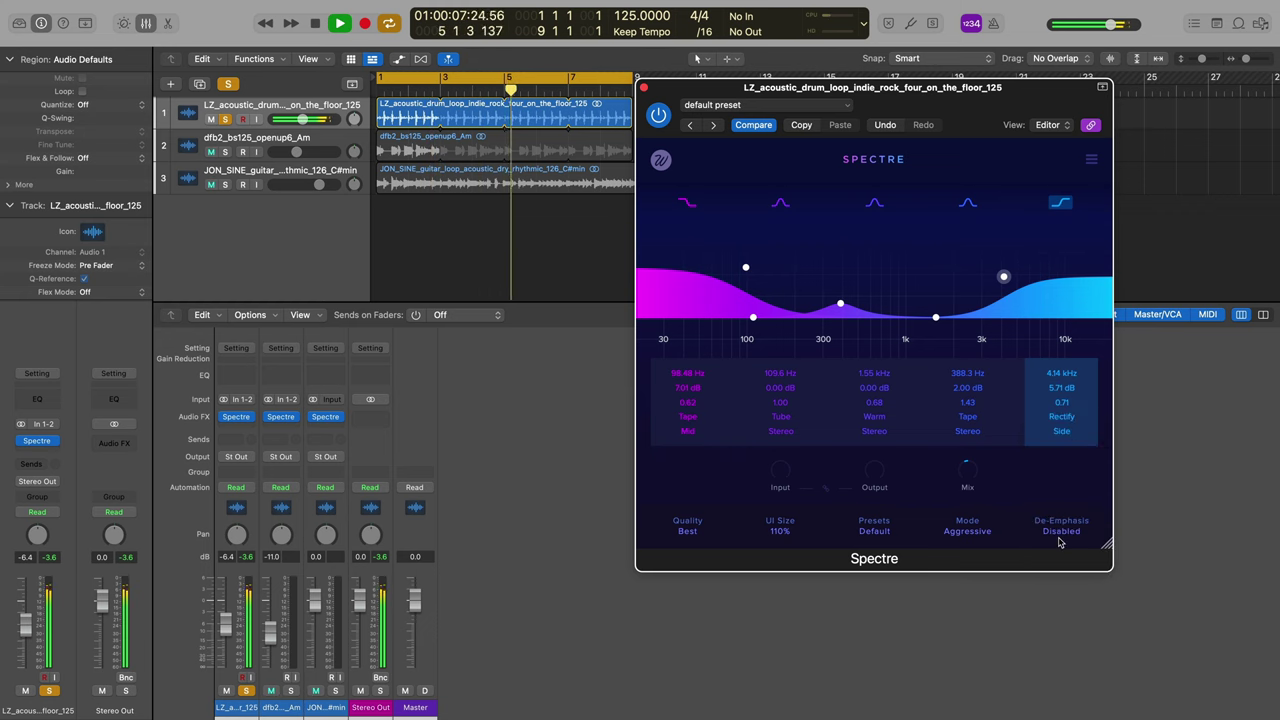
left_click(1062, 417)
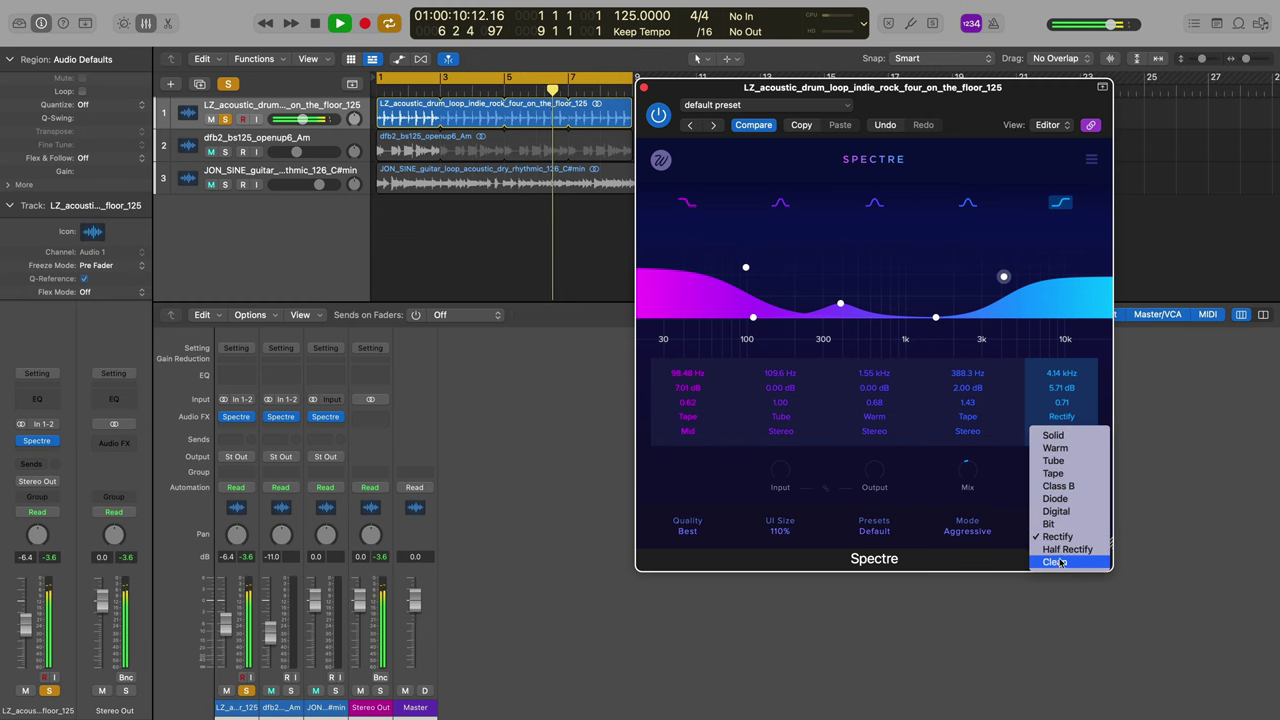
left_click(1057, 552)
left_click(1062, 417)
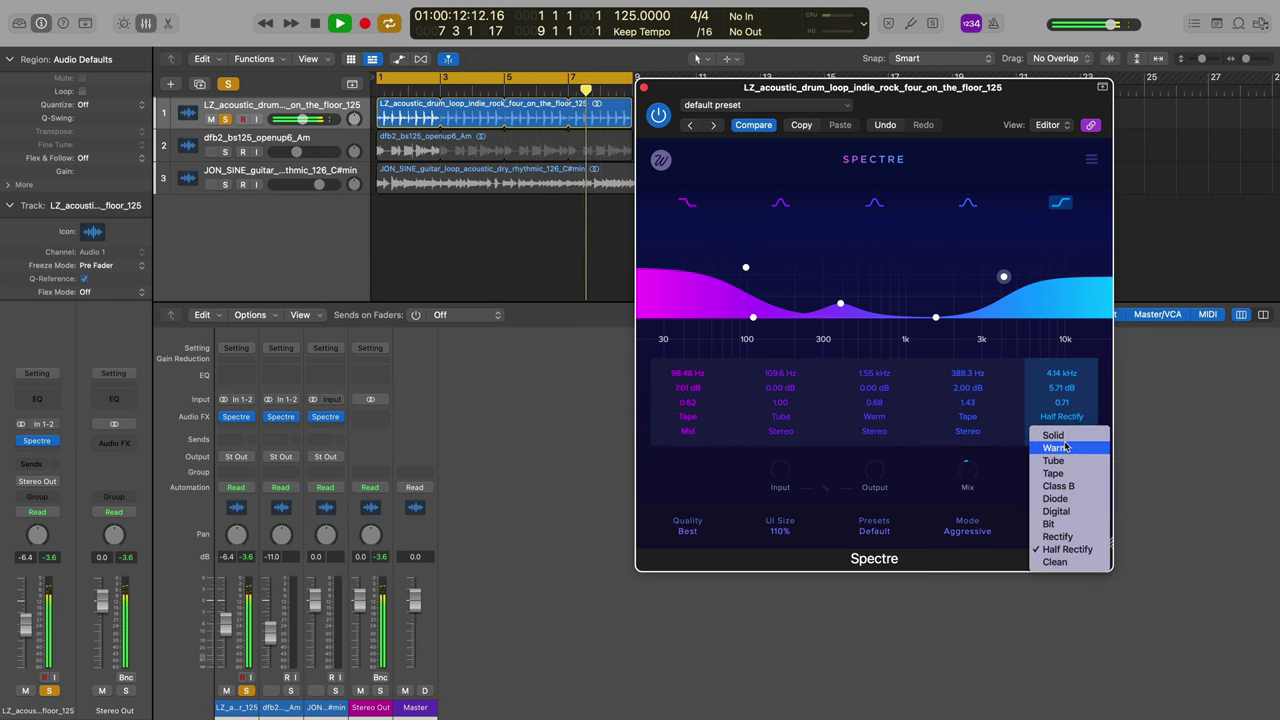
left_click(1058, 438)
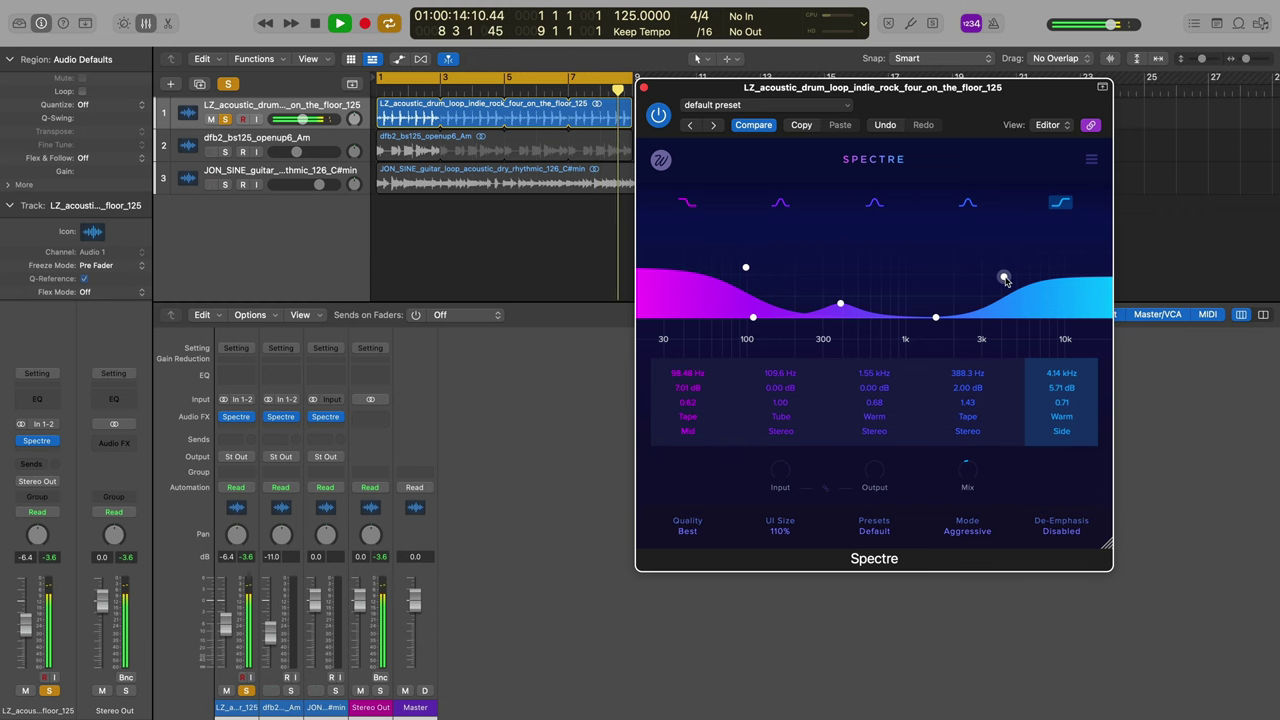
Play the drums with Spectre bypassed, switch it back on, and stop playback.
key("space")
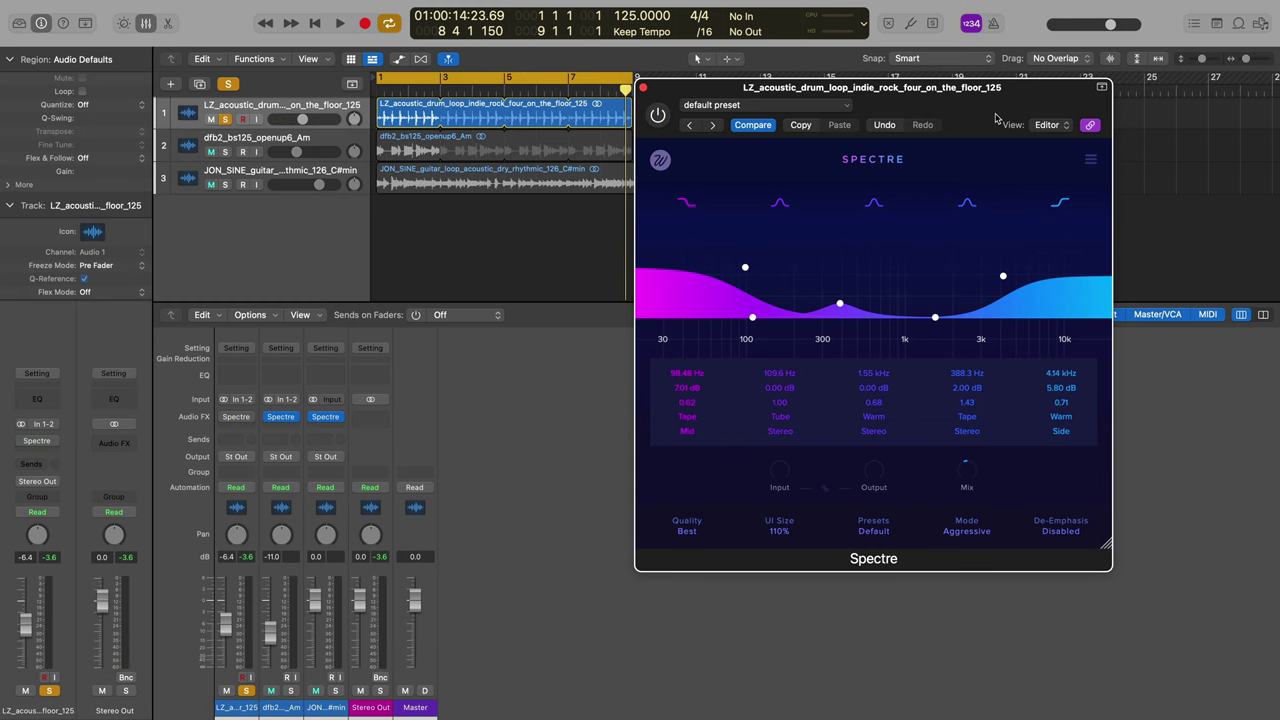
key("space")
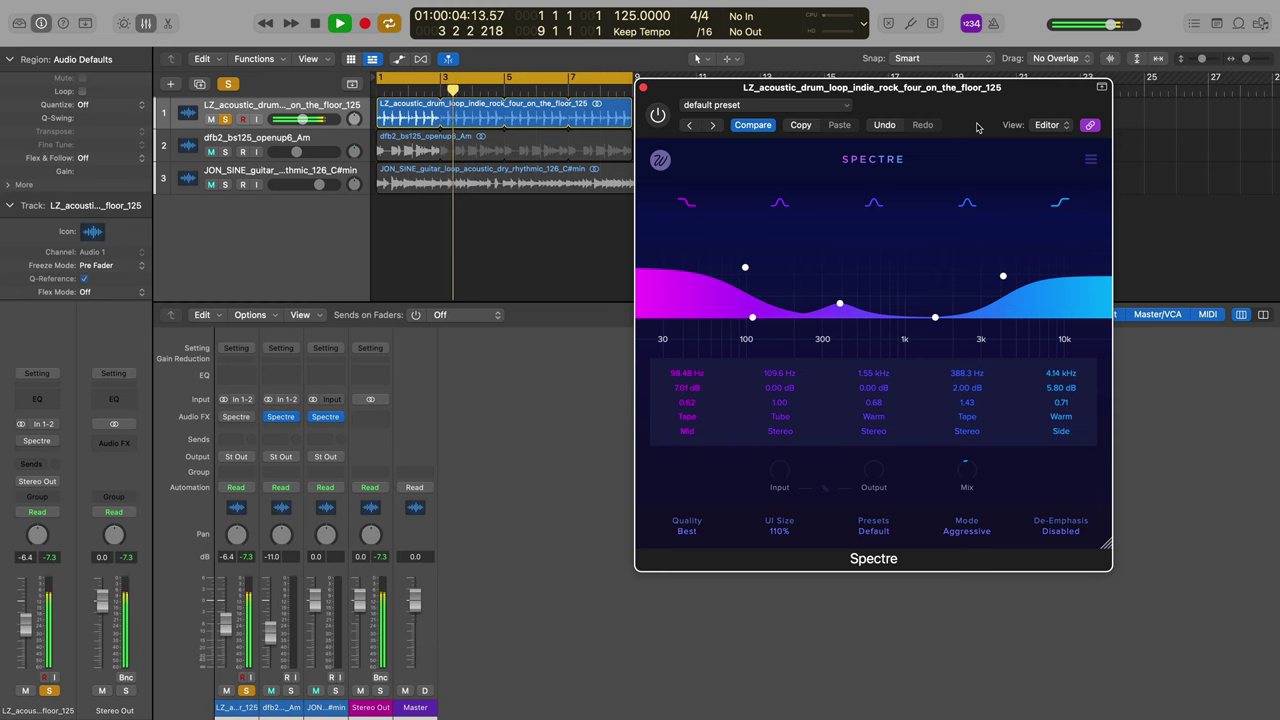
left_click(658, 116)
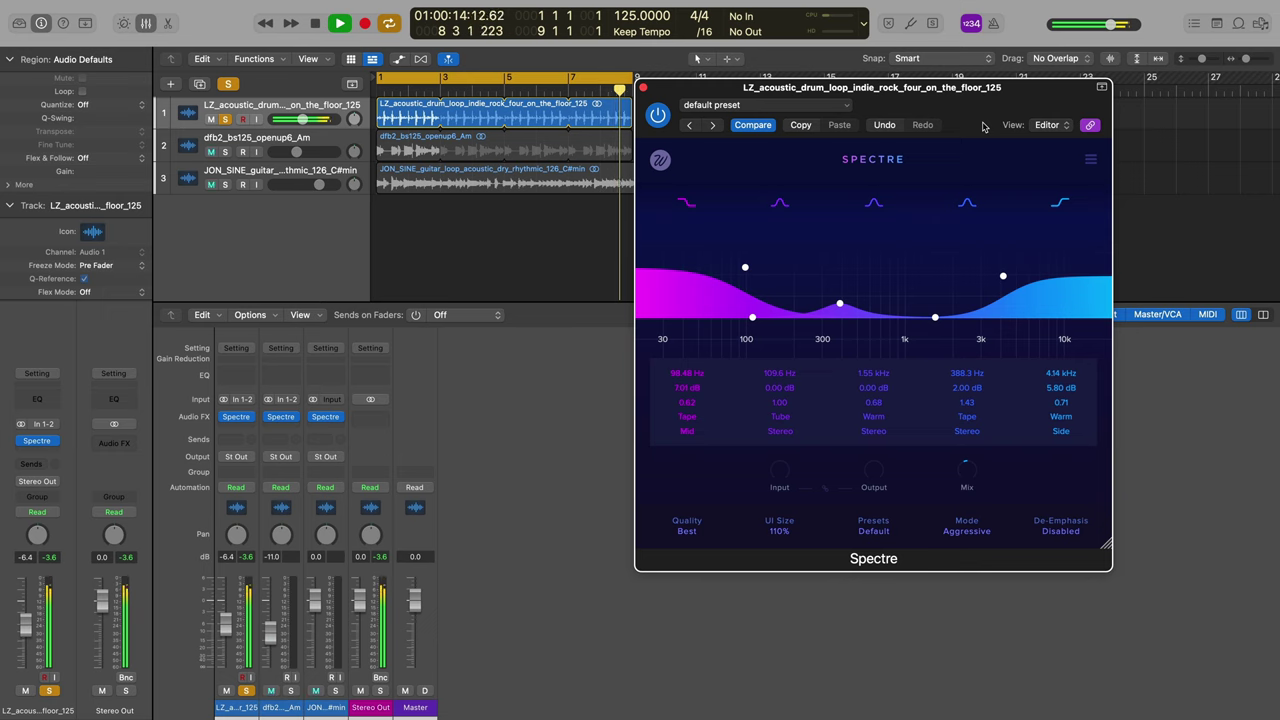
key("space")
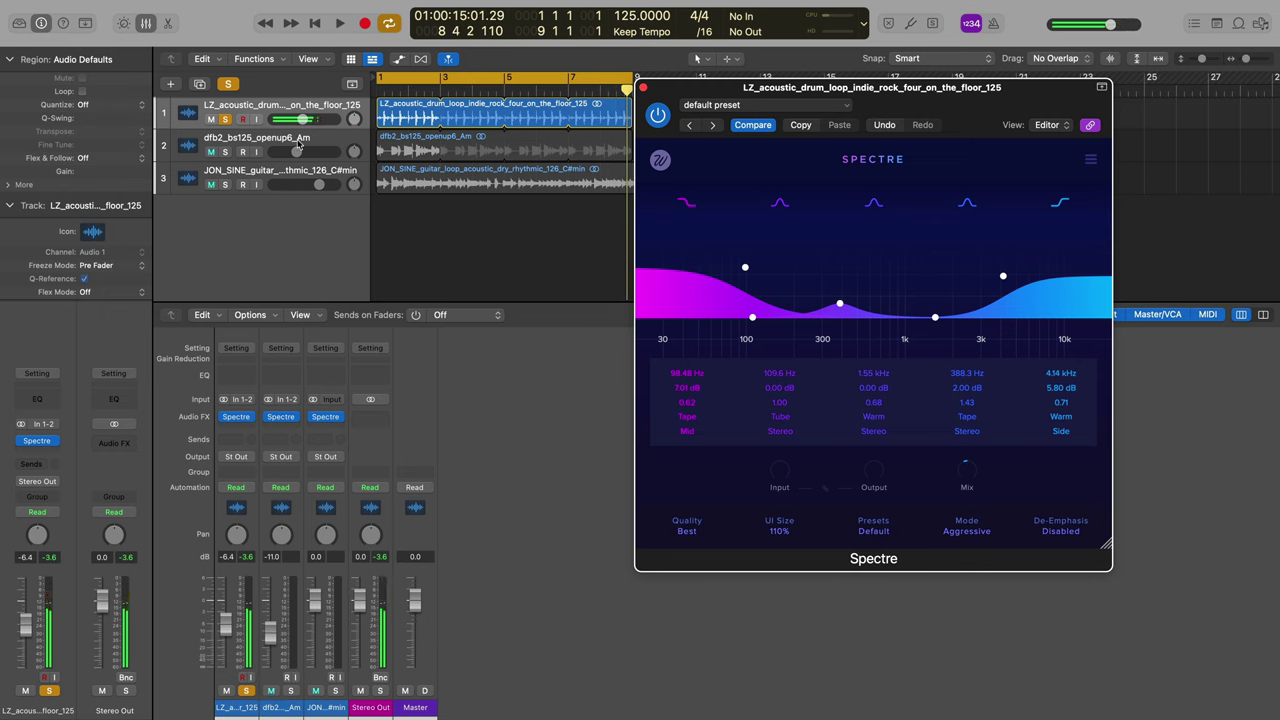
Solo and select the bass track to show its Spectre window.
left_click(224, 153)
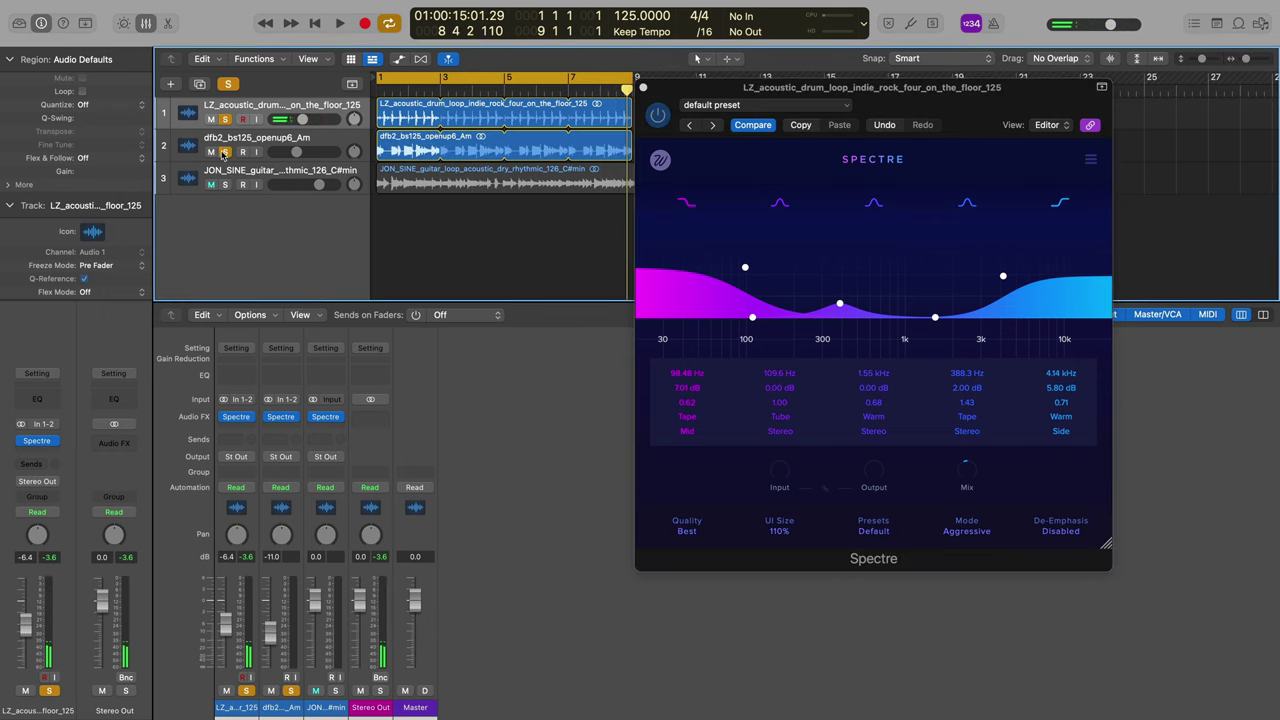
left_click(228, 140)
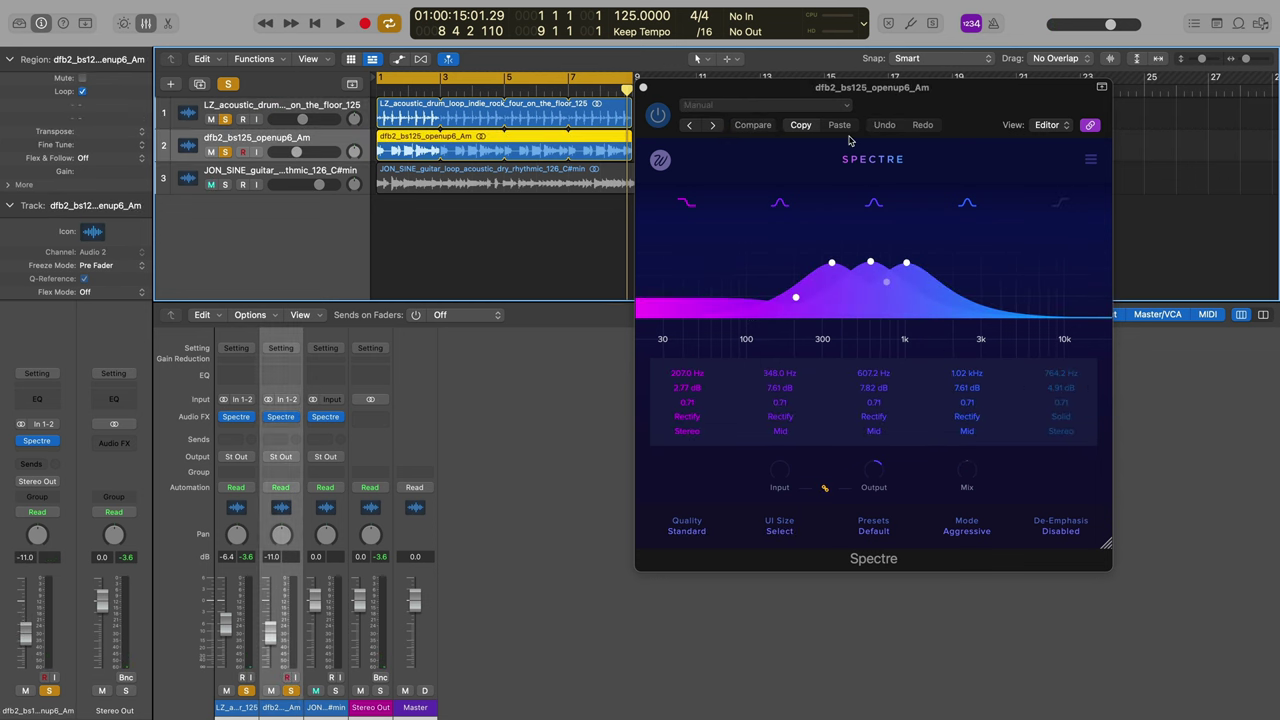
mouse_move(886, 92)
left_mouse_down()
mouse_move(937, 222)
mouse_move(902, 85)
mouse_move(886, 102)
left_mouse_up()
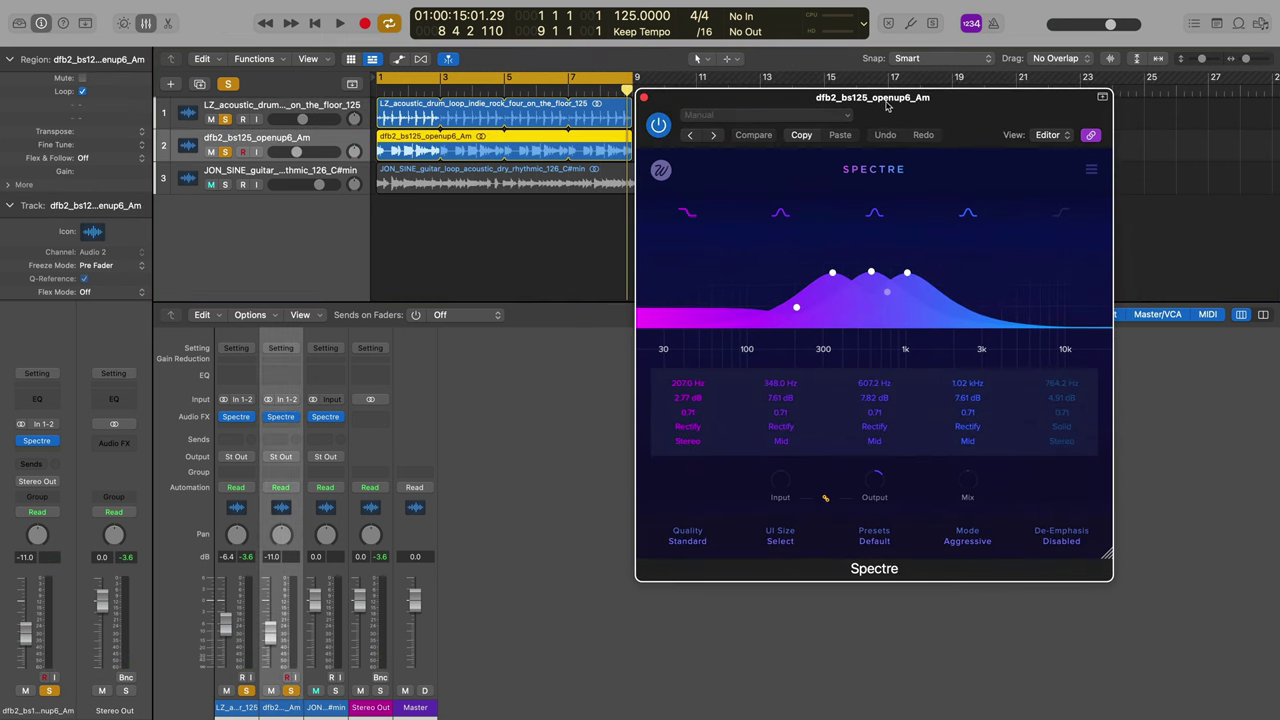
Compare the bass with Spectre bypassed and active, then enable the fifth high-shelf band.
left_click(657, 127)
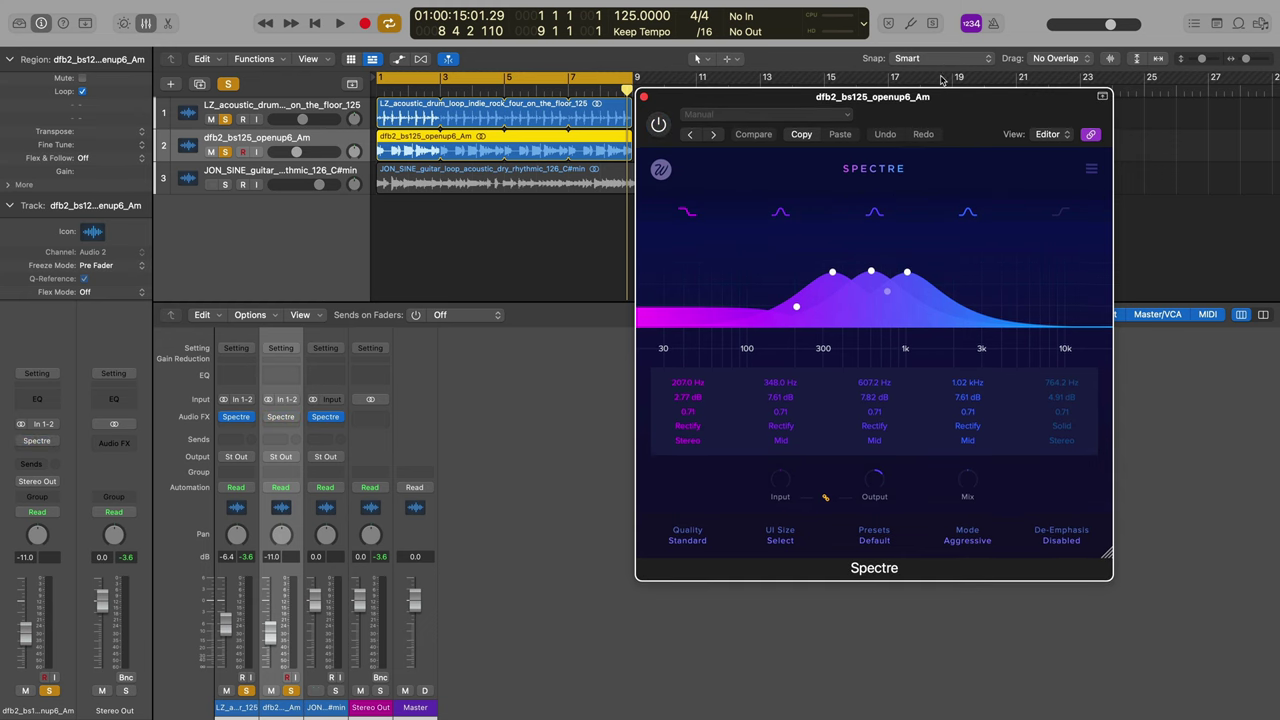
key("space")
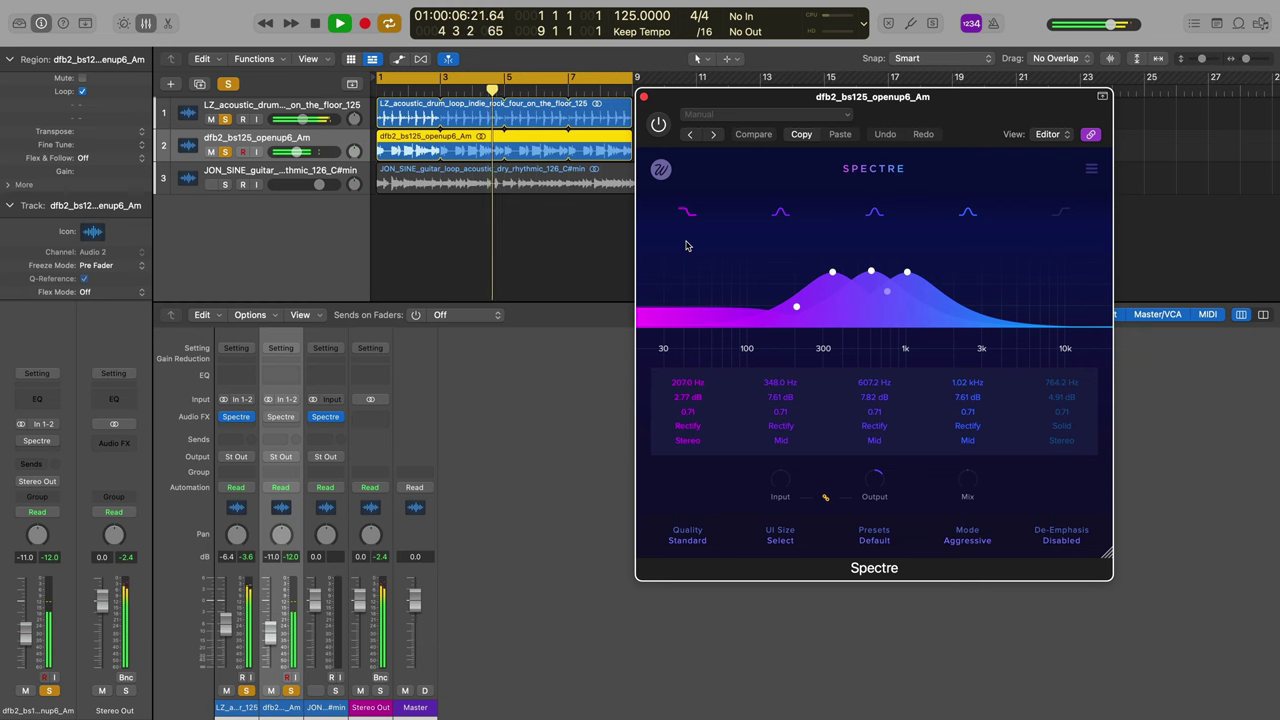
key("space")
left_click(657, 123)
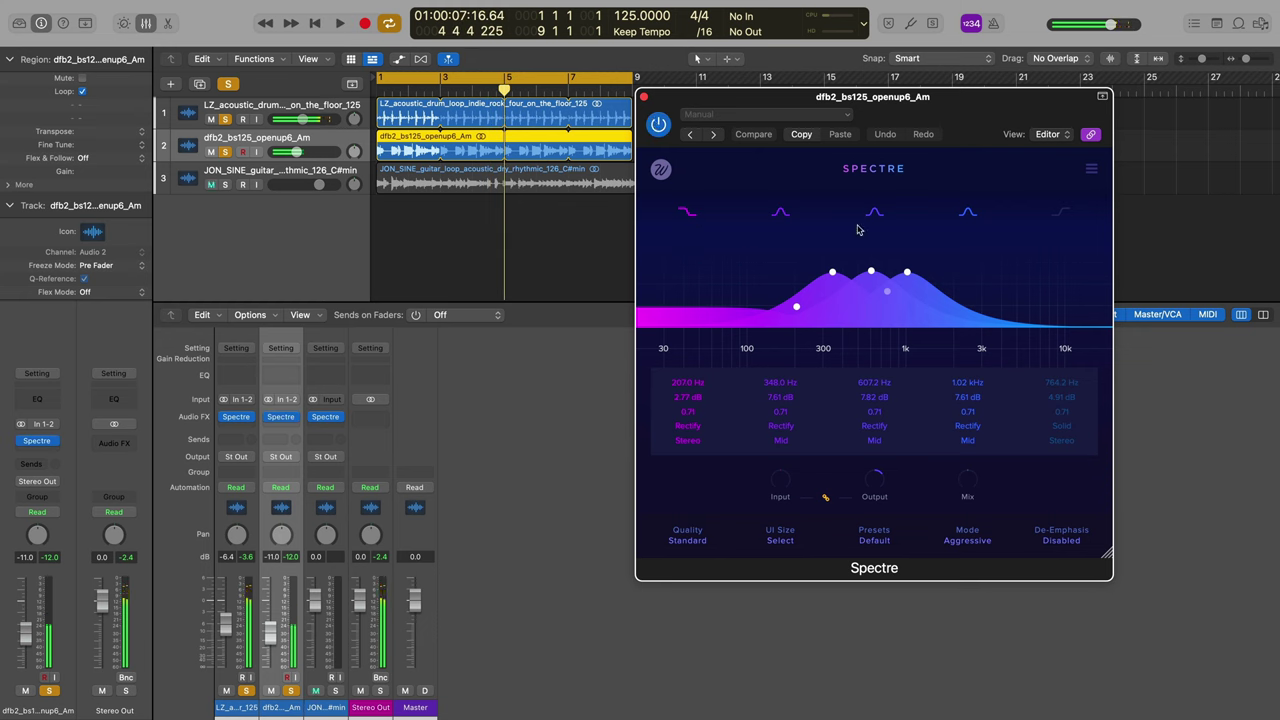
key("space")
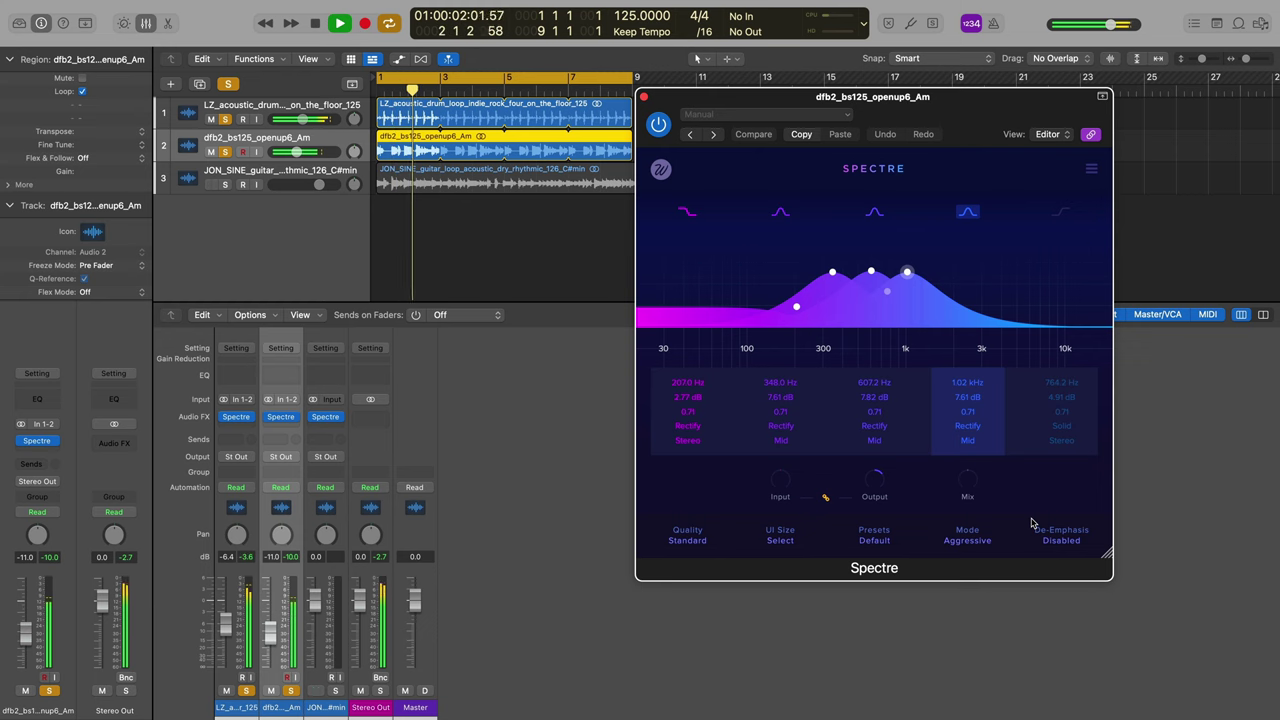
left_click(1060, 214)
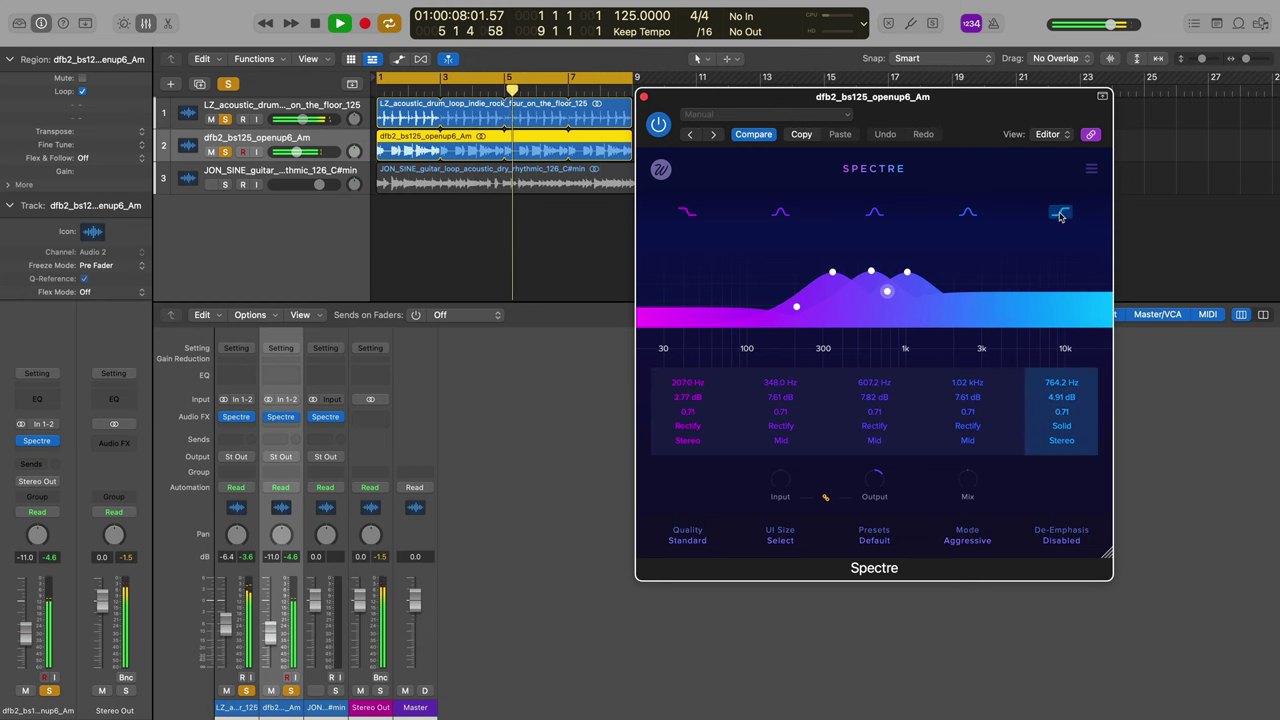
Move the bass Spectre's high shelf to 3.13 kHz and give it Tube saturation.
left_click_drag(887, 291, 982, 281)
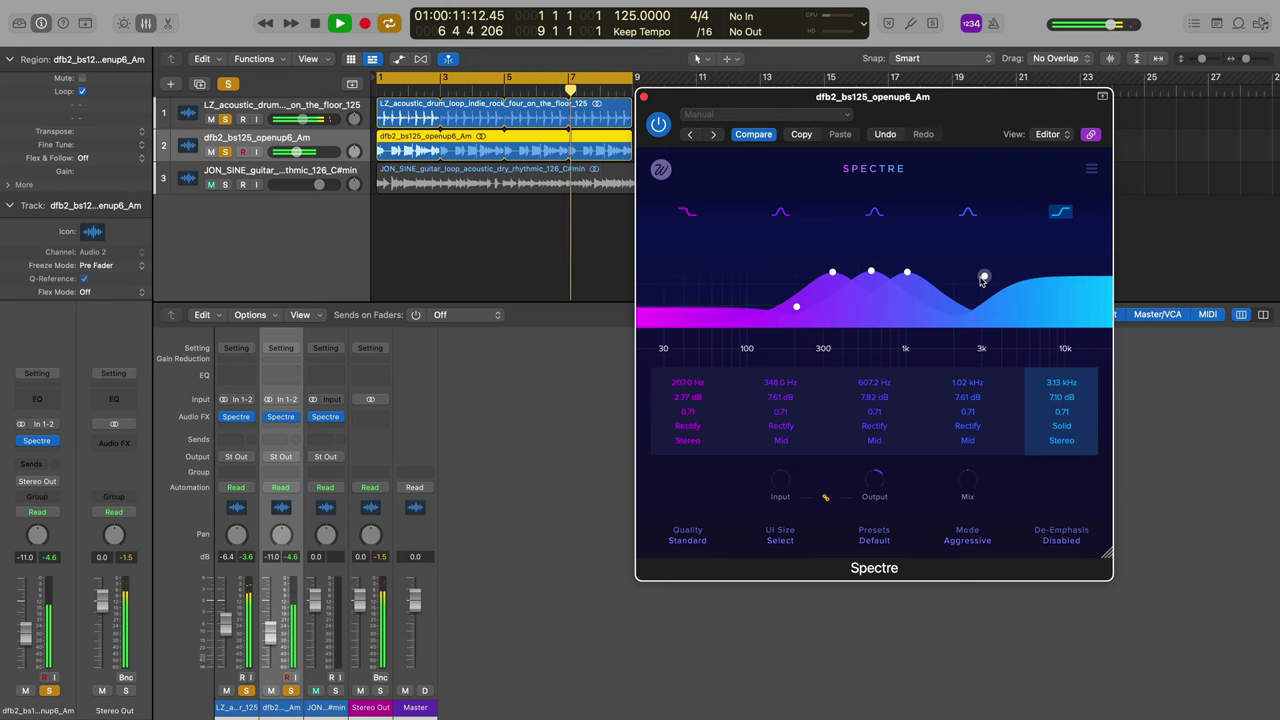
left_click(1061, 425)
left_click(1053, 471)
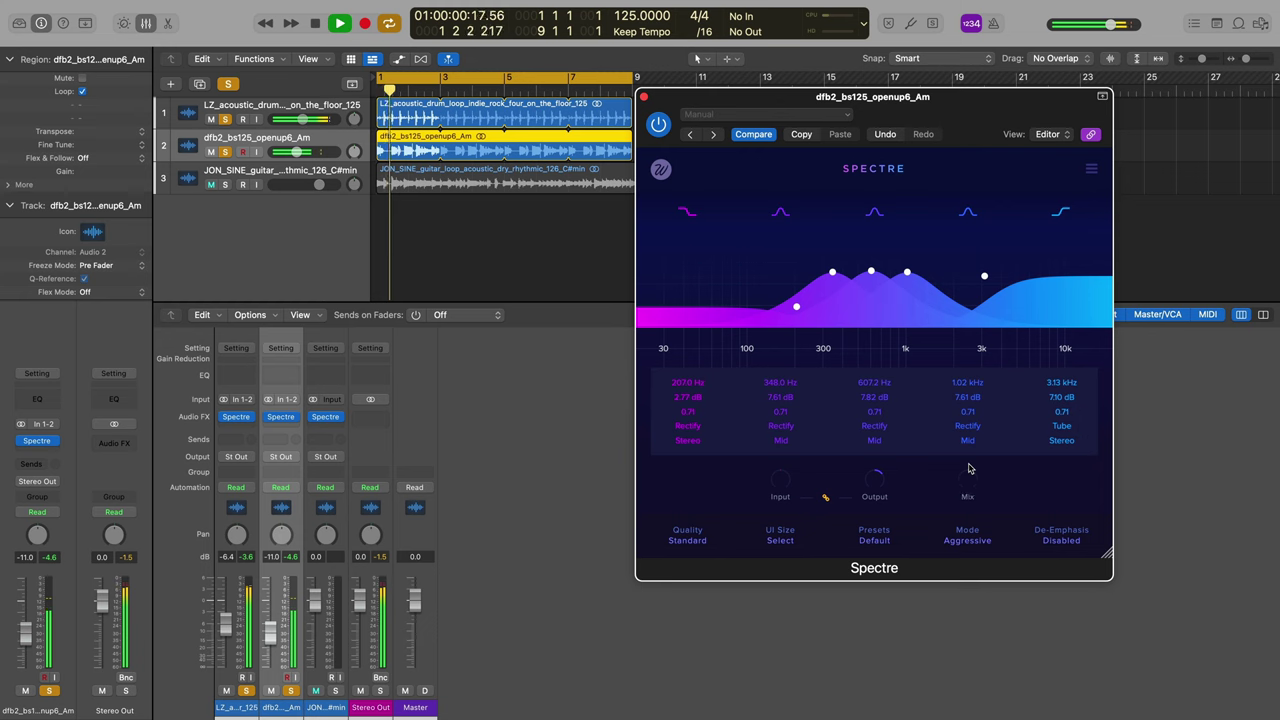
Start adjusting the Spectre mix while the bass plays, and mute the drum track.
left_click_drag(970, 474, 971, 480)
key("space")
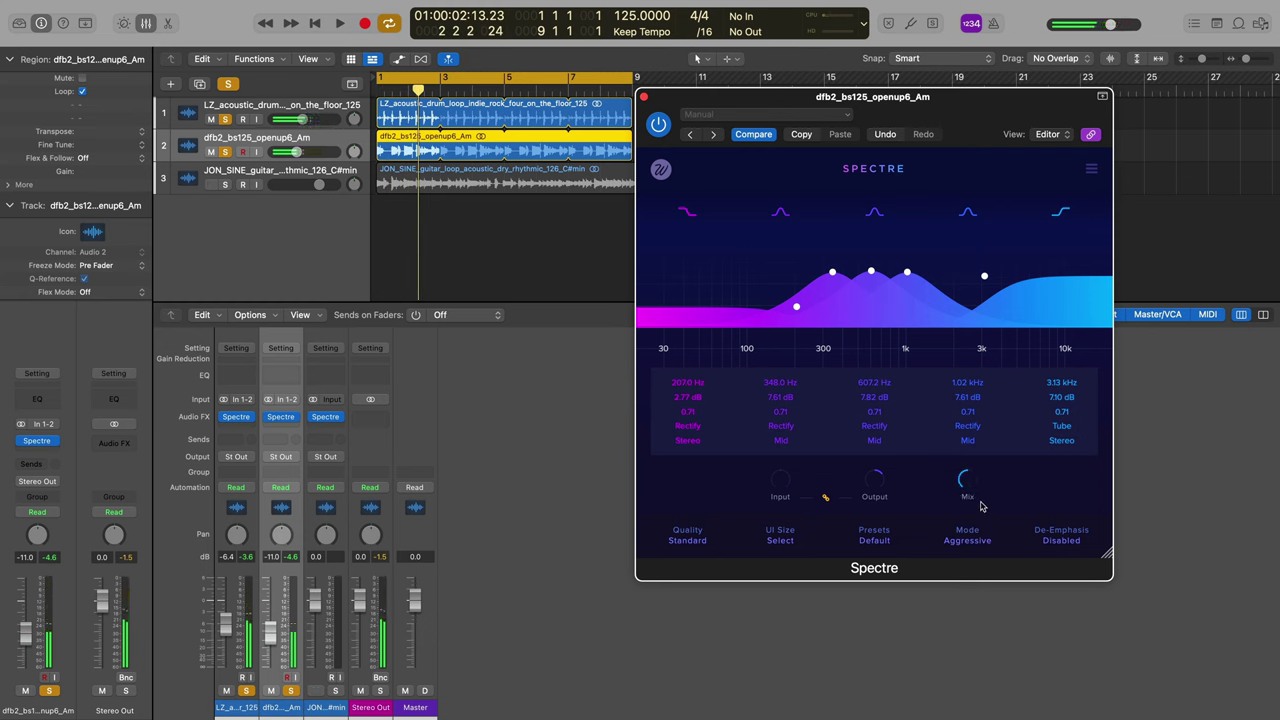
key("space")
mouse_move(963, 495)
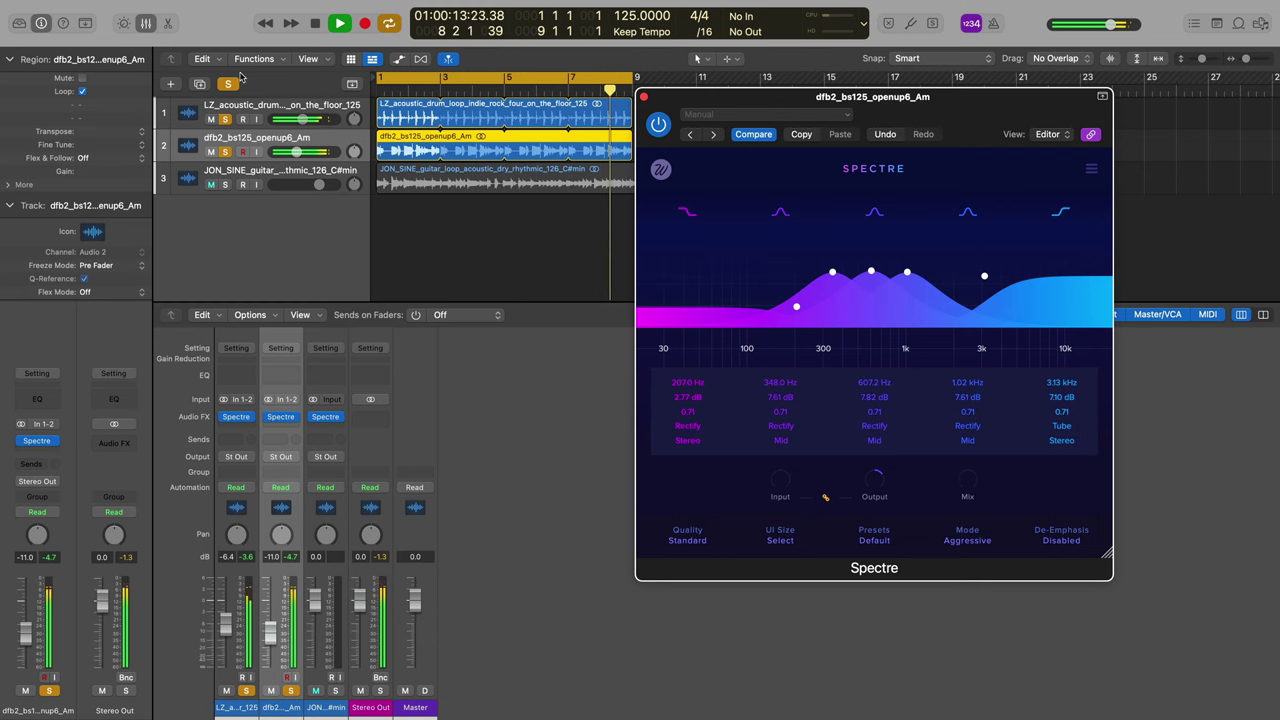
left_click(211, 119)
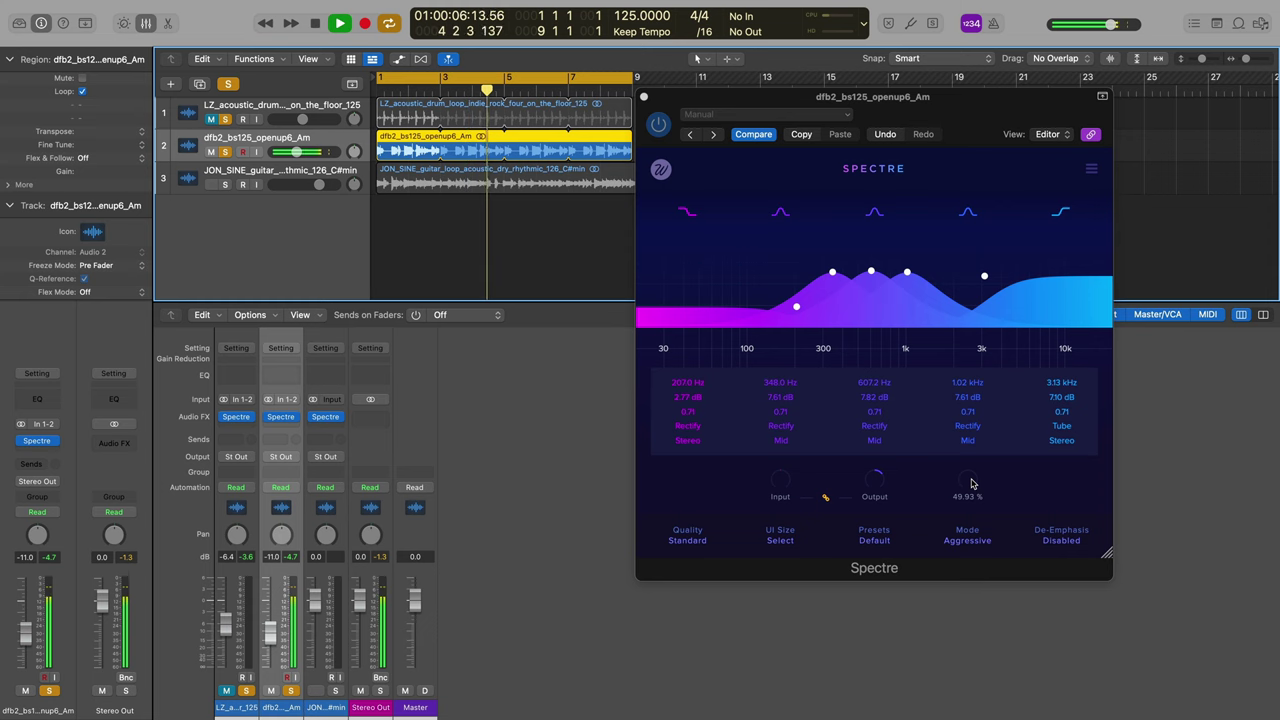
Set the mix near 50%, then move band one to 134.9 Hz with a 4.93 dB boost.
left_click_drag(971, 485, 969, 487)
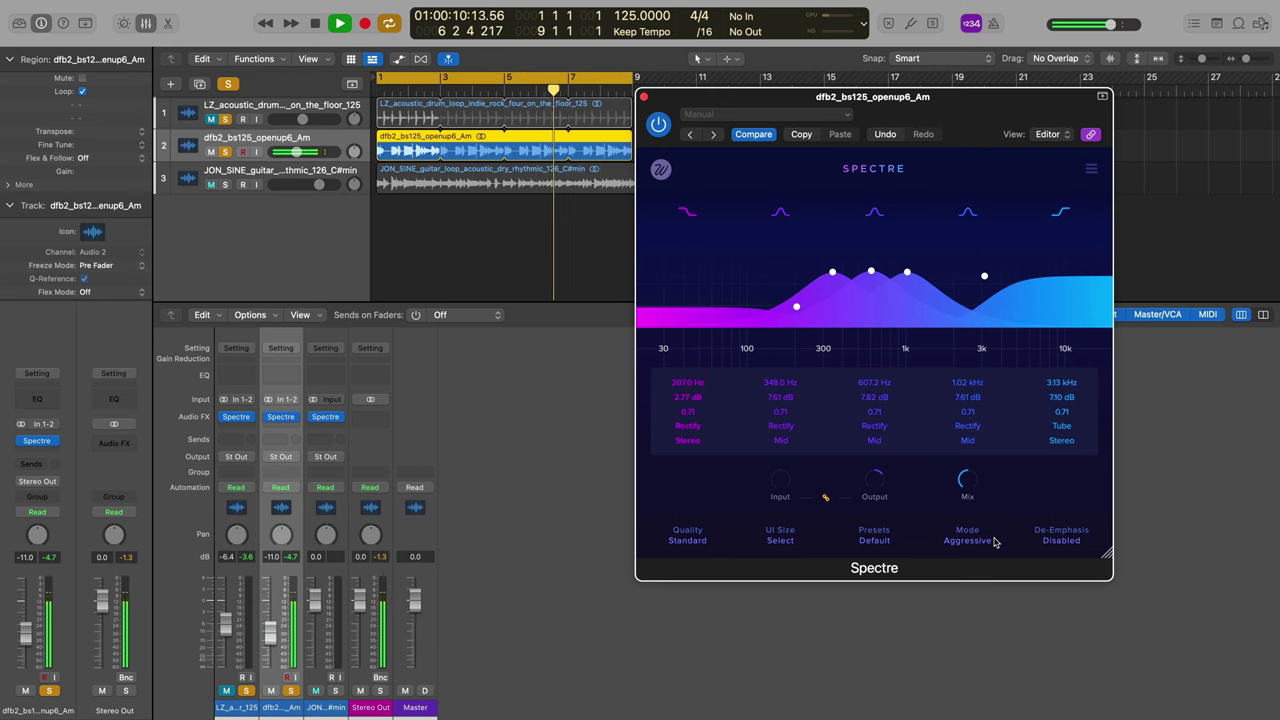
mouse_move(968, 487)
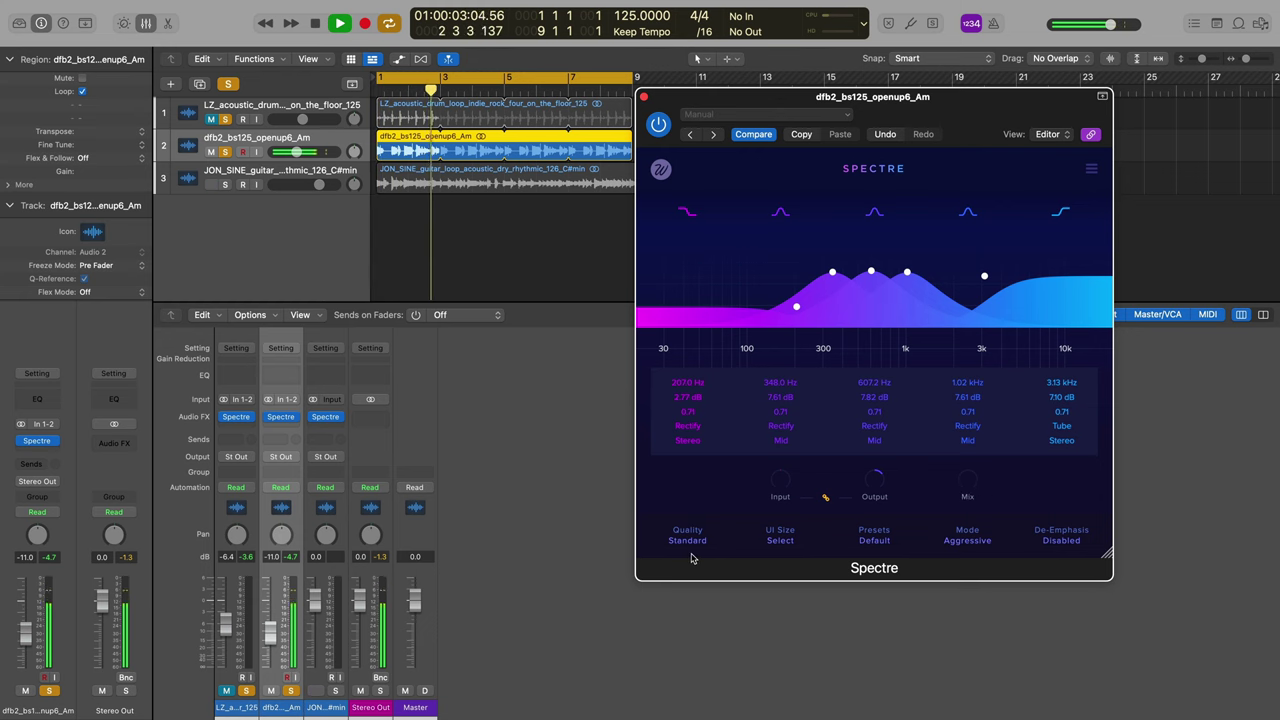
key("space")
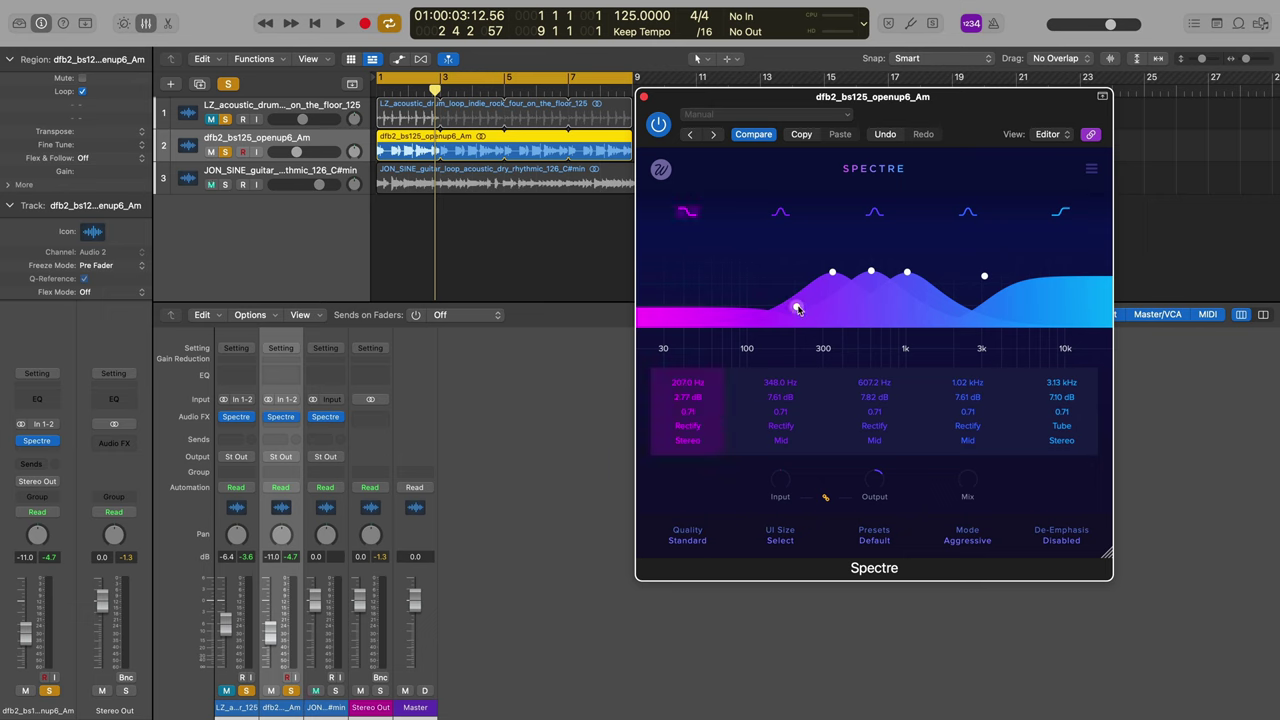
left_click_drag(797, 307, 768, 296)
Turn the bass Spectre mix fully down, then unmute the drums and mute the bass track.
left_click(883, 542)
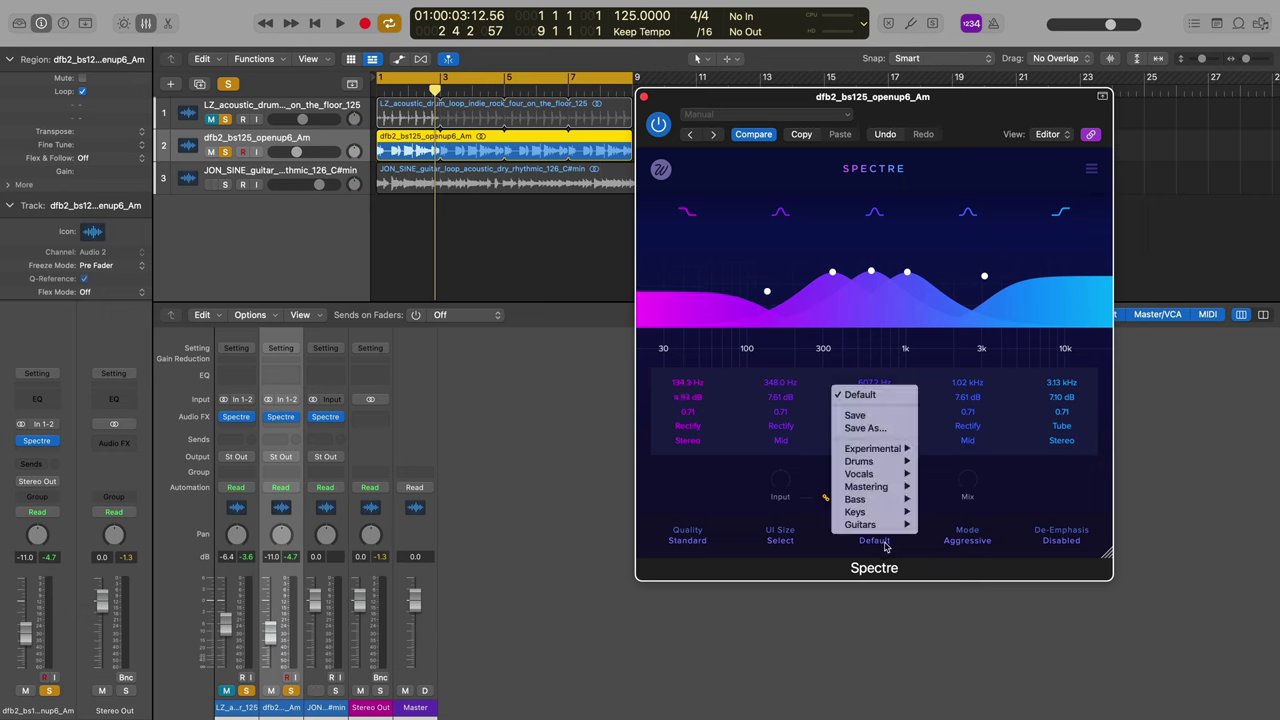
left_click(662, 491)
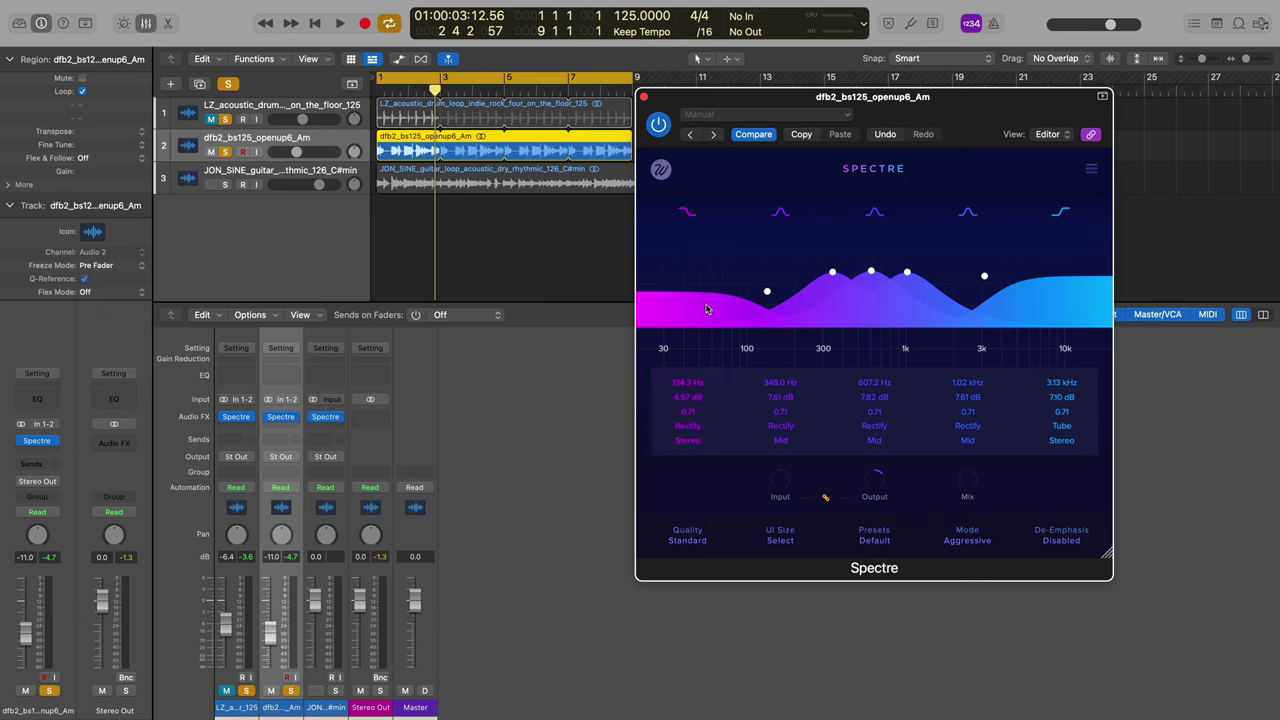
left_click_drag(957, 561, 955, 662)
left_click(204, 124)
left_click(211, 152)
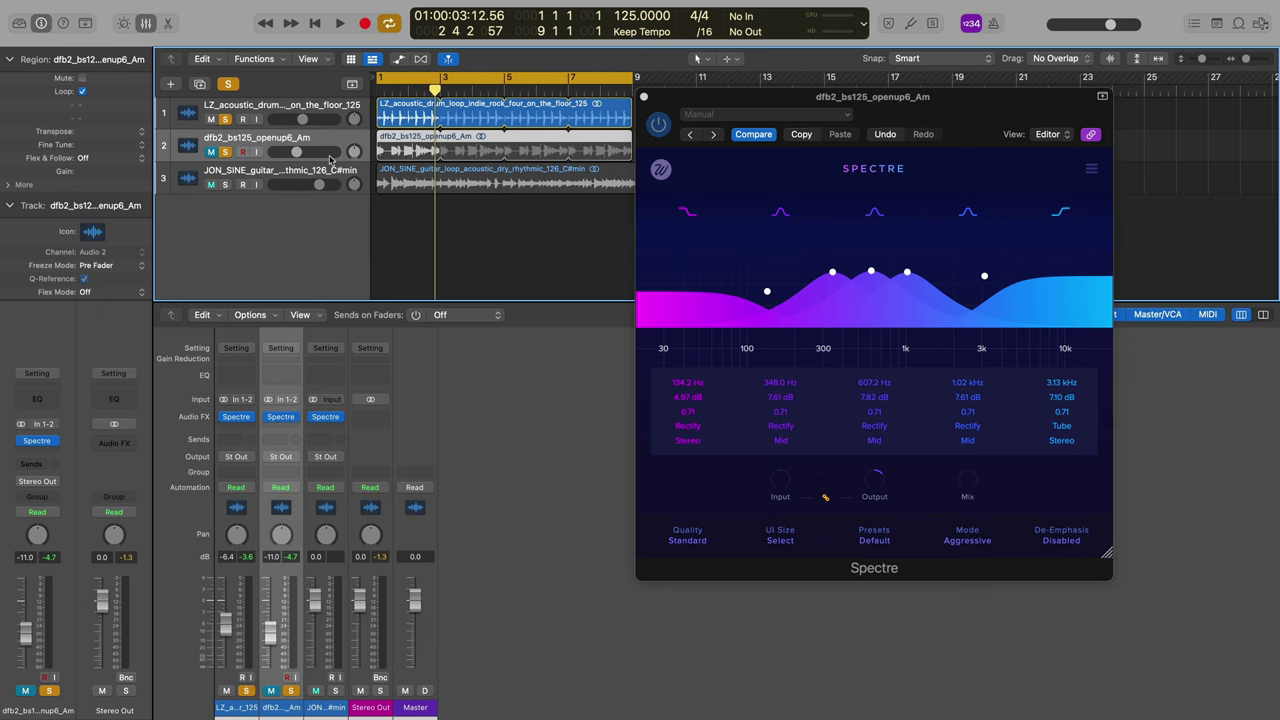
Unsolo bass and drums, solo the acoustic guitar track, and bypass its Spectre.
left_click(225, 152)
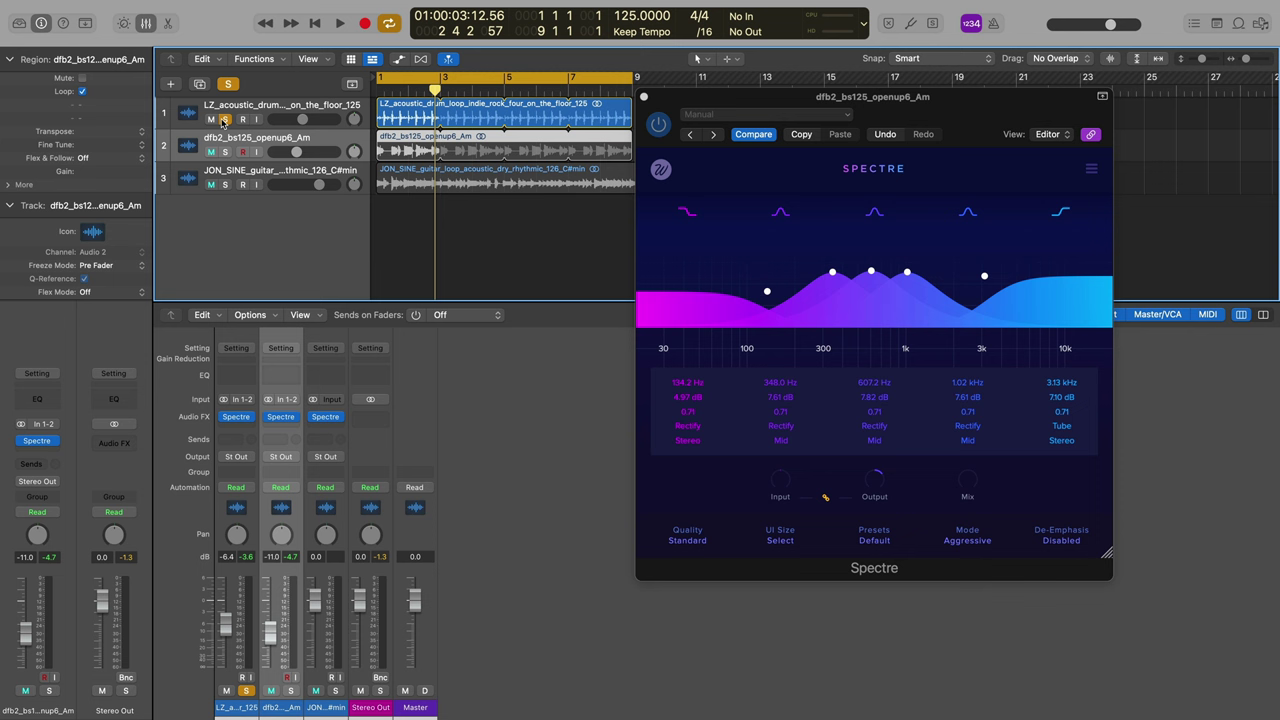
left_click(225, 119)
left_click(235, 170)
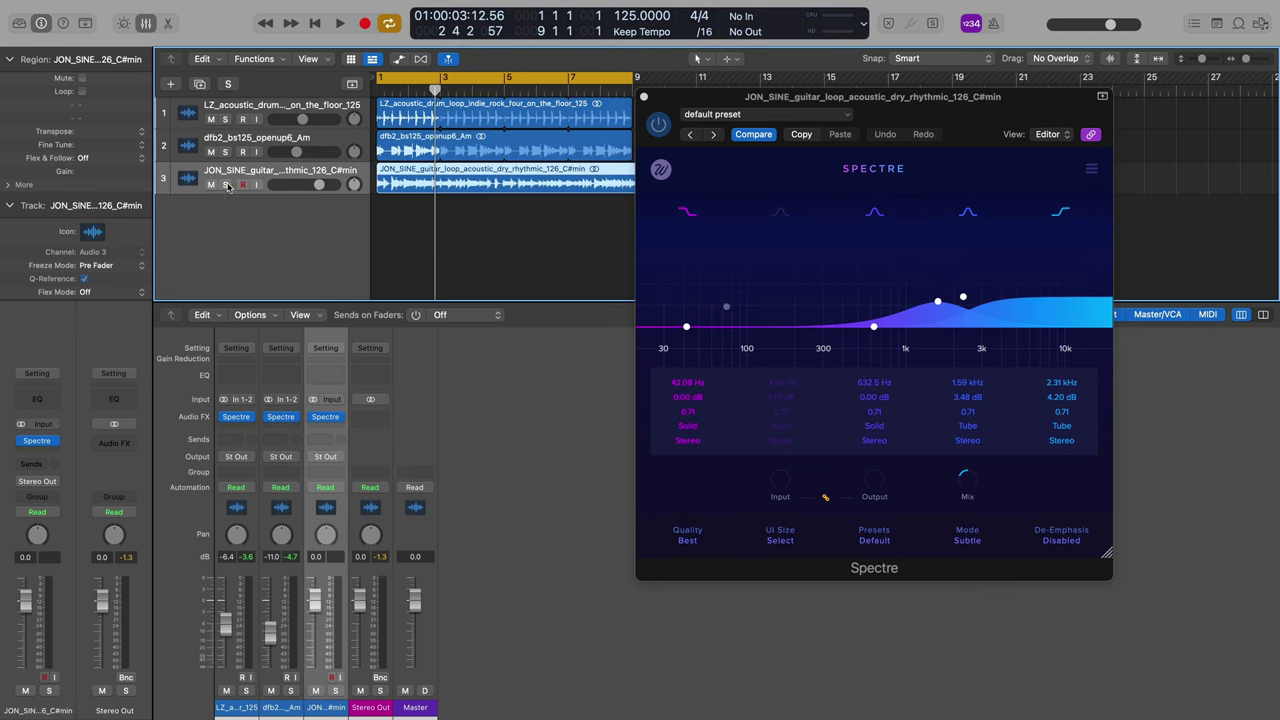
left_click(226, 185)
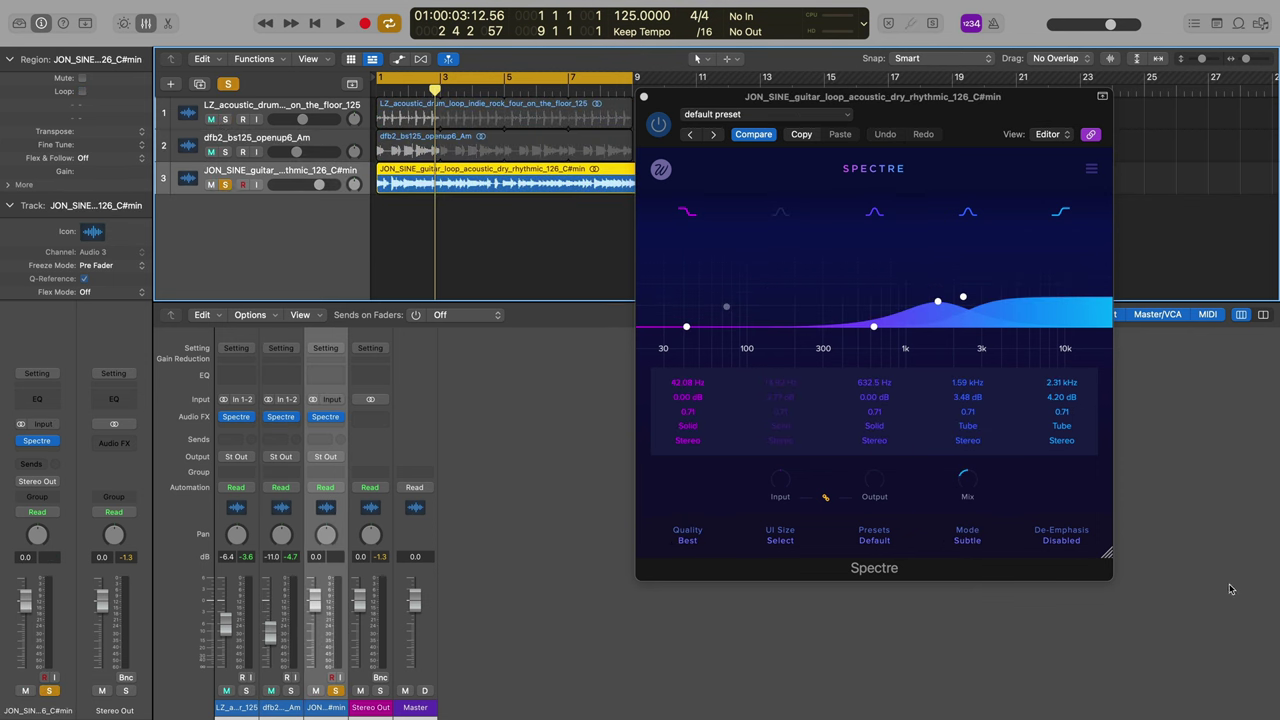
left_click(652, 128)
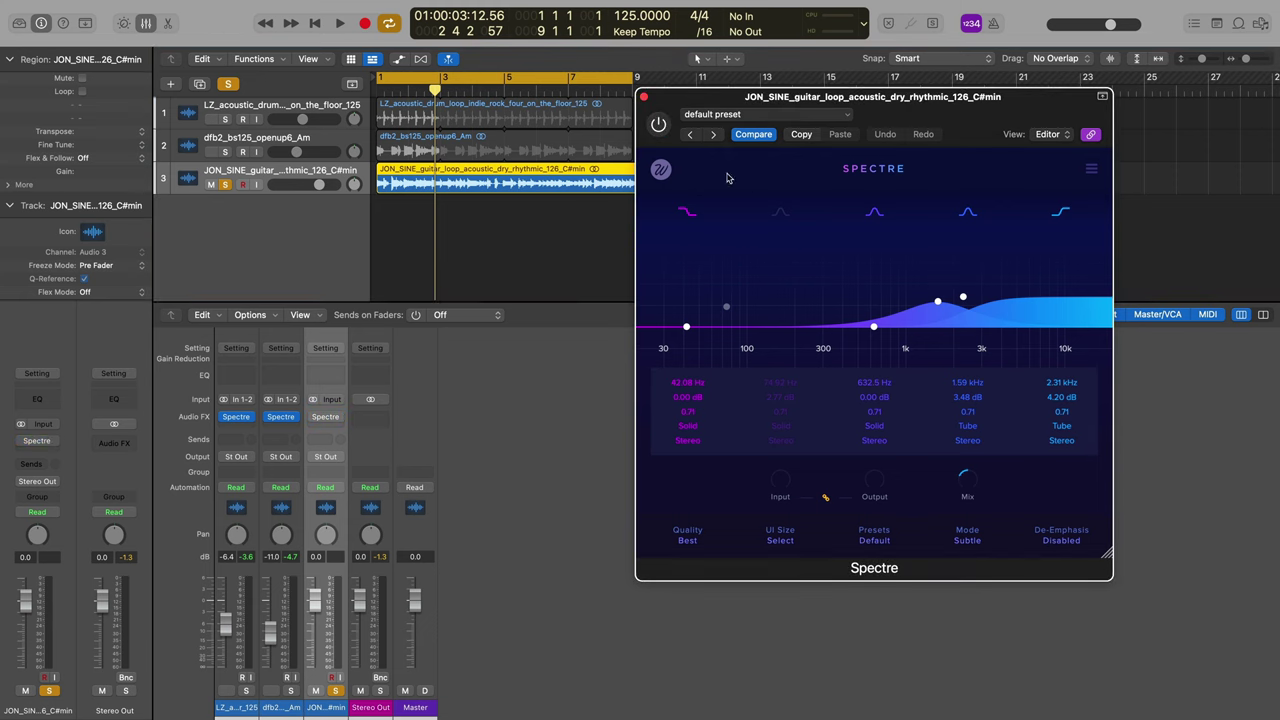
Select the guitar Spectre's fifth band, audition it, and shorten the cycle to end at bar 5.
left_click(1060, 211)
key("space")
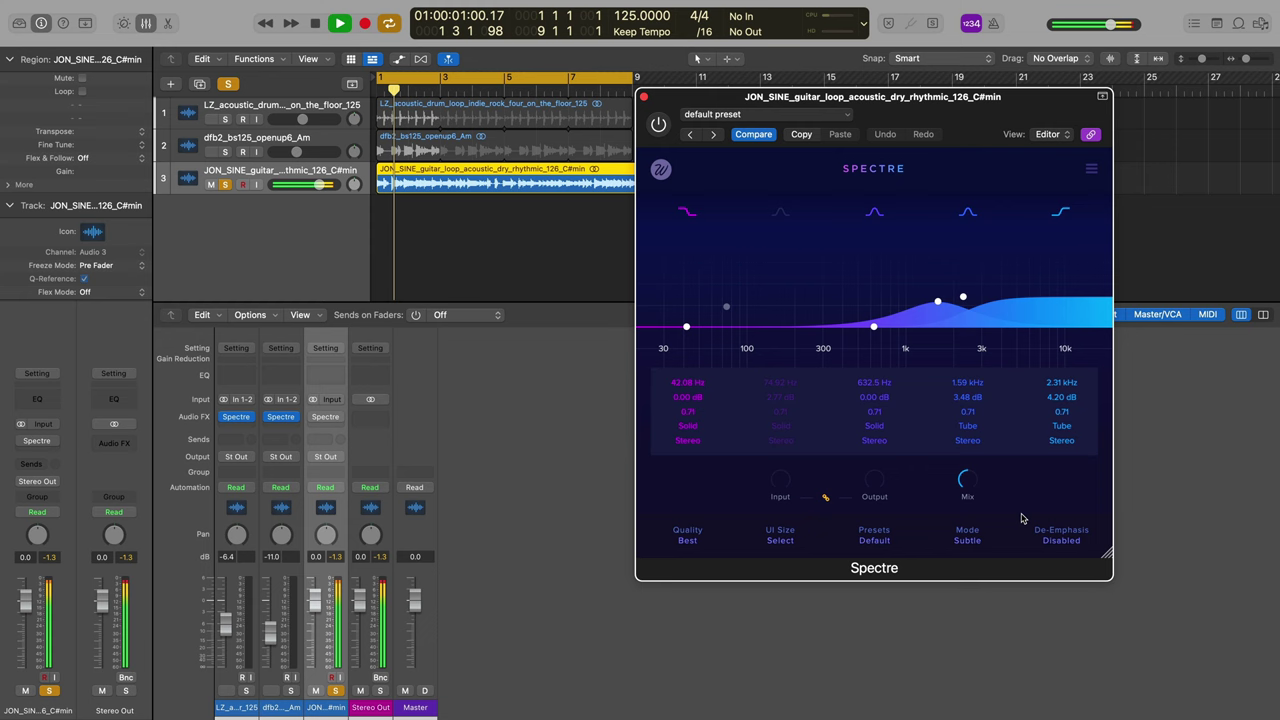
mouse_move(966, 495)
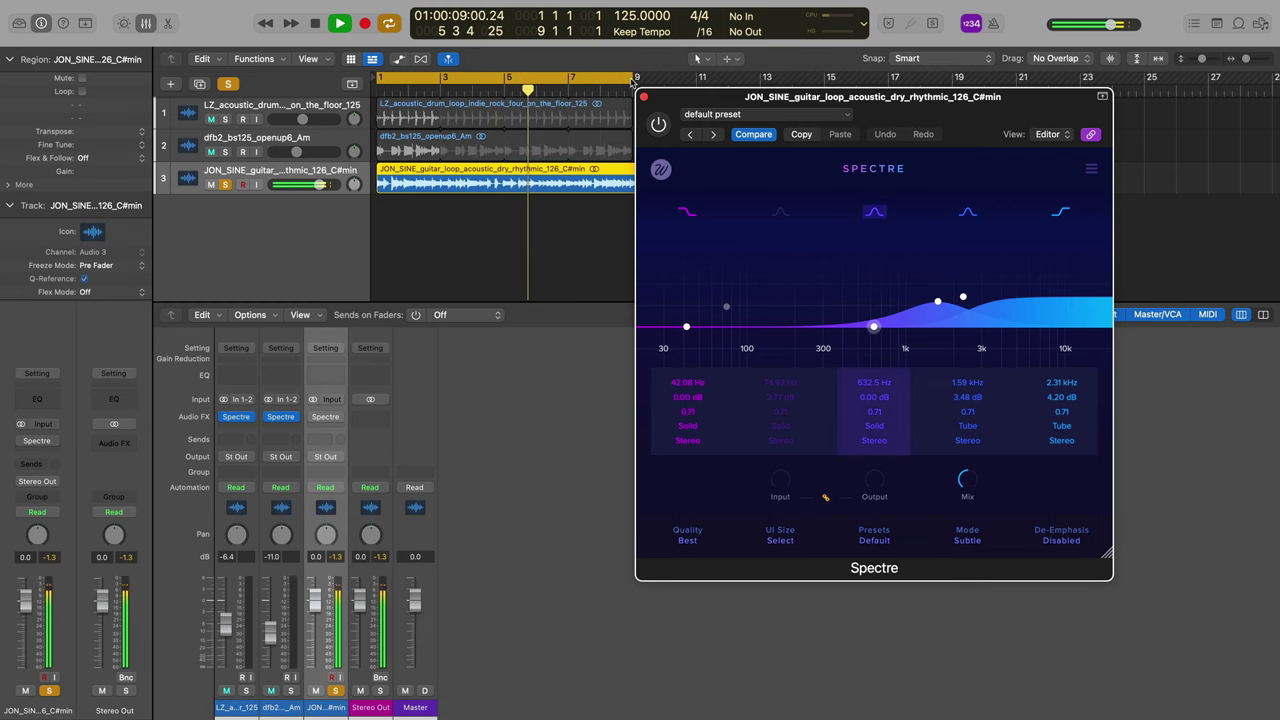
key("space")
left_click_drag(636, 78, 508, 78)
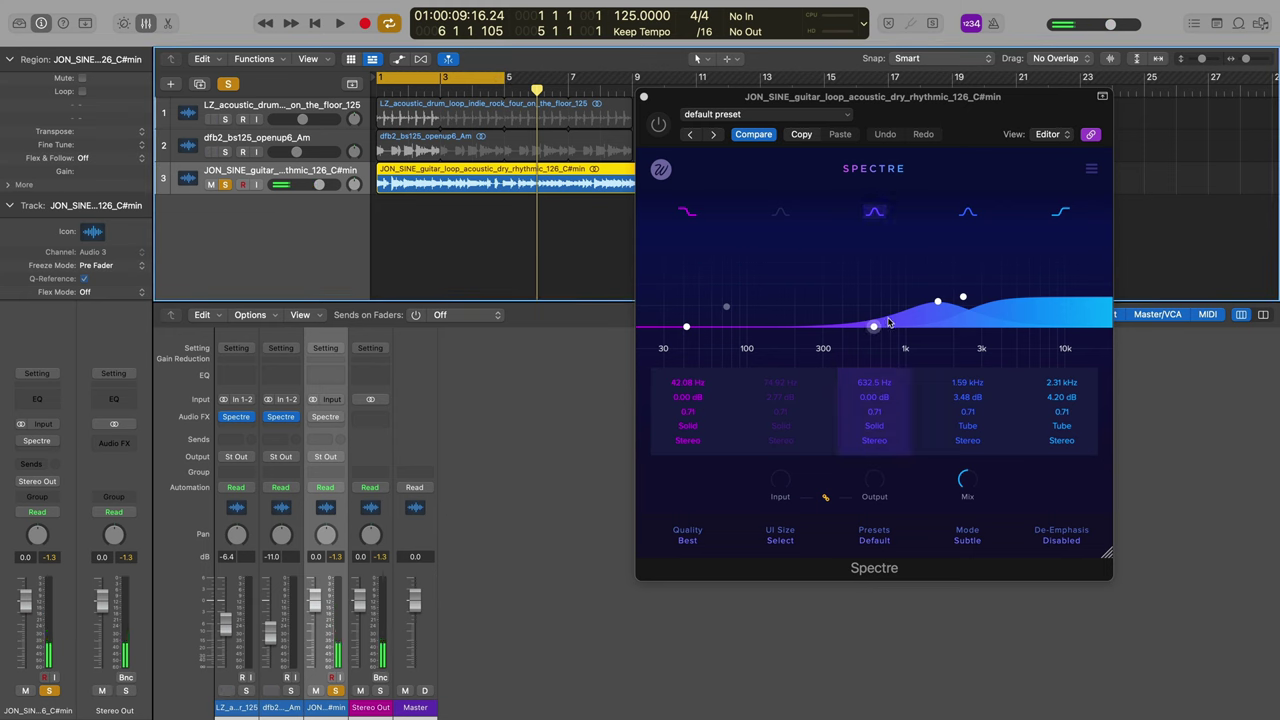
left_click(937, 304)
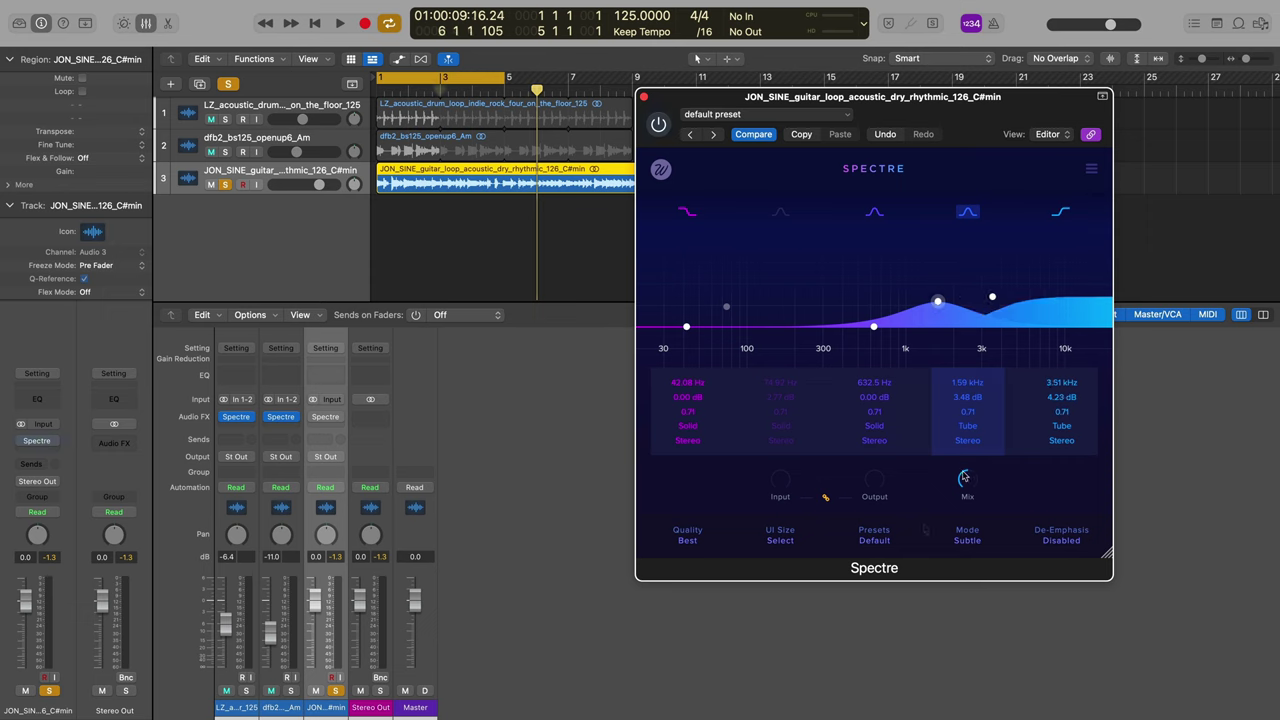
key("Return")
Audition the guitar and bring Spectre's mix down from about 48% to 27%.
key("space")
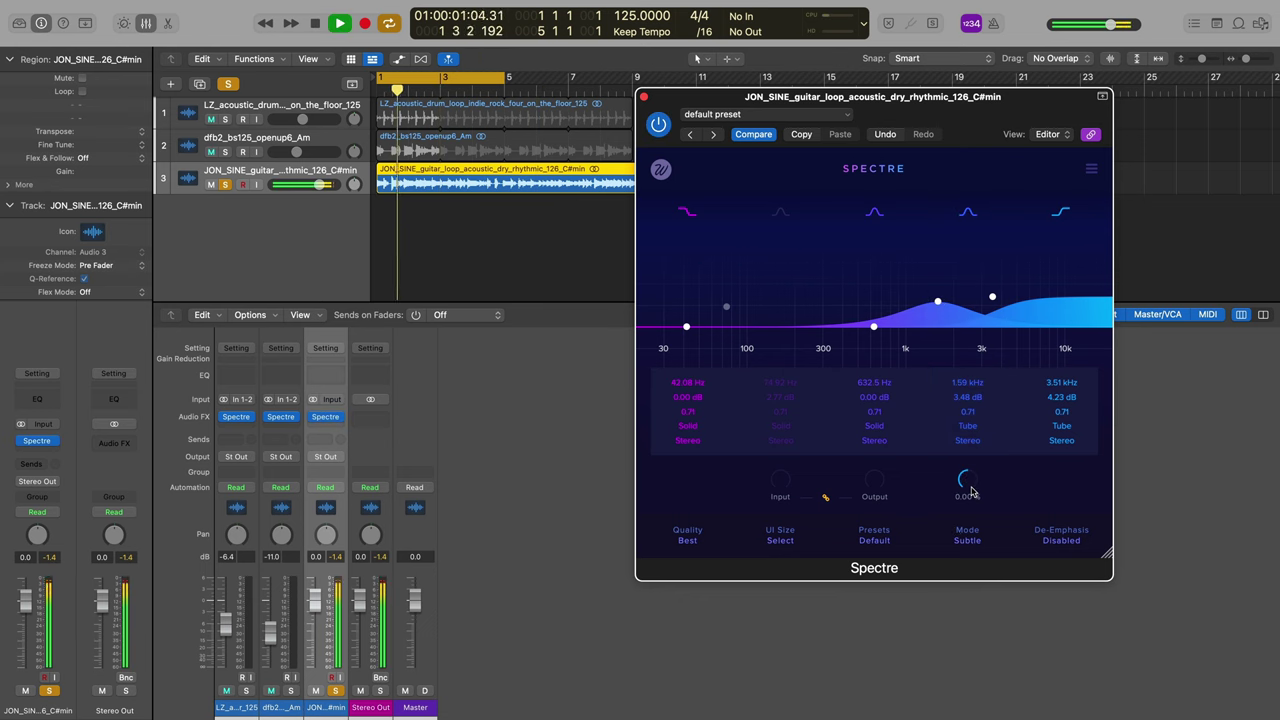
left_click_drag(970, 490, 984, 425)
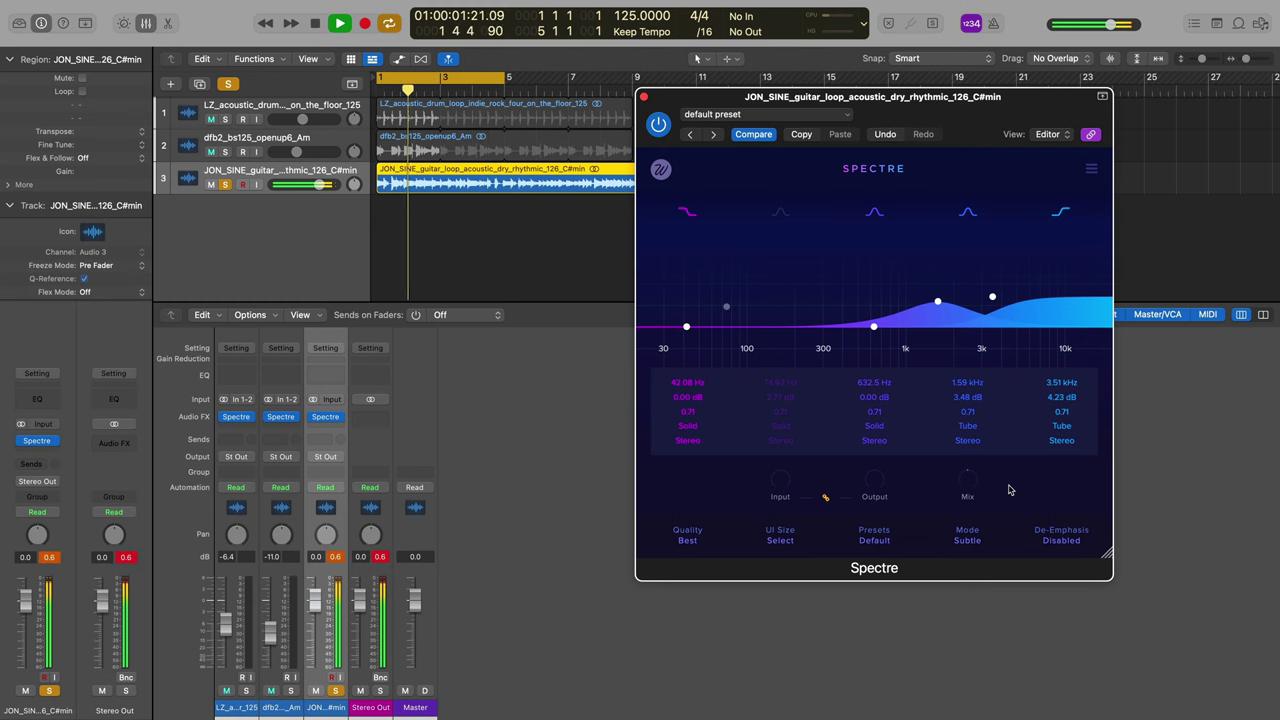
key("space")
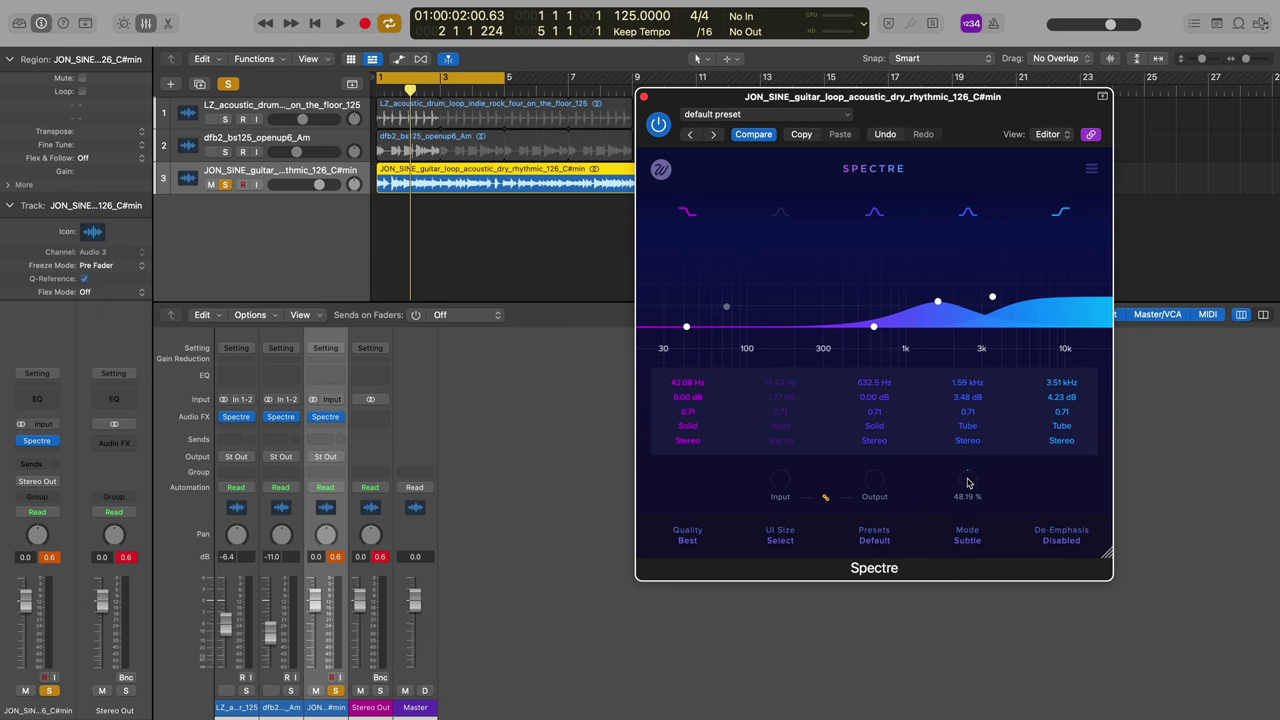
key("space")
left_click_drag(967, 483, 960, 525)
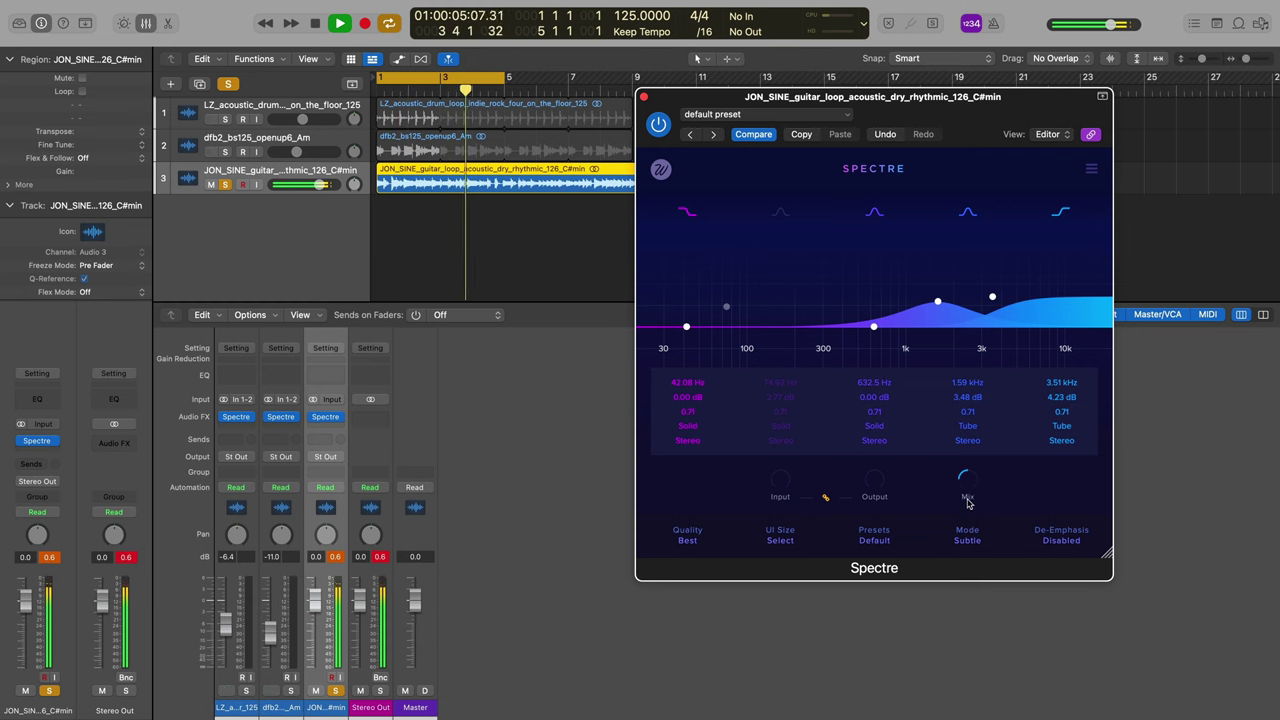
key("space")
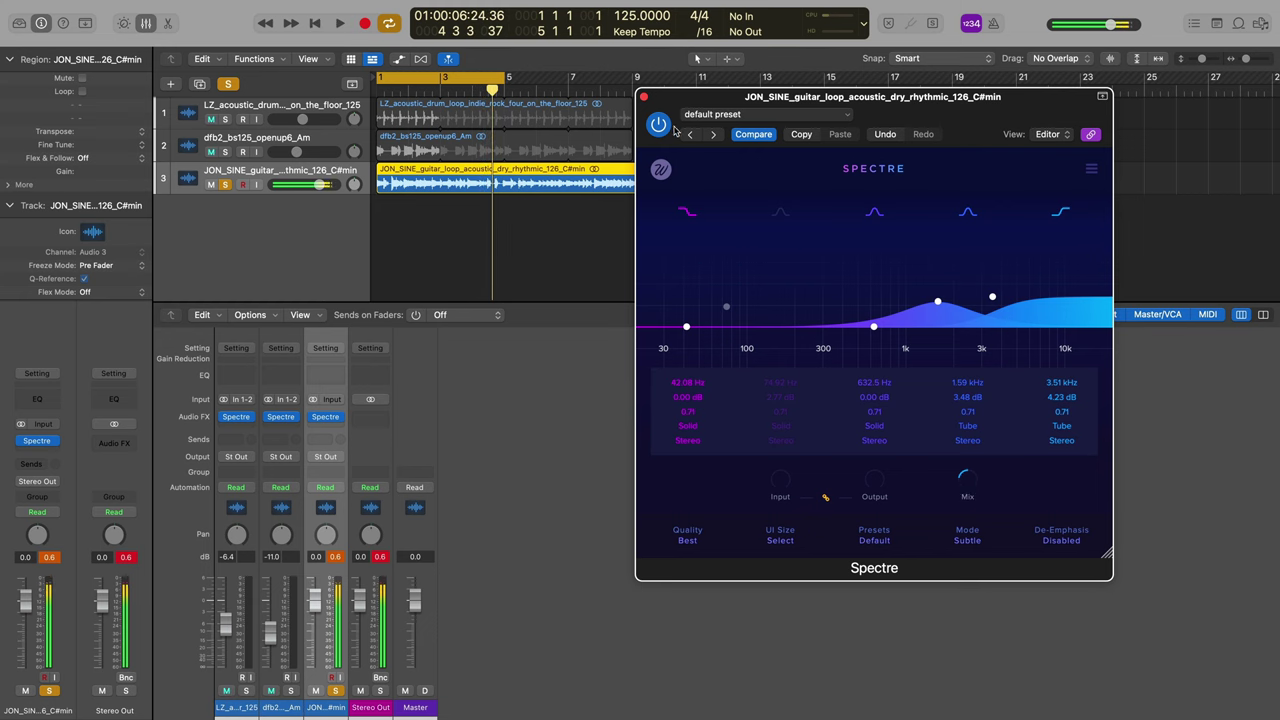
key("space")
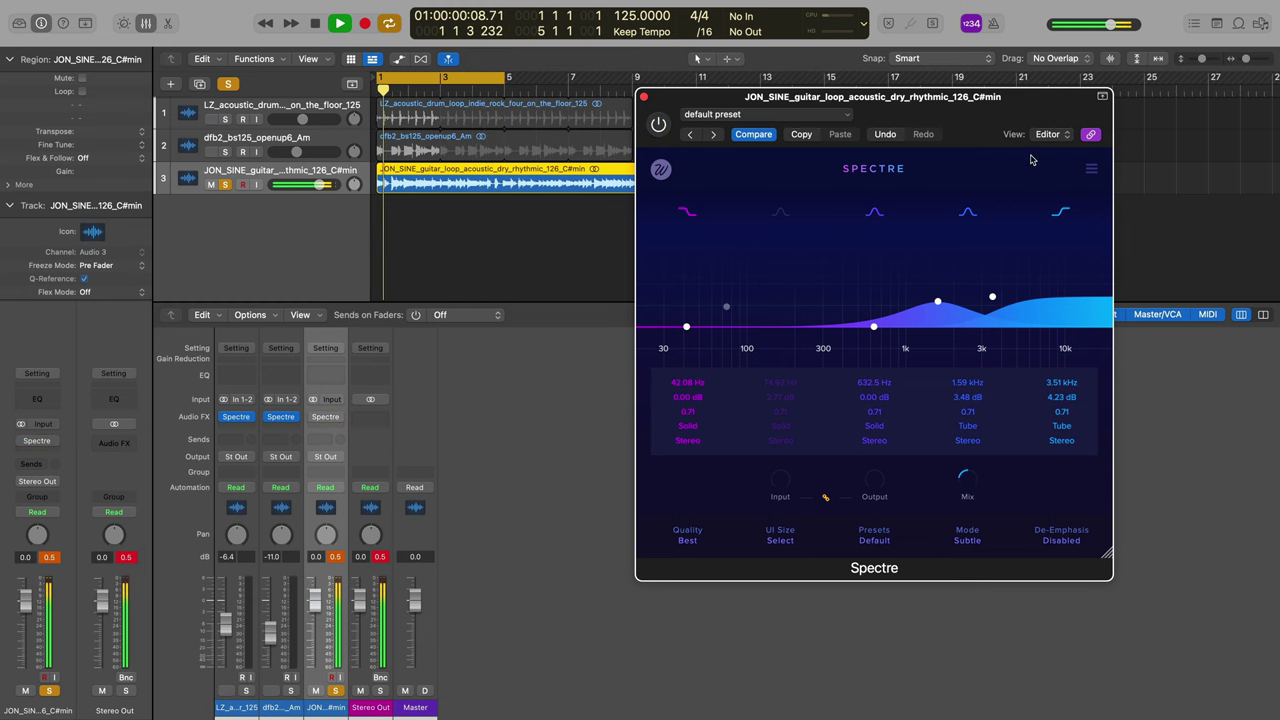
left_click(658, 125)
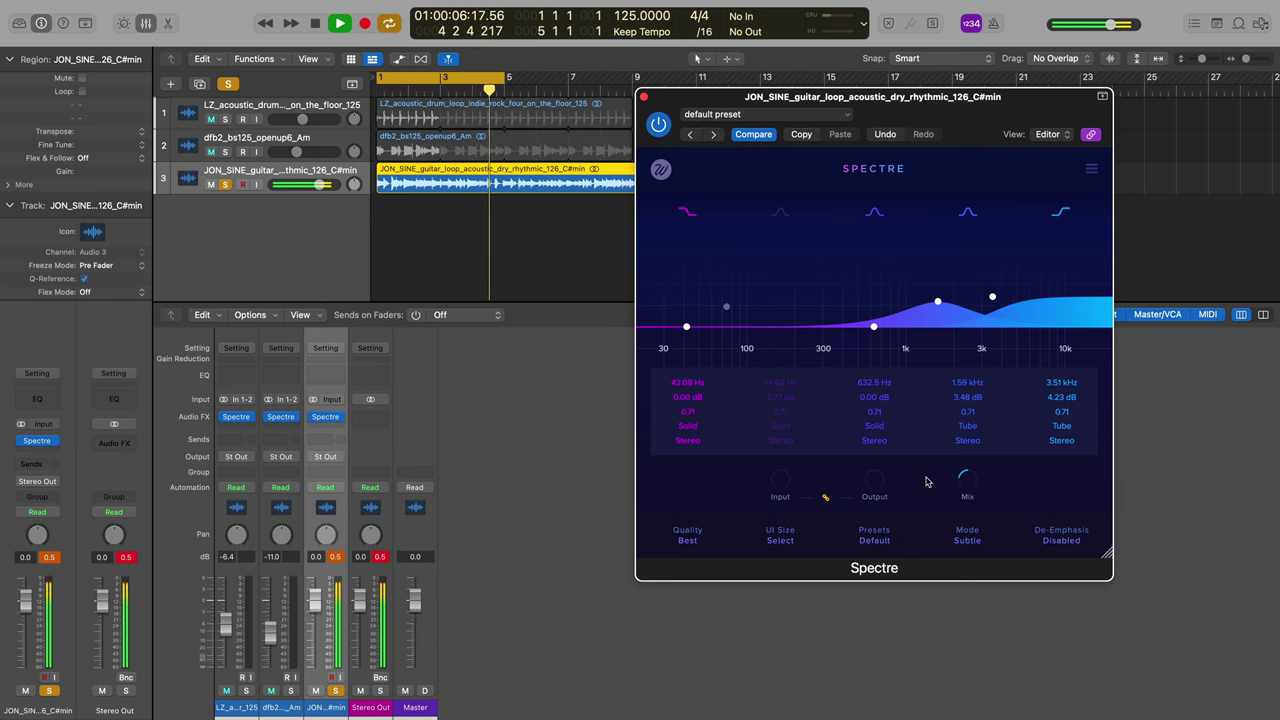
key("space")
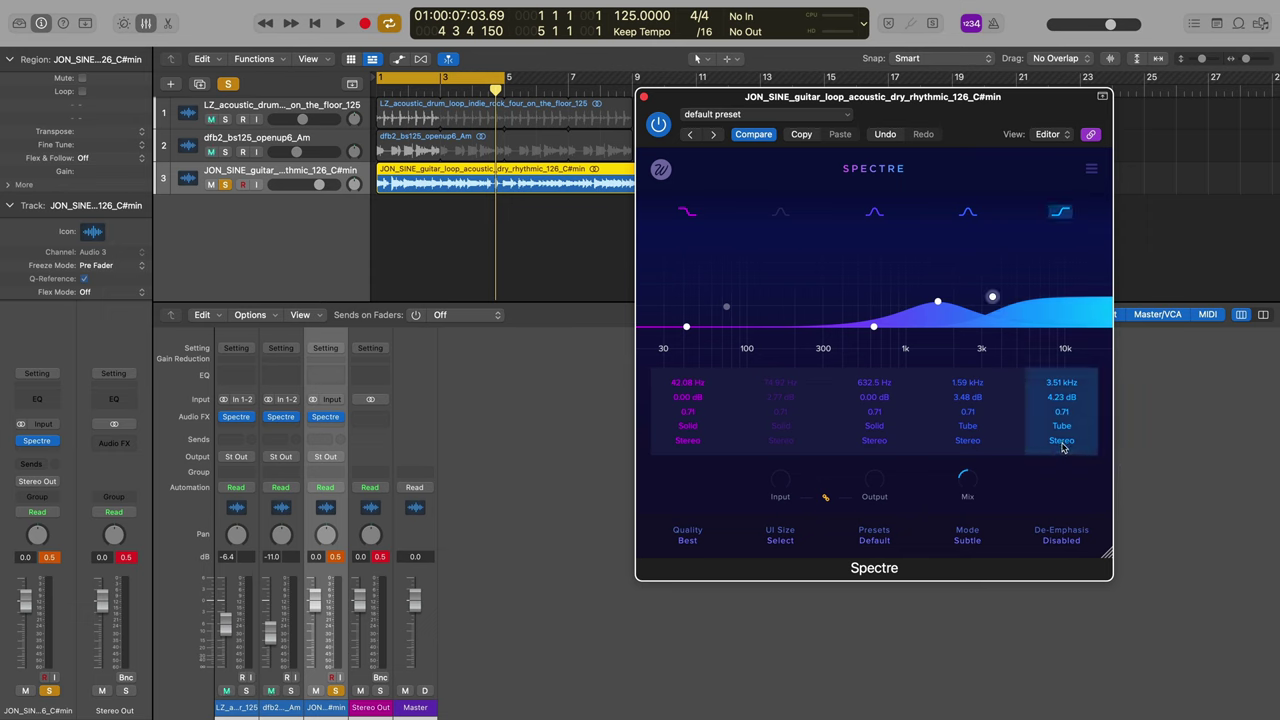
key("space")
Enable guitar Spectre band 2 as a Warm-saturated boost at 111.7 Hz, 3.30 dB.
left_click(779, 214)
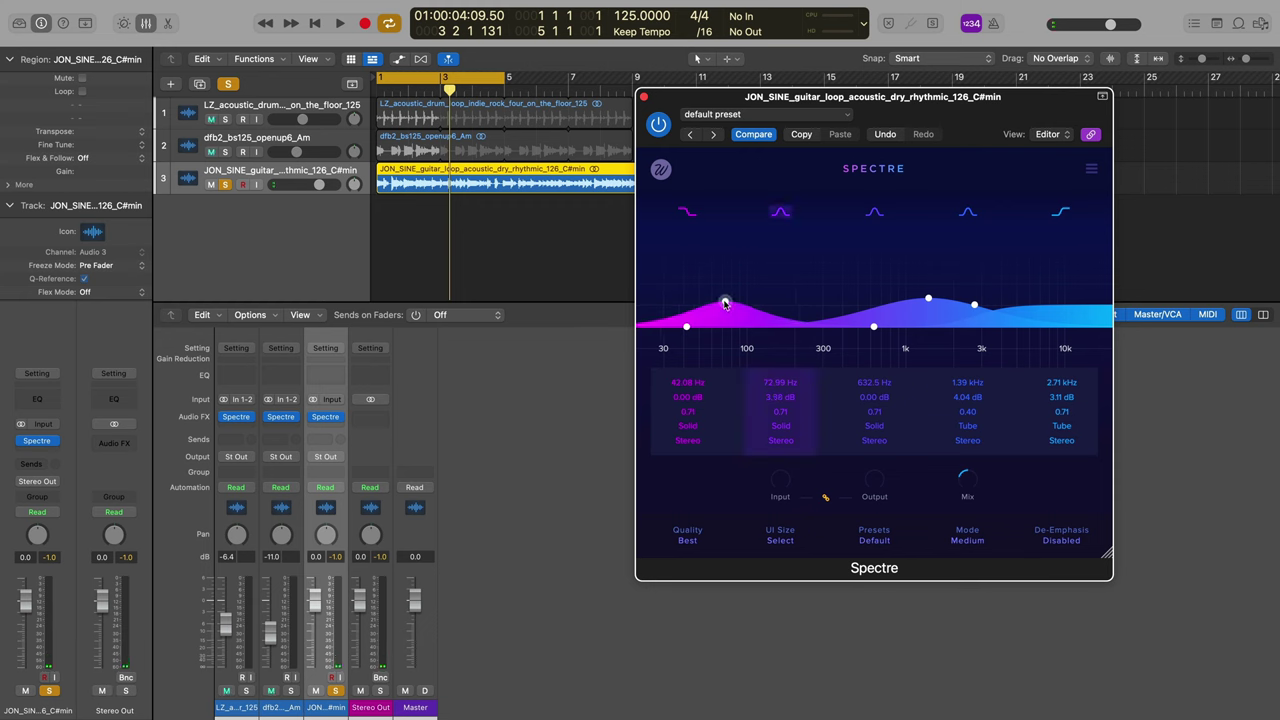
key("space")
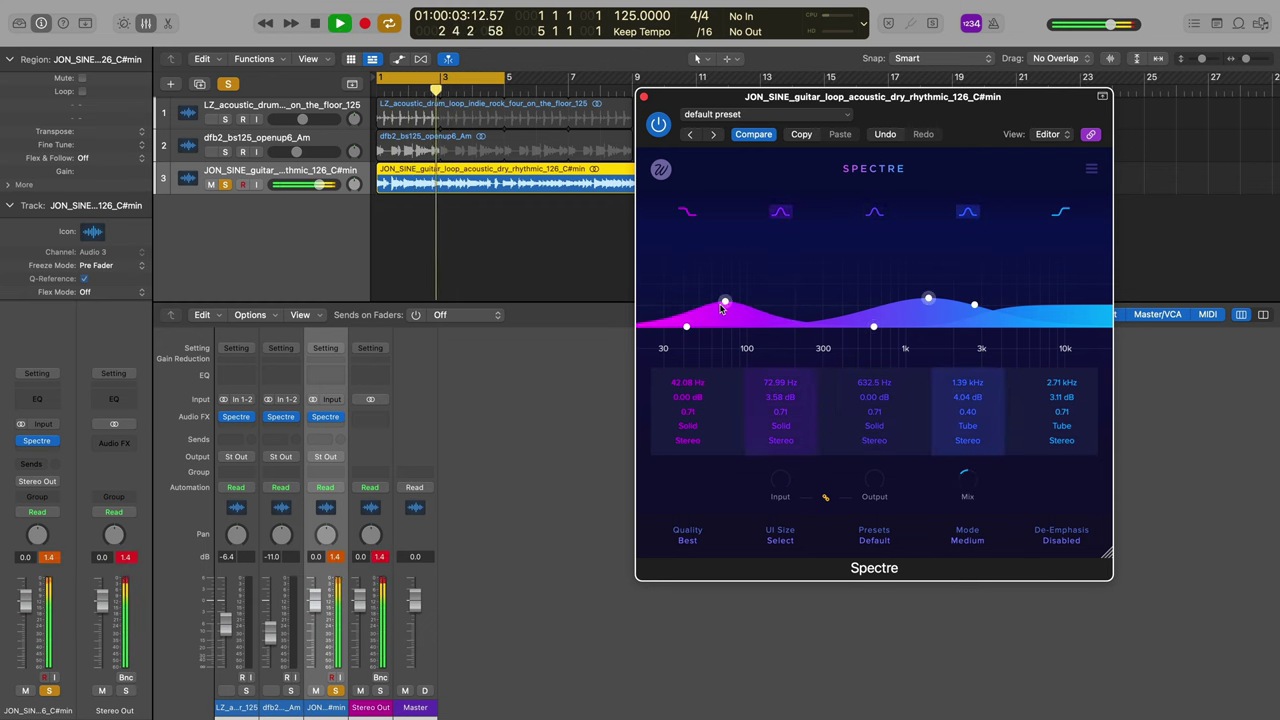
left_click_drag(723, 306, 754, 304)
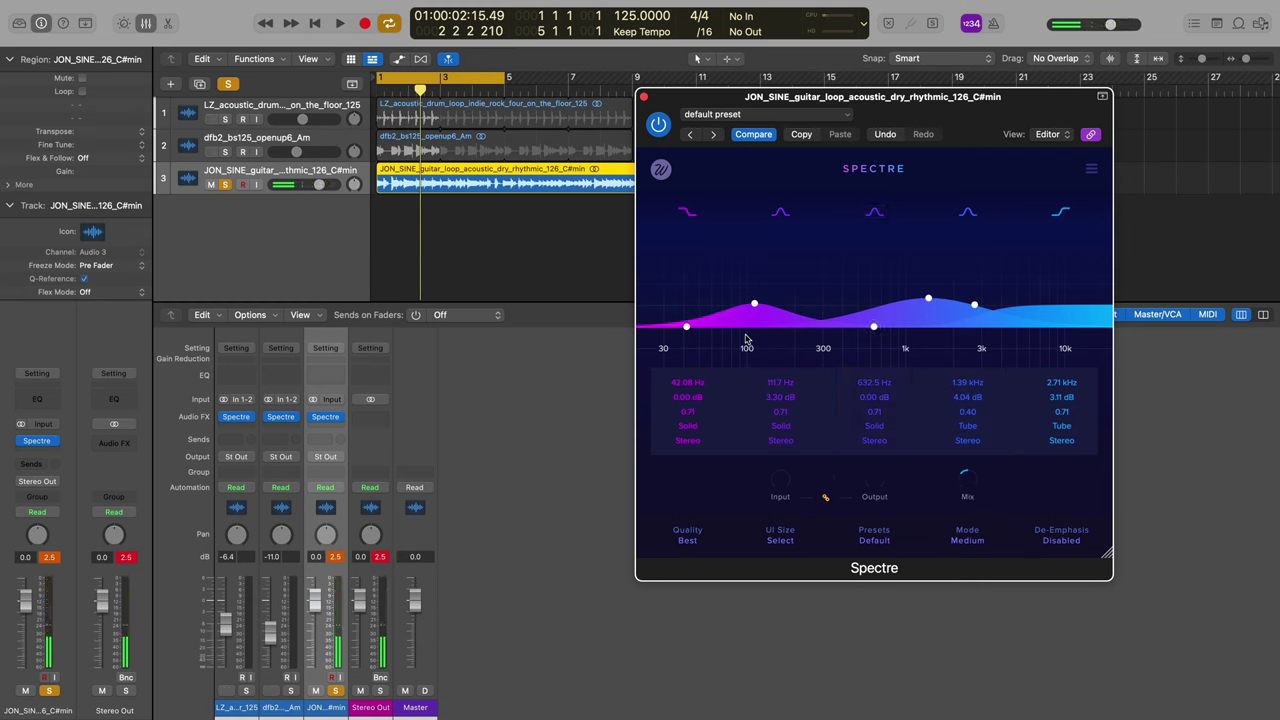
left_click(783, 427)
left_click(785, 458)
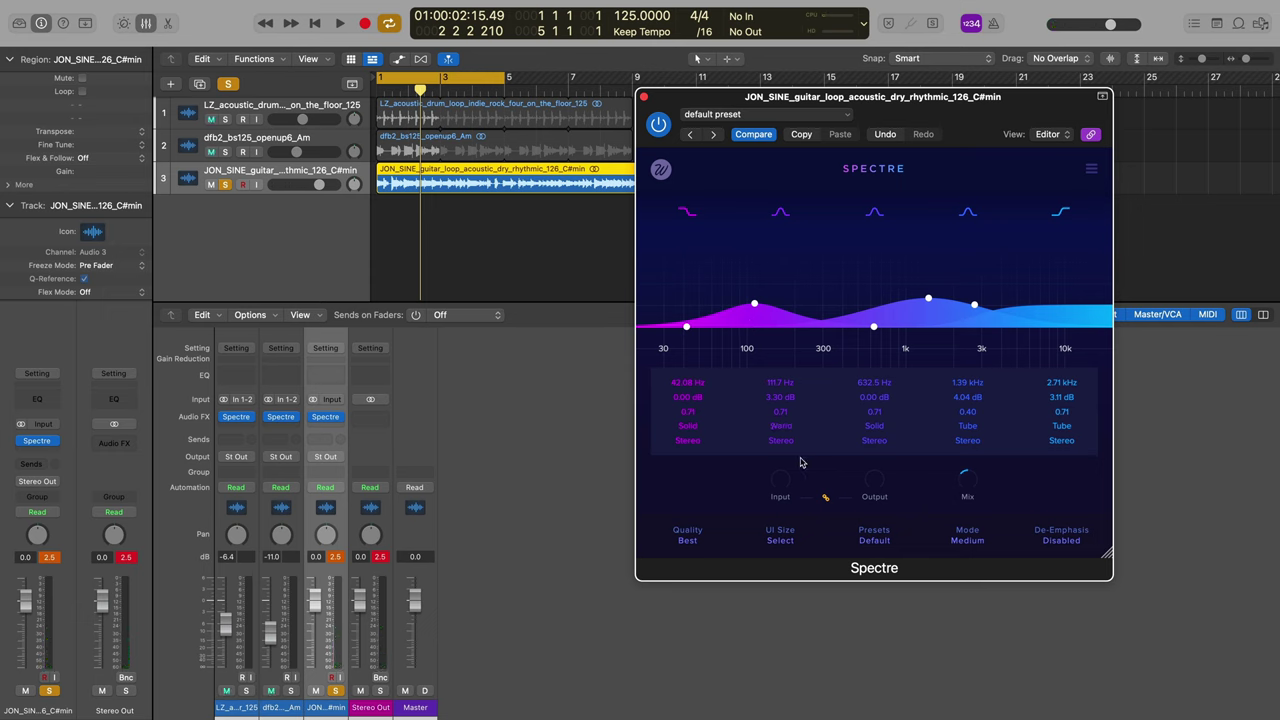
Switch off the 1.39 kHz and 2.71 kHz bands during playback.
key("space")
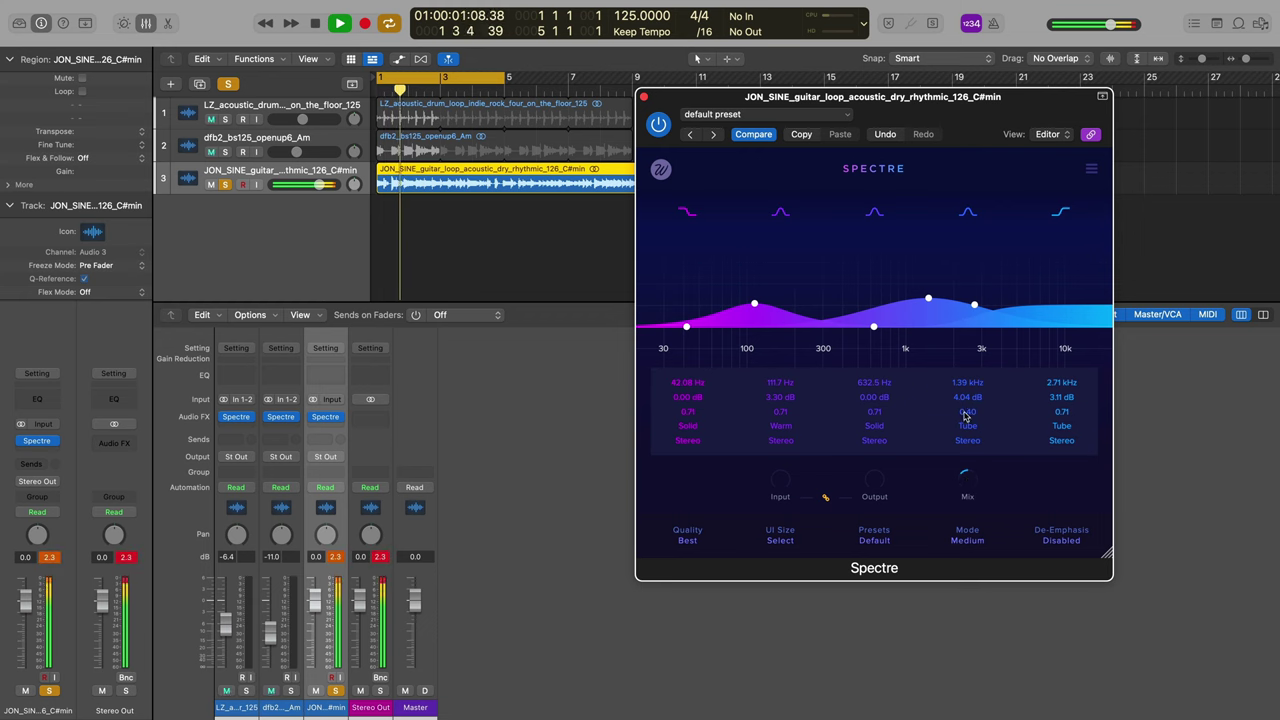
left_click(967, 213)
left_click(1059, 214)
key("space")
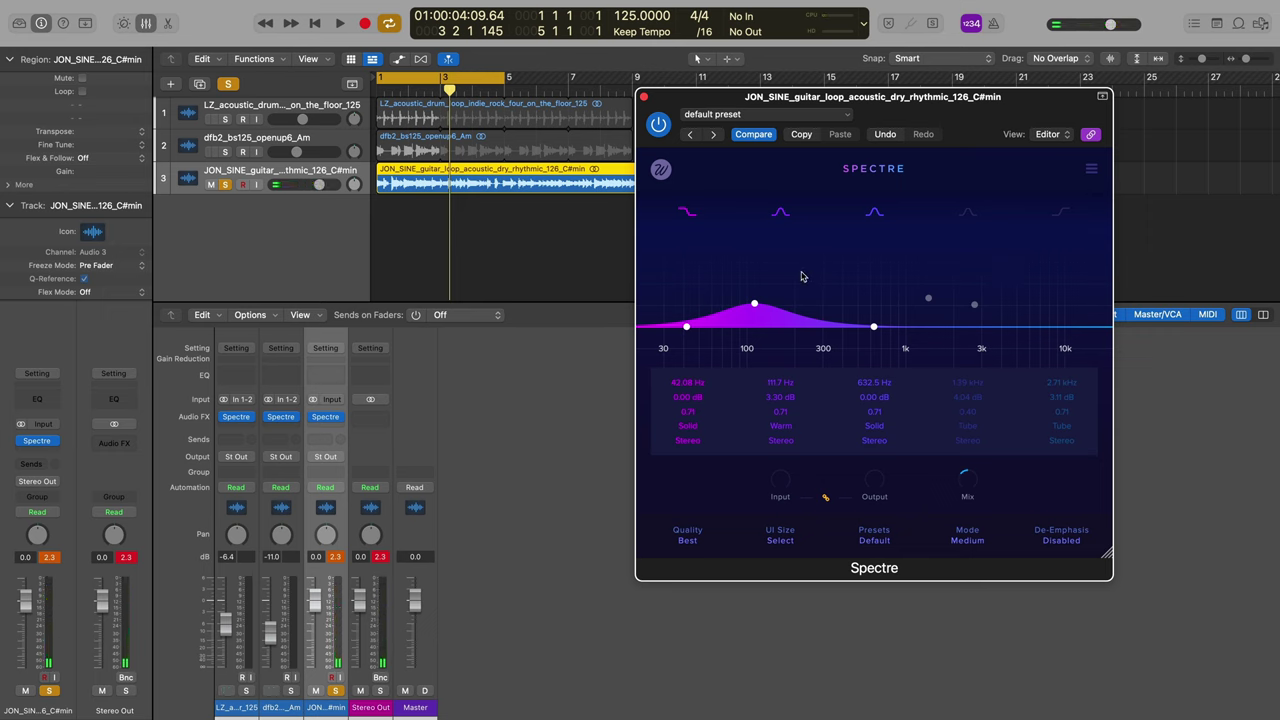
Pull band 2's boost down to 98.48 Hz, 2.46 dB, keeping Warm saturation.
key("space")
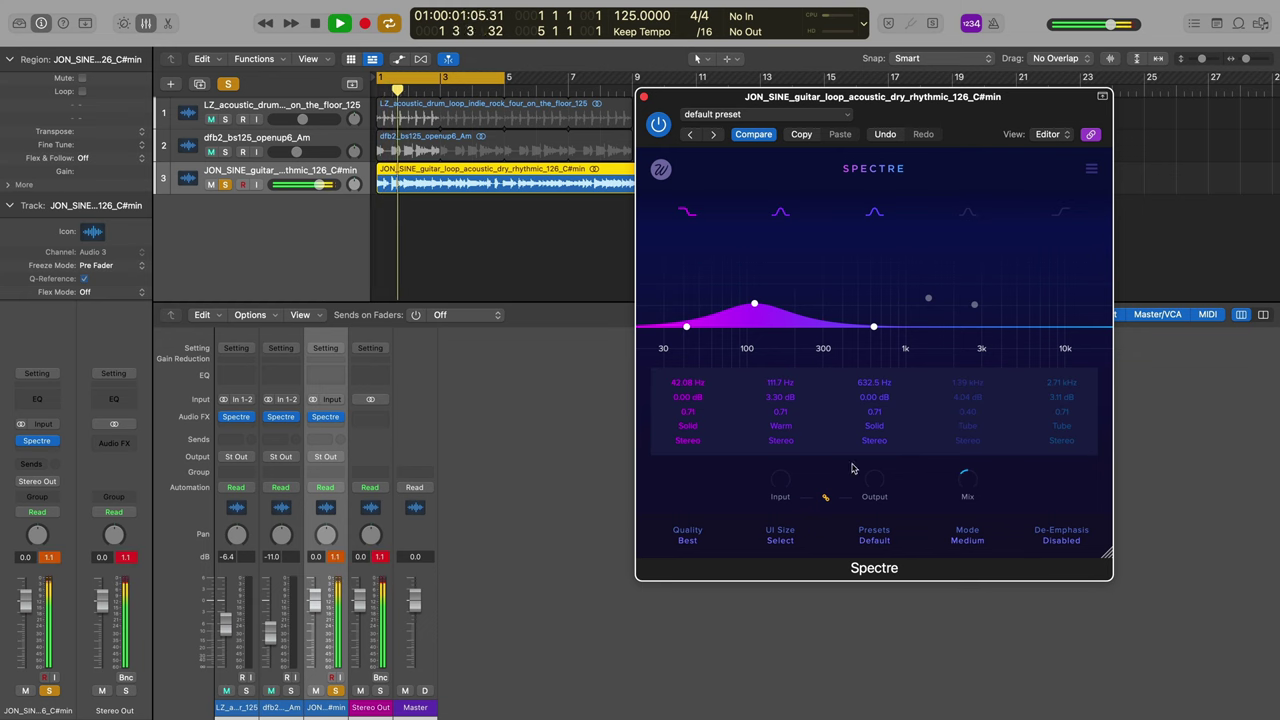
mouse_move(754, 300)
left_mouse_down()
mouse_move(722, 306)
mouse_move(824, 309)
mouse_move(746, 308)
left_mouse_up()
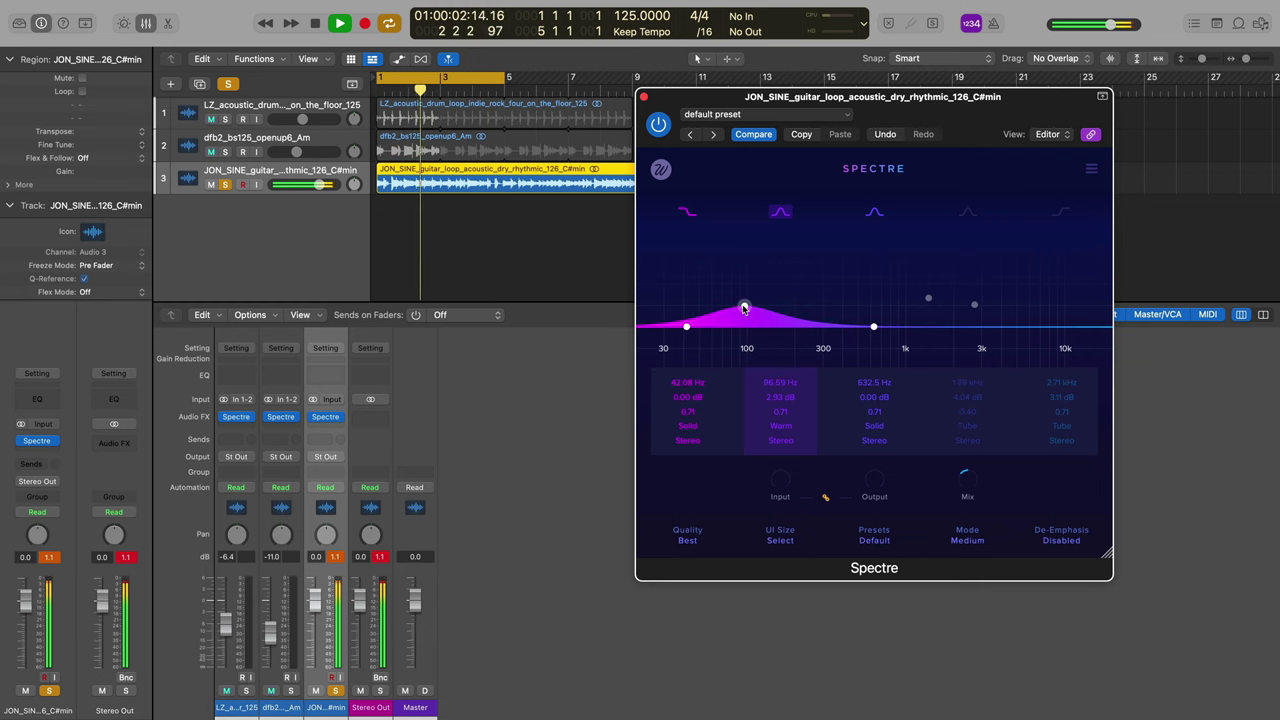
left_click(784, 434)
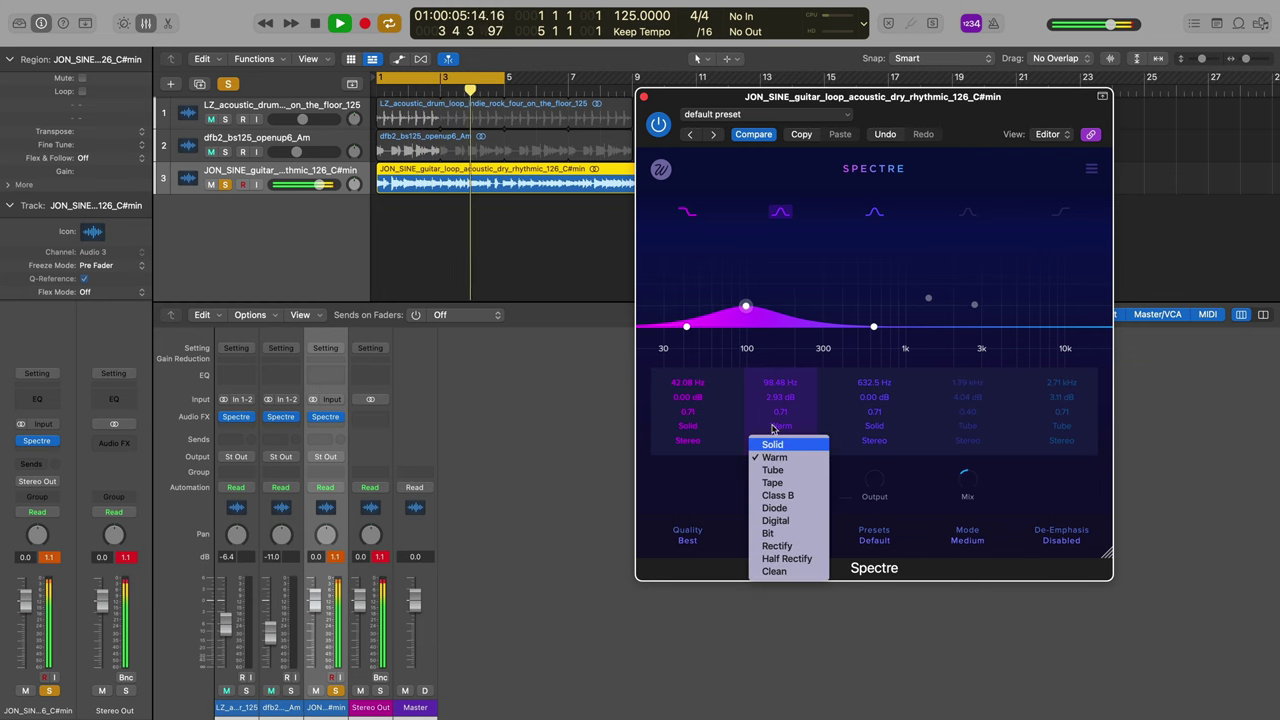
left_click(767, 429)
Try band 2 on the Mid channel only, then set it back to Stereo.
key("space")
left_click(783, 440)
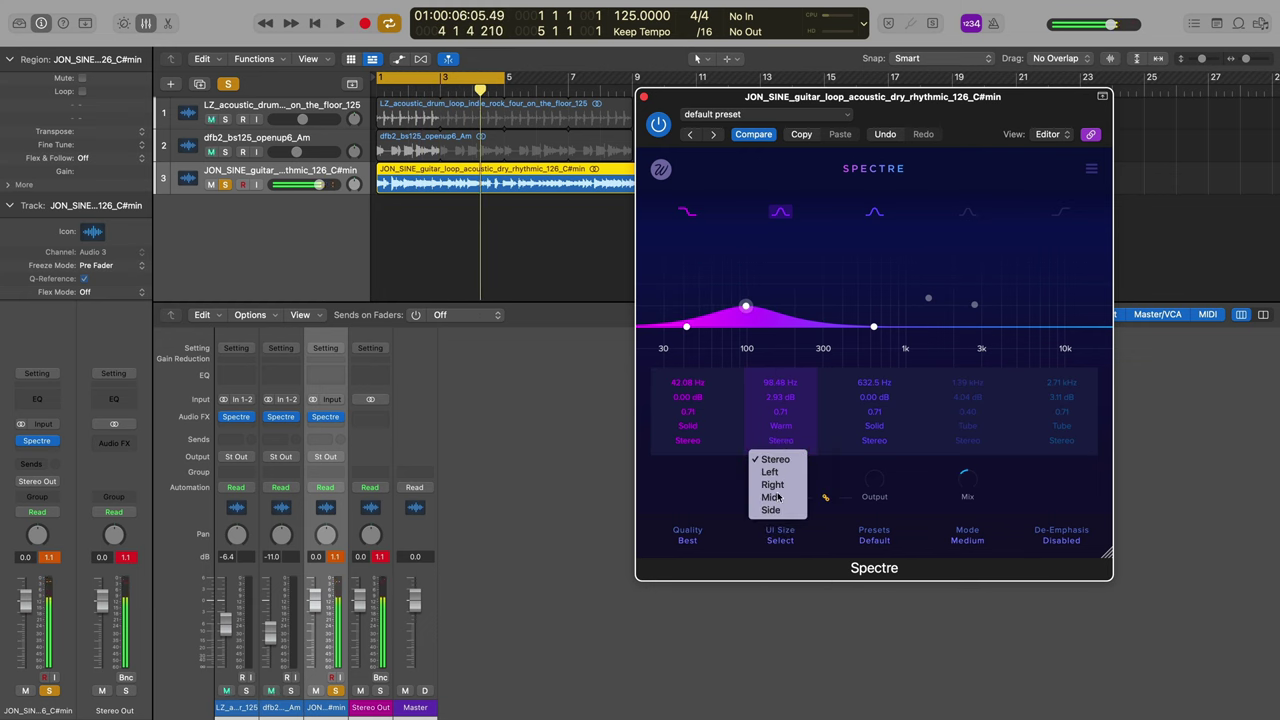
left_click(779, 499)
key("space")
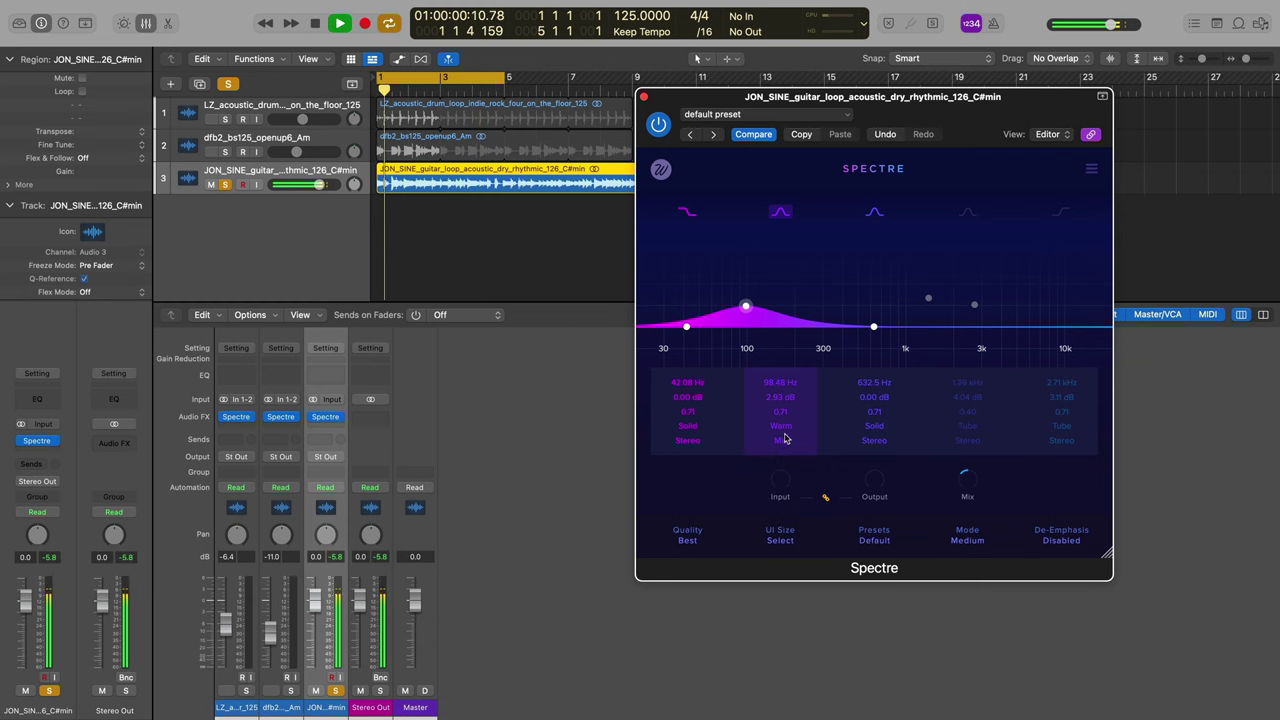
left_click(783, 440)
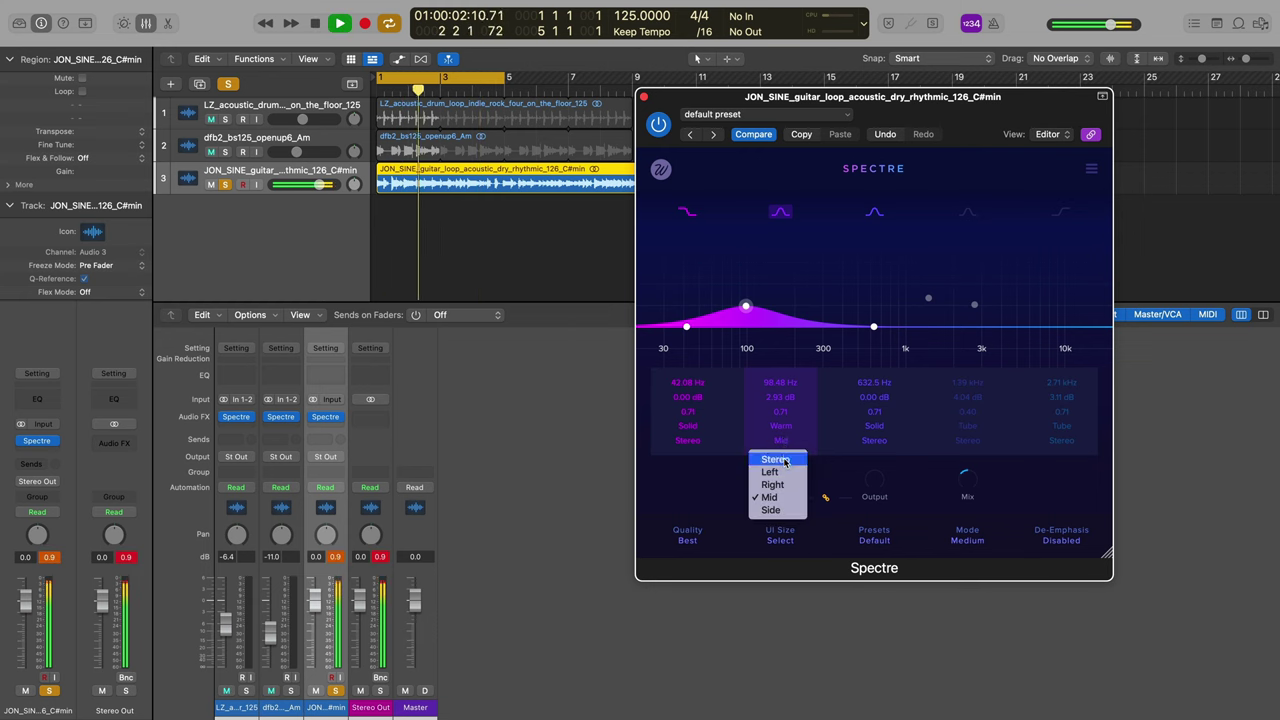
left_click(776, 459)
left_click(785, 448)
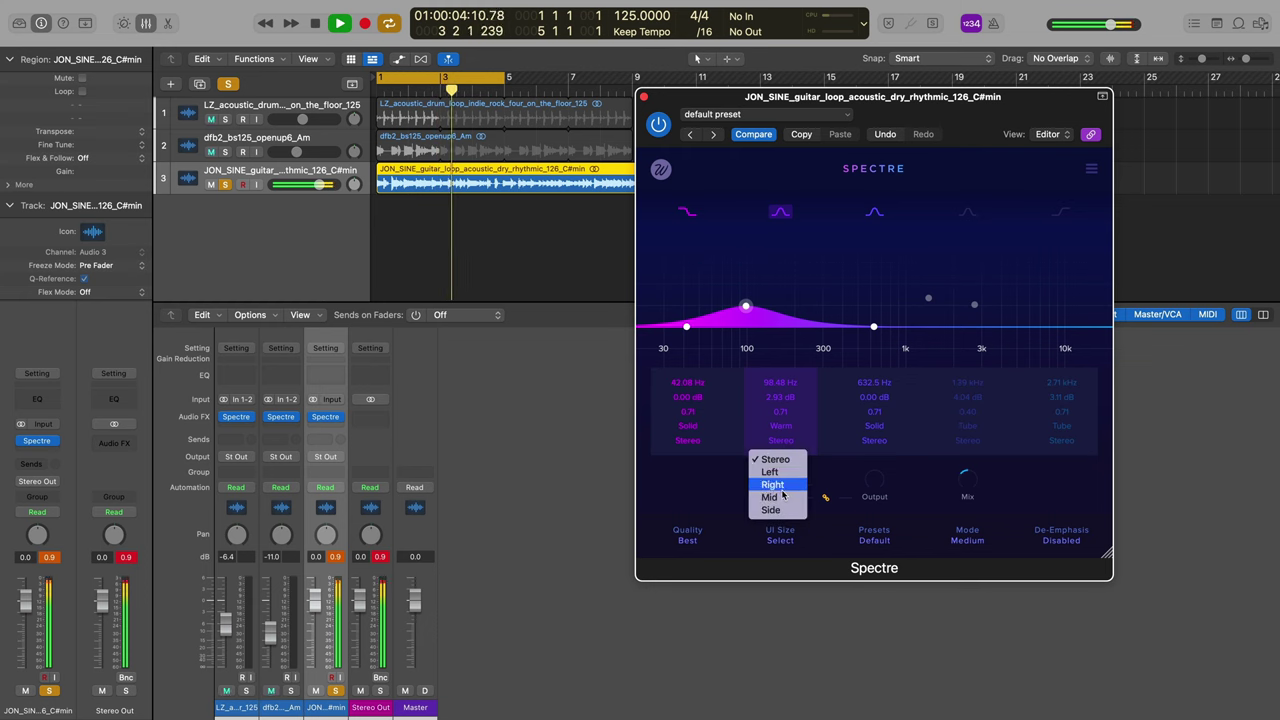
left_click(776, 459)
key("space")
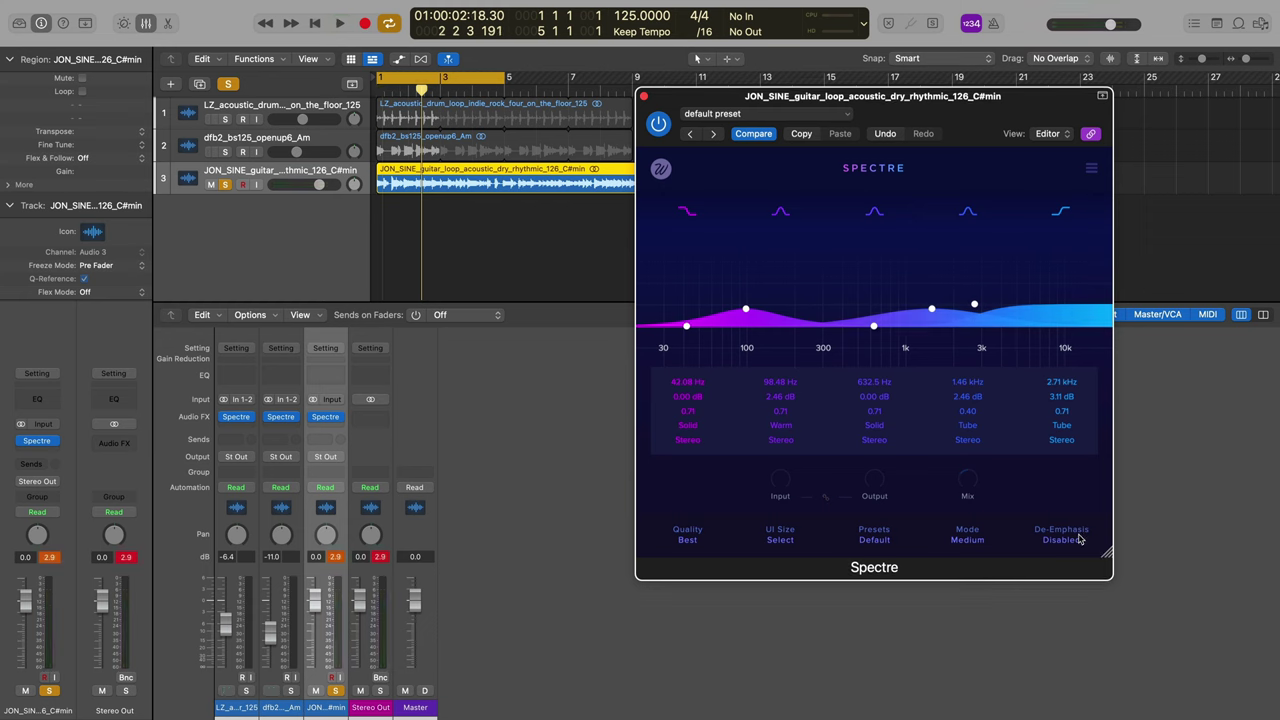
left_click(1093, 175)
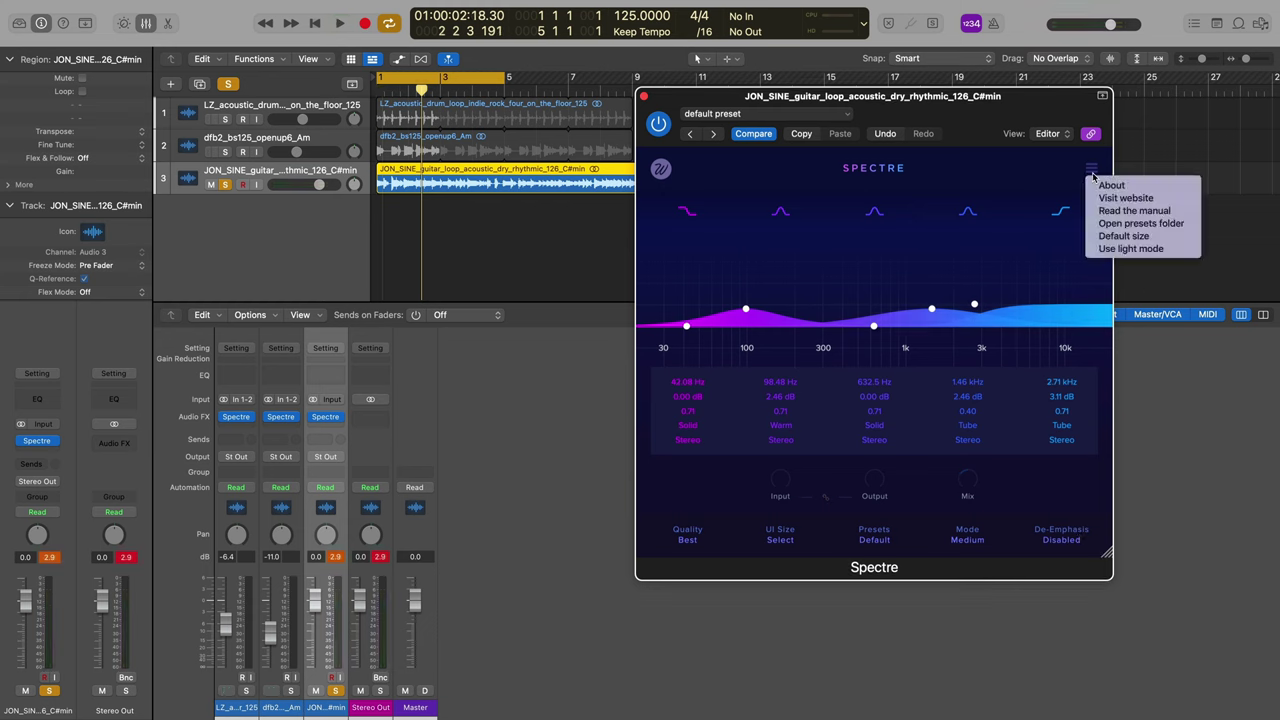
left_click(1128, 249)
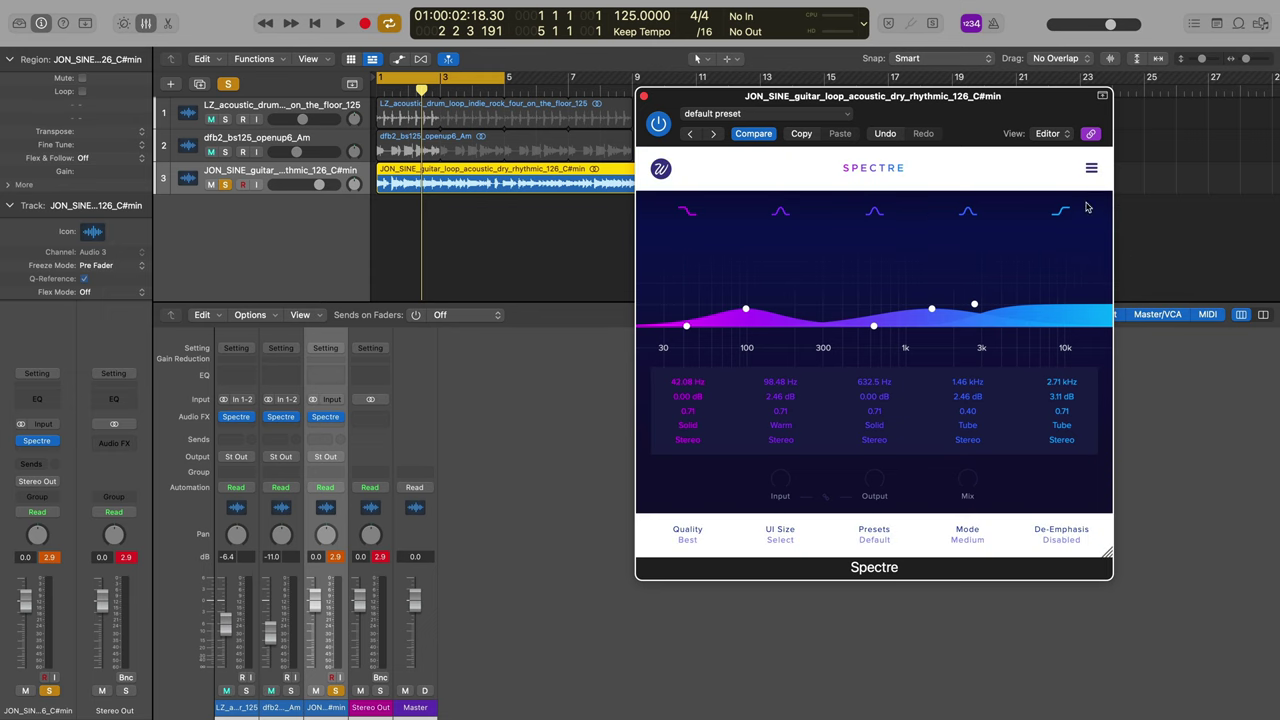
left_click(1091, 172)
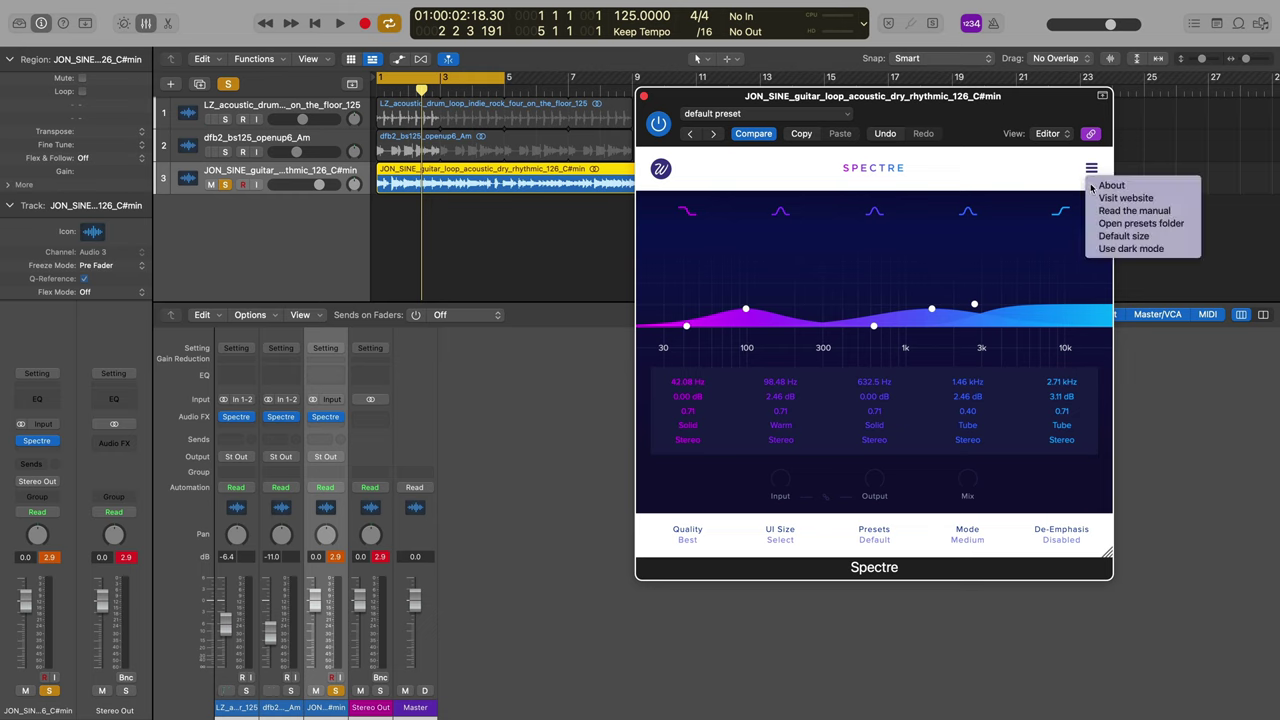
left_click(1107, 249)
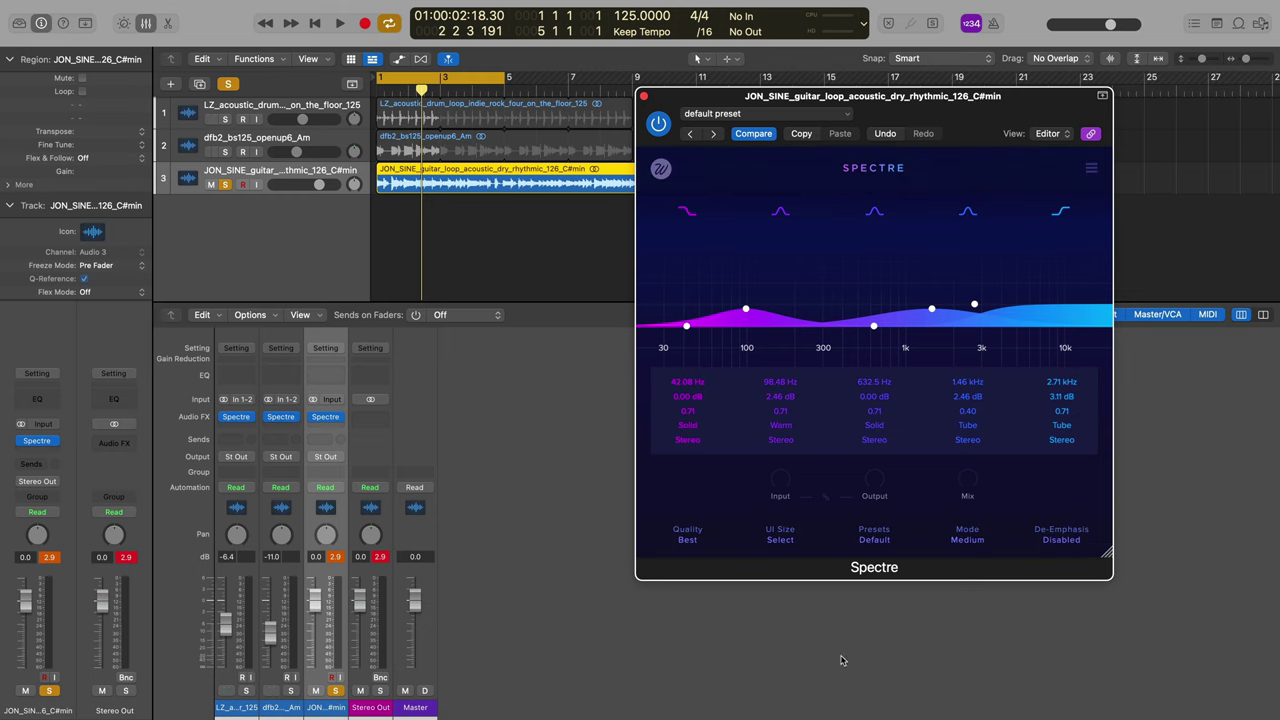